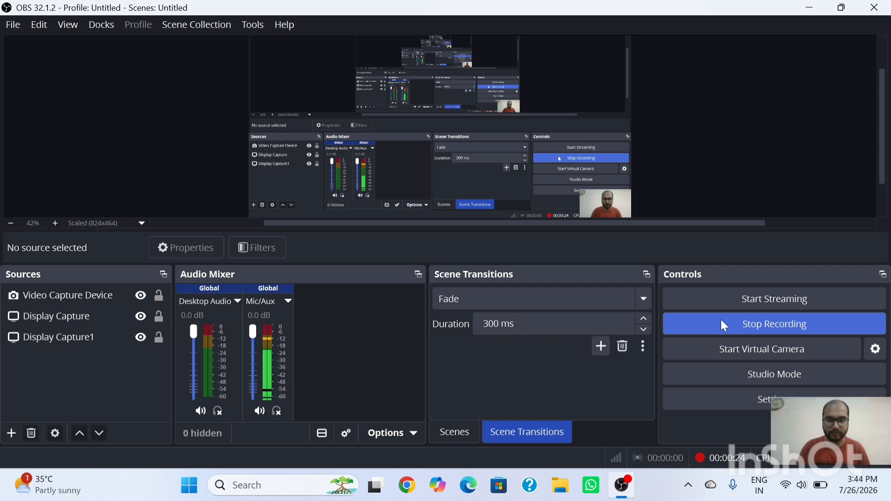
- Launch Excel and create a new blank workbook
key("super+r")
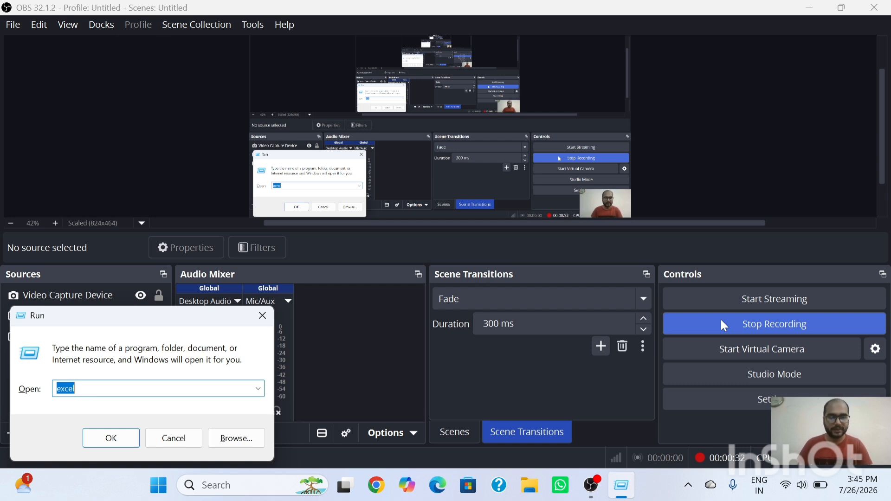
key("Return")
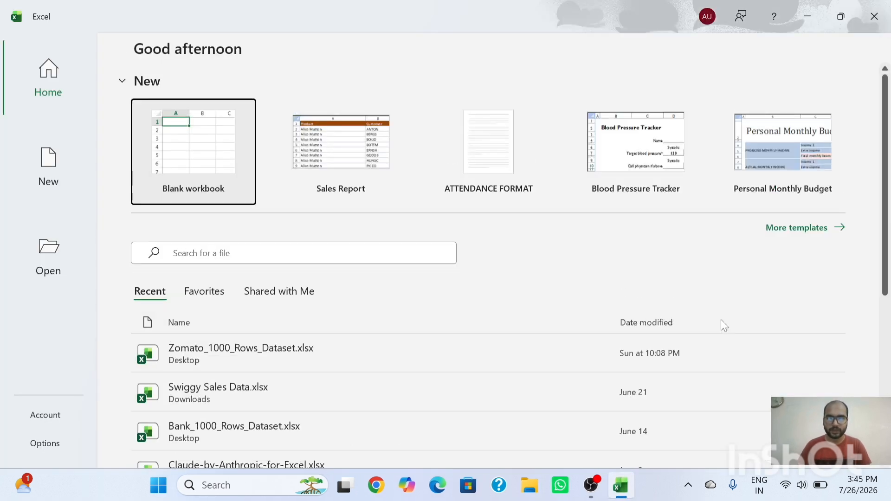
key("Return")
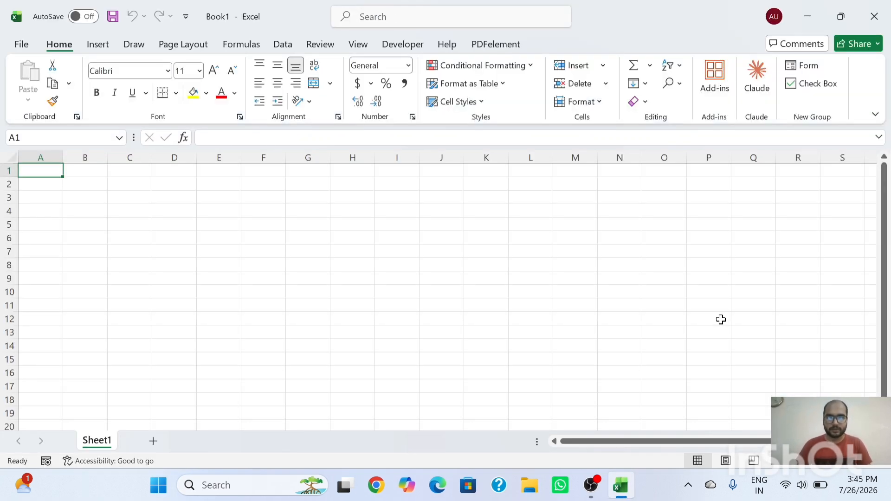
- Merge and center the range A1:AJ3 on the empty sheet for a title banner
left_click(282, 200)
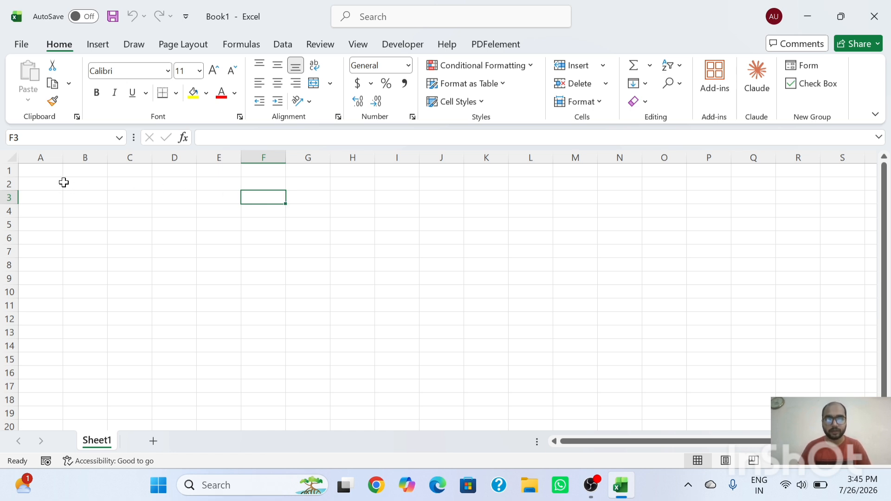
left_click_drag(38, 171, 362, 182)
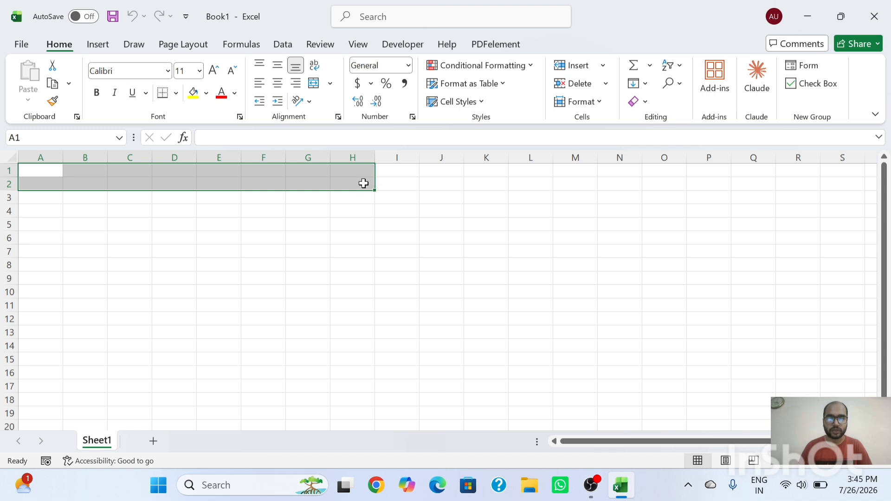
left_click_drag(40, 170, 535, 200)
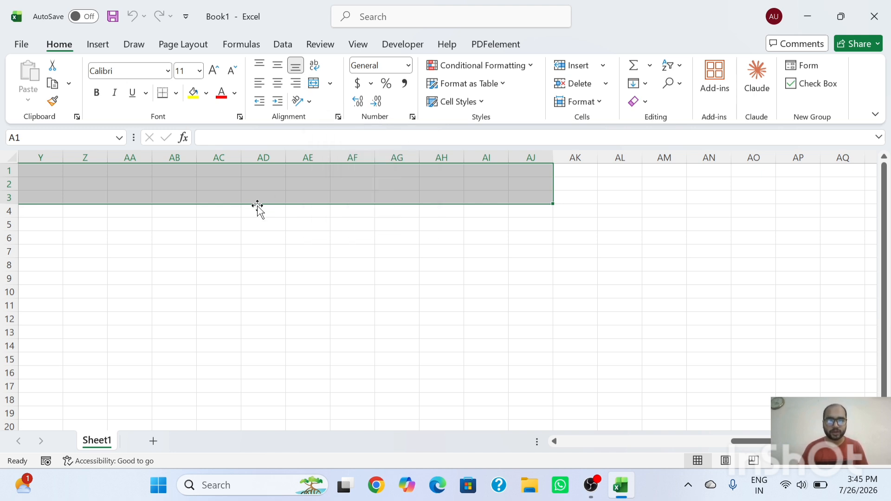
key("alt")
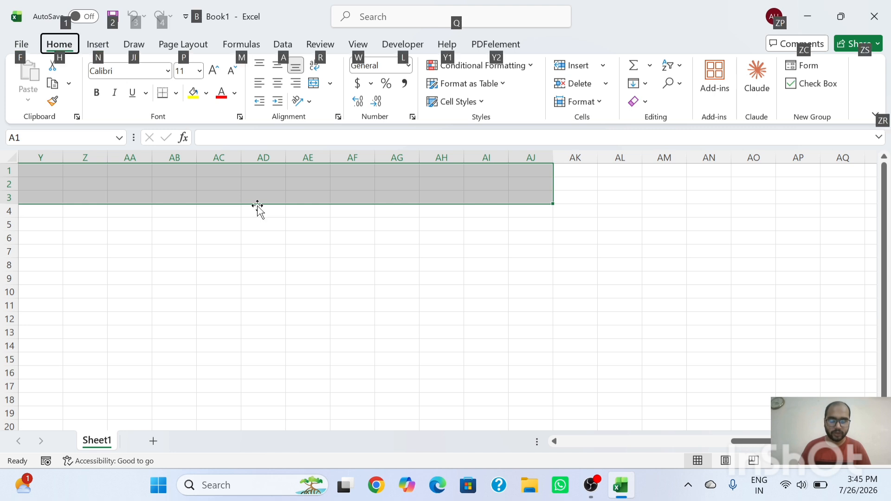
key("h")
key("m")
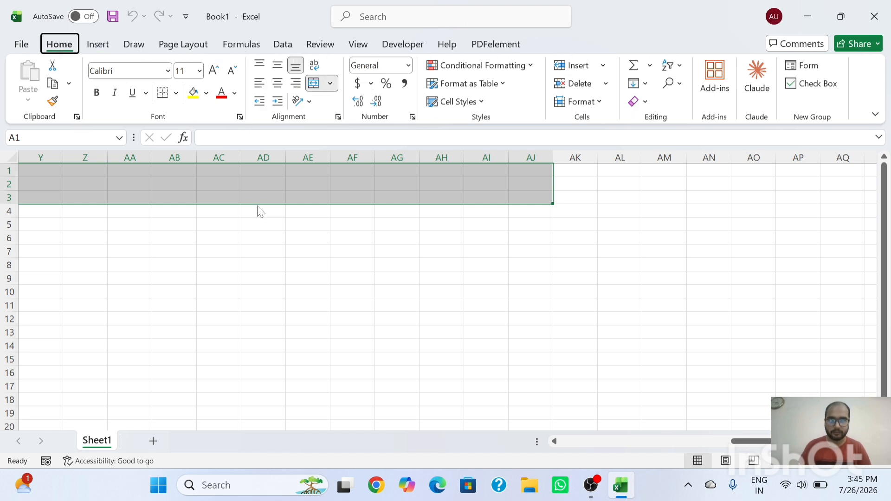
key("c")
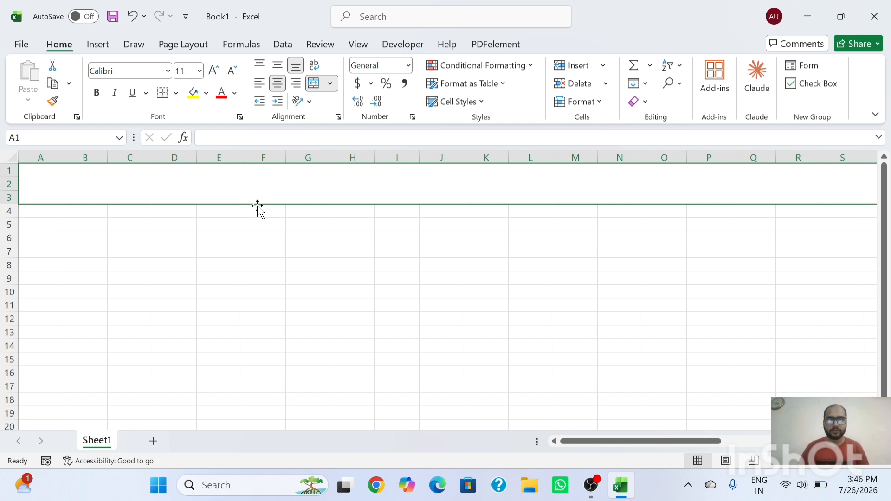
- Set the merged title cell's font to Times New Roman at size 27
left_click(148, 74)
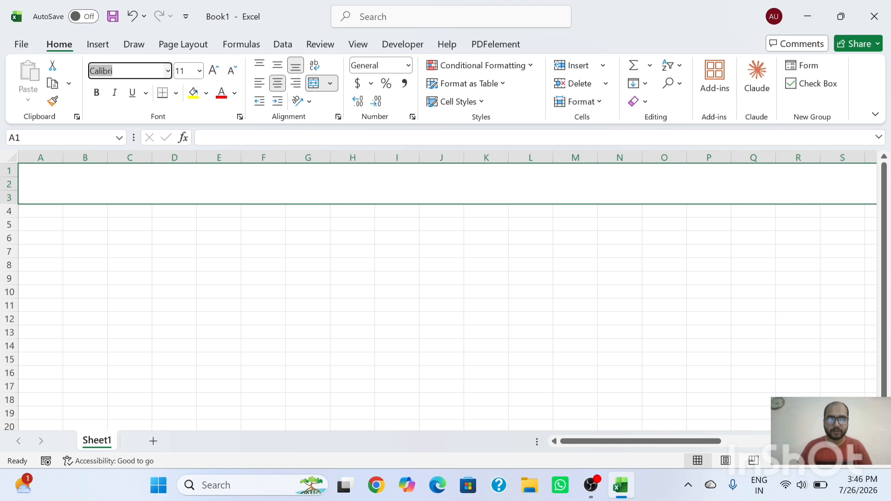
type("Times New Roman")
key("Return")
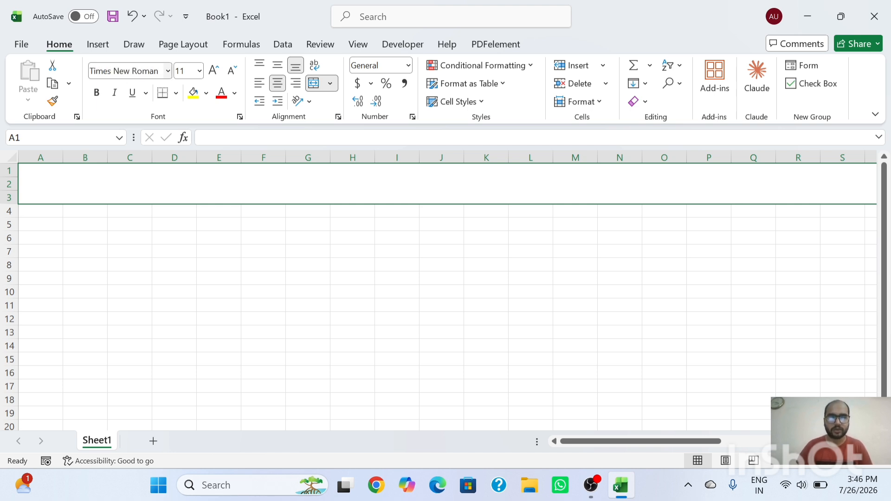
left_click(194, 70)
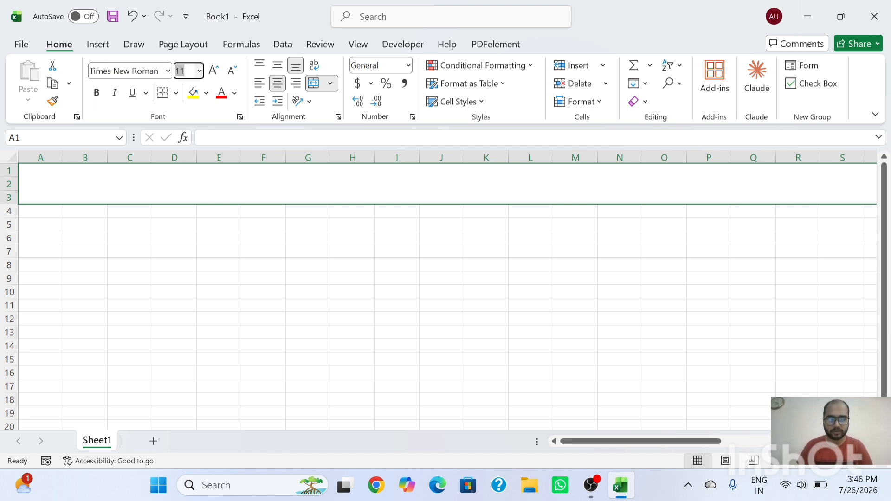
type("27")
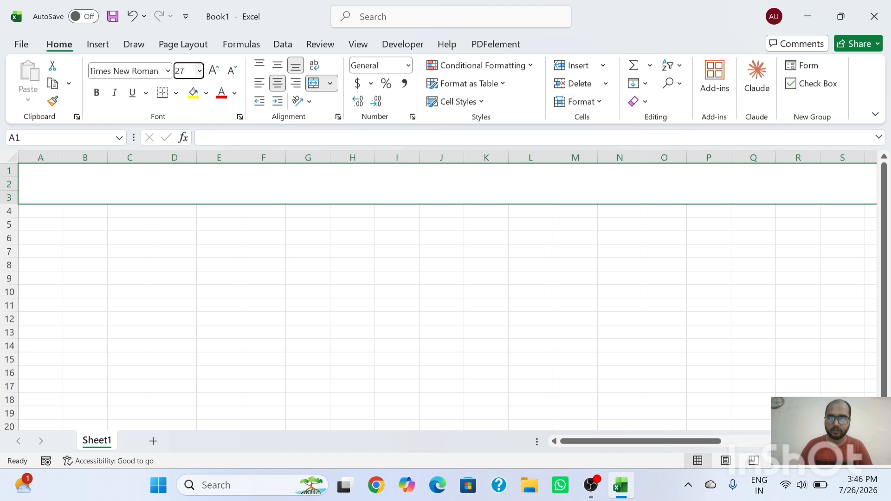
key("Return")
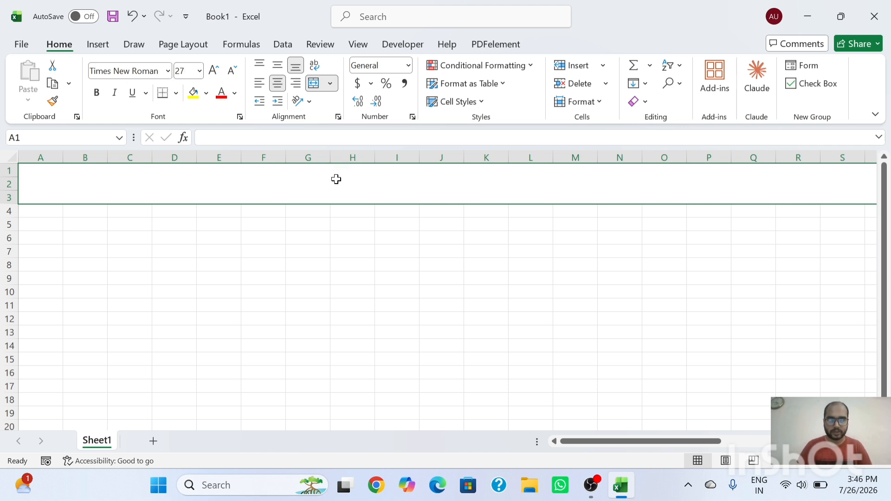
- Enter the title "ATTENDANCE SHEET" in the merged cell spanning rows 1 to 3
type("ATTEN")
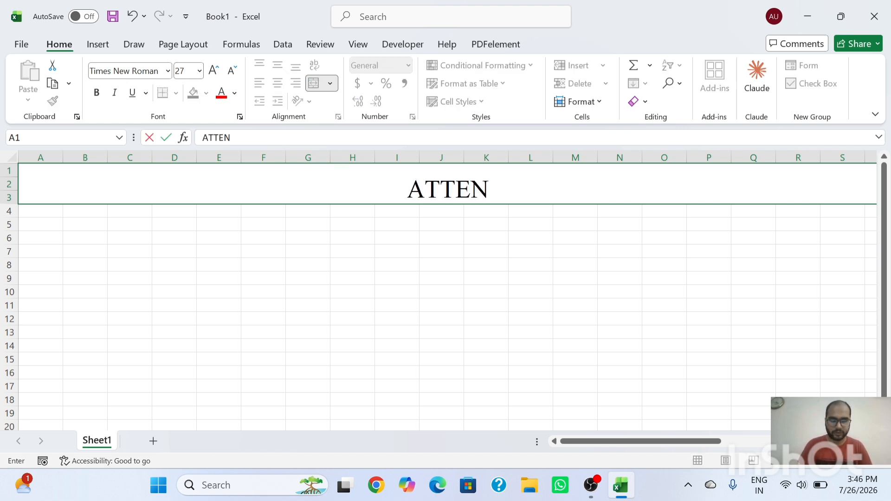
type("DANCE SHEET")
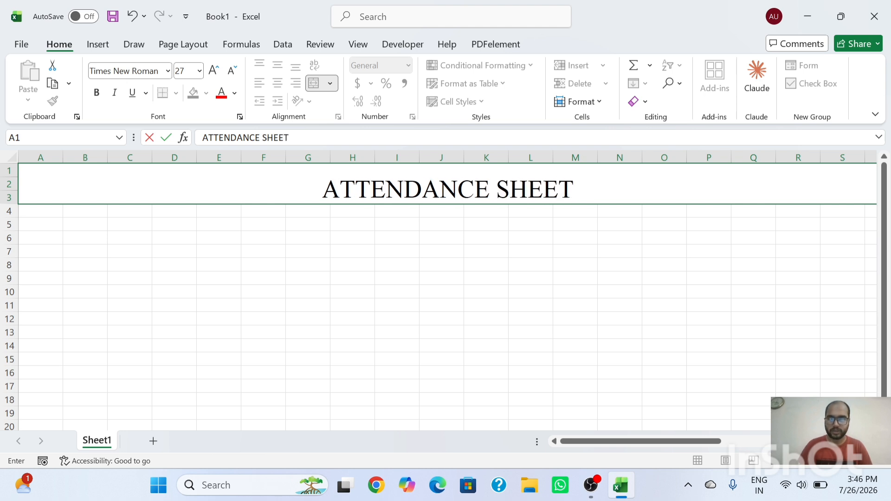
key("Return")
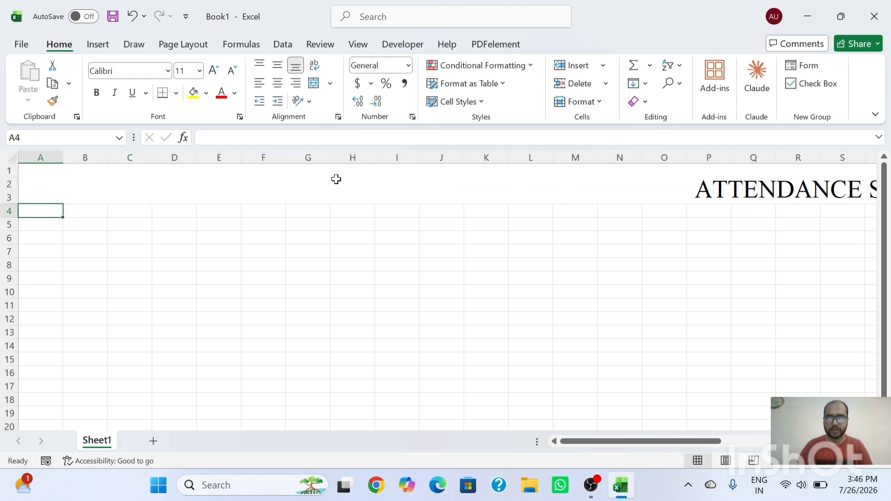
left_click(398, 193)
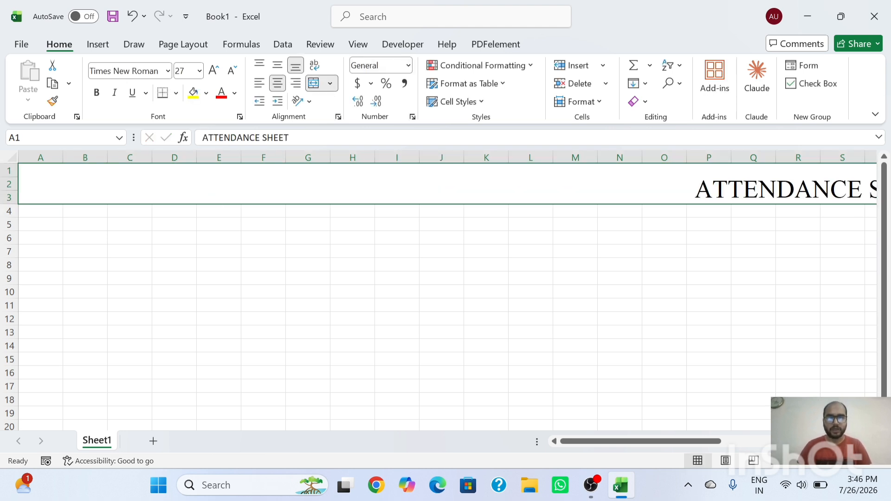
left_click(217, 213)
left_click(302, 192)
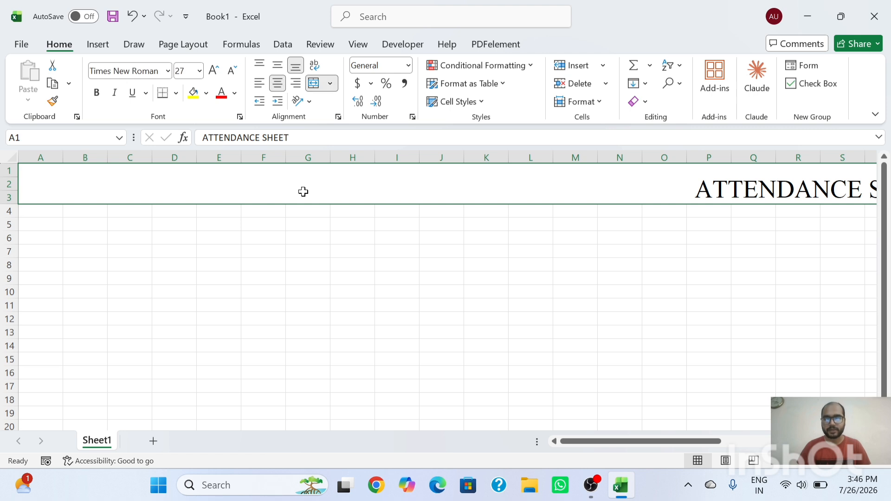
double_click(303, 192)
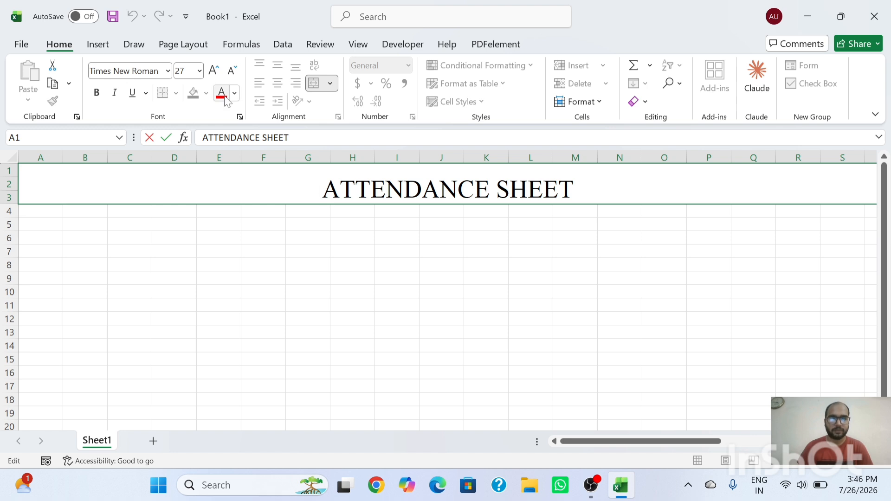
left_click(261, 225)
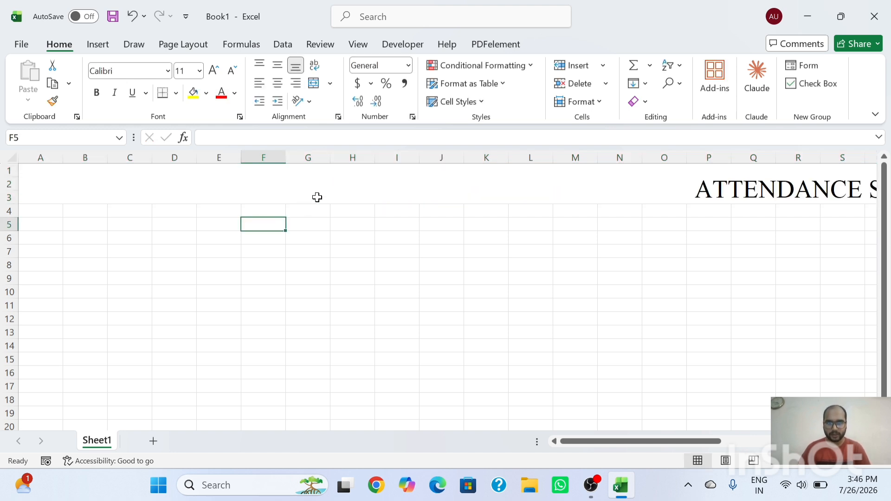
- Format the ATTENDANCE SHEET title cell with yellow fill and bold red text
left_click(301, 178)
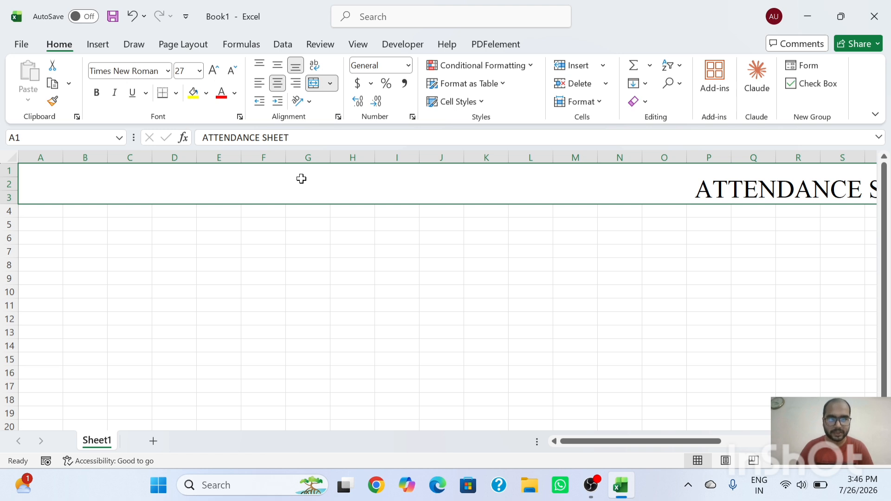
left_click(194, 93)
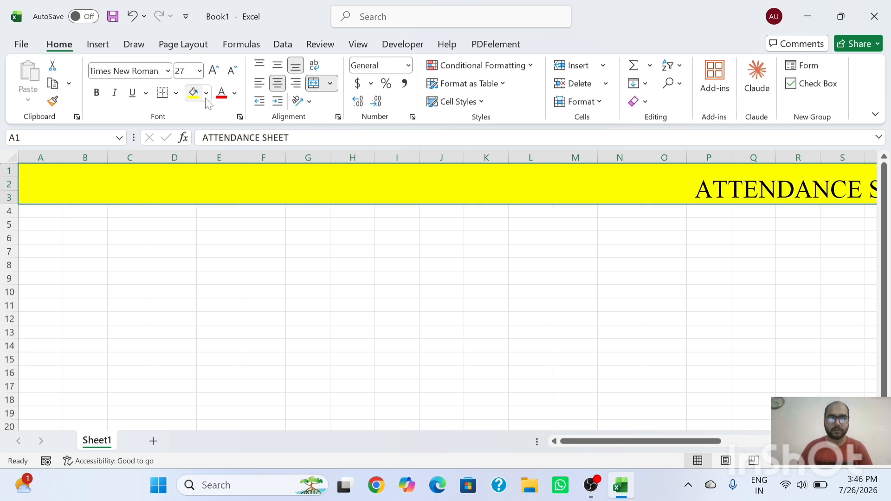
left_click(222, 92)
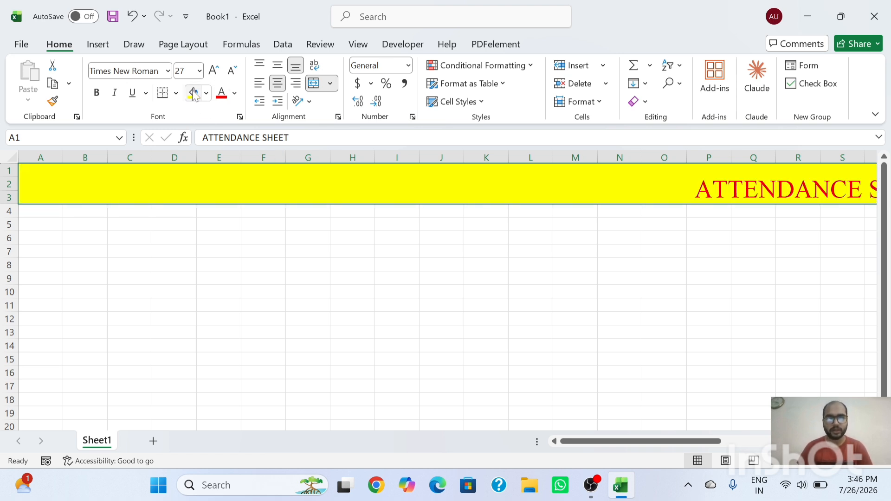
left_click(97, 92)
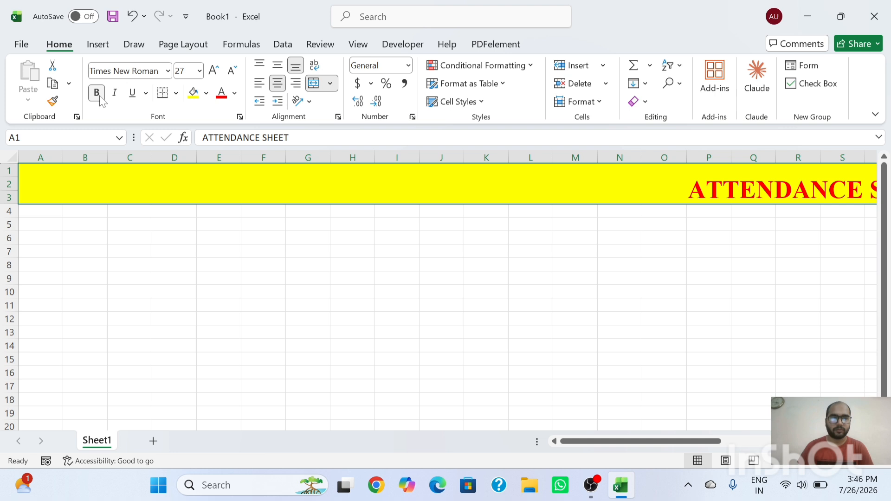
- Increase the title's font size to 36 and apply All Borders to its merged cell
left_click(214, 71)
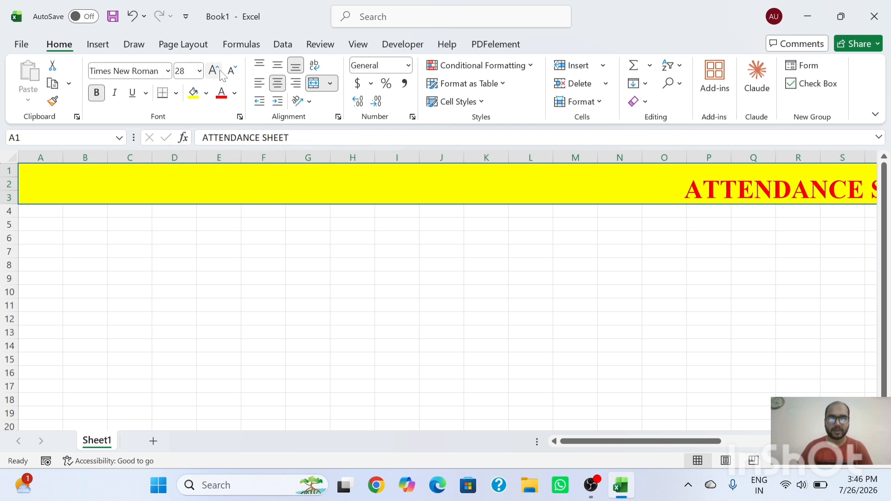
left_click(222, 74)
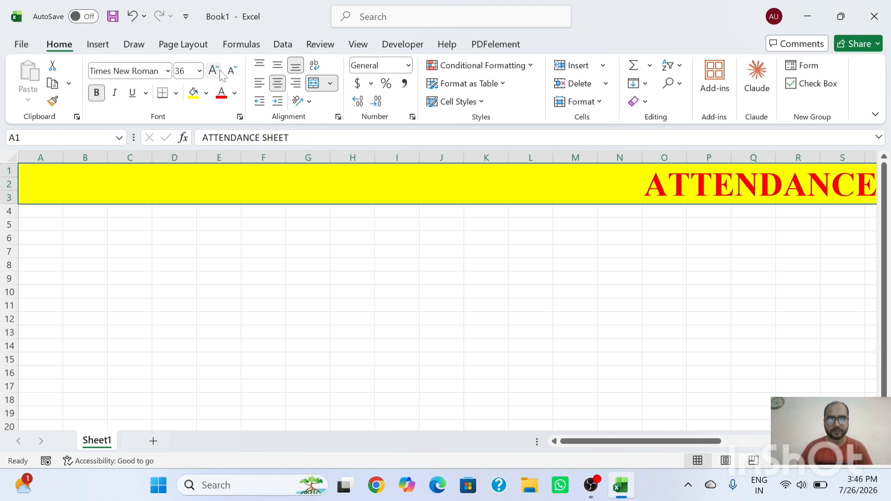
left_click(176, 93)
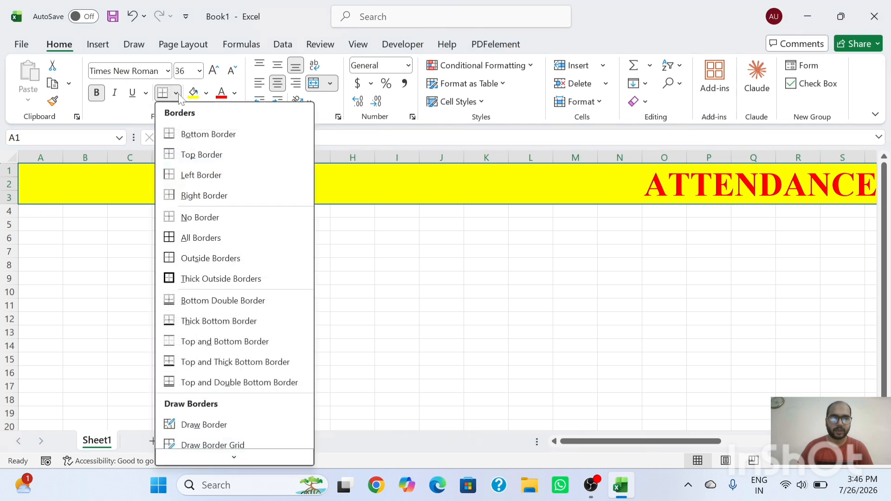
left_click(194, 235)
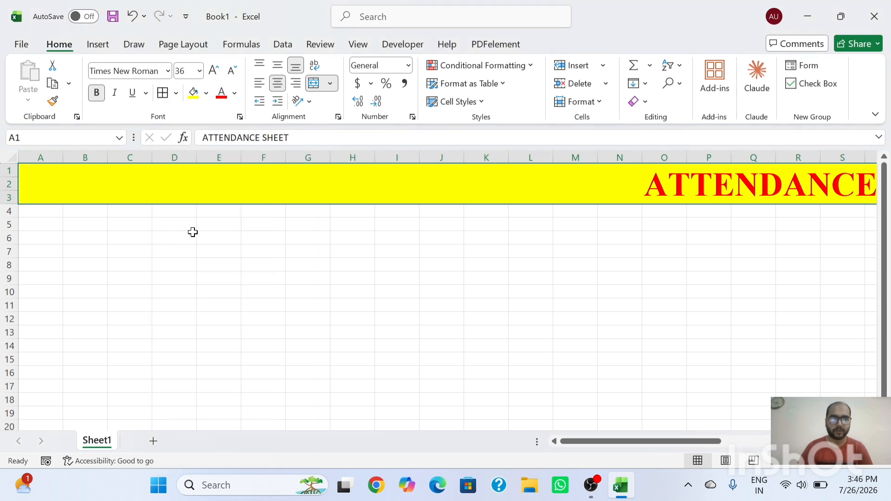
- Merge and center cells A4:B4 directly below the title banner
left_click_drag(47, 211, 84, 212)
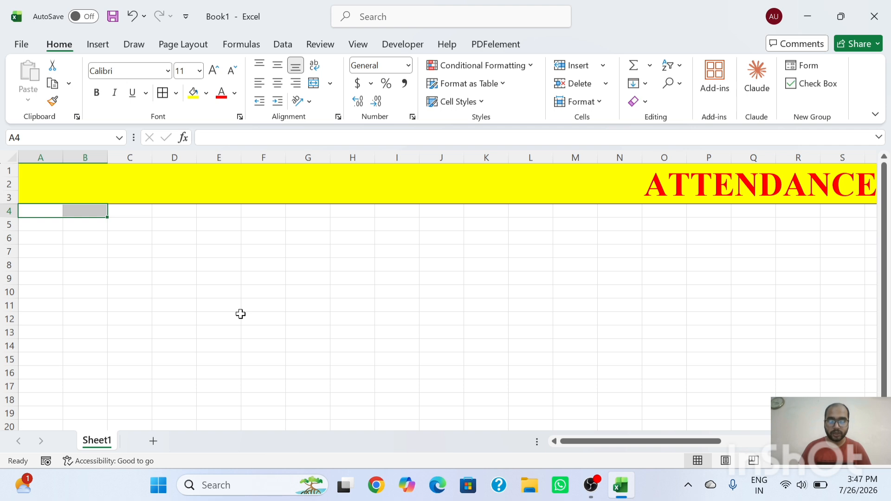
key("alt")
key("h")
key("m")
key("c")
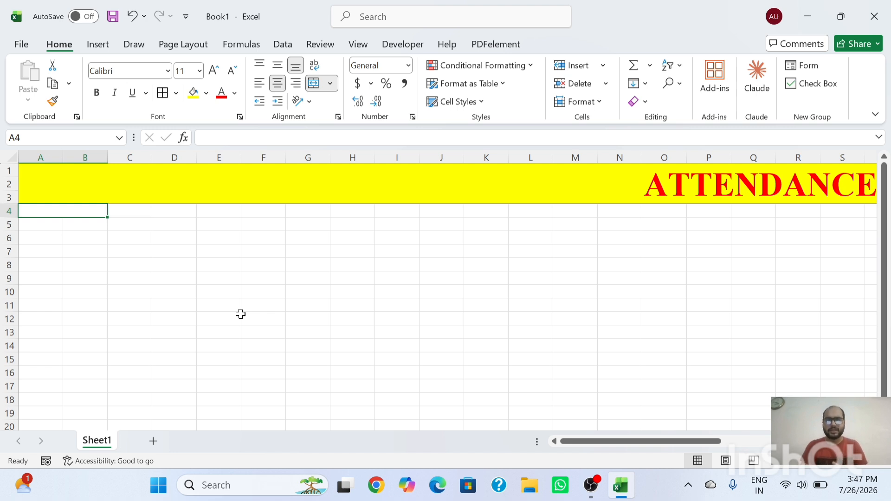
key("alt")
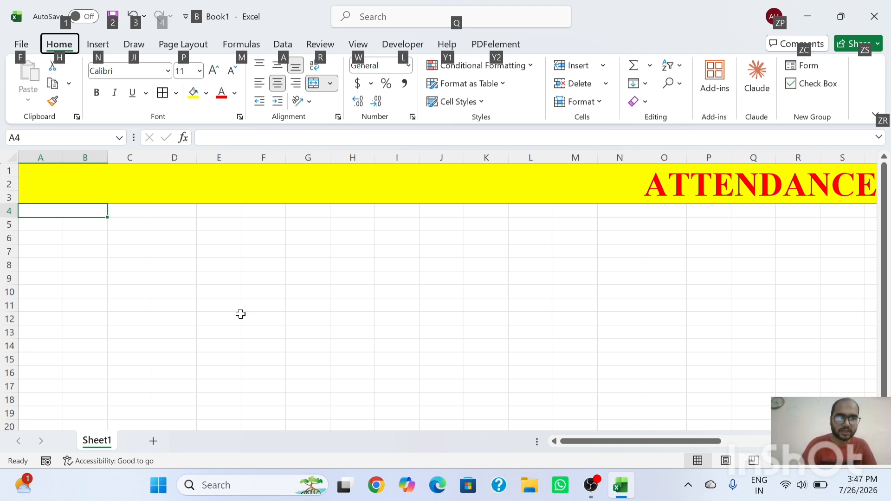
key("h")
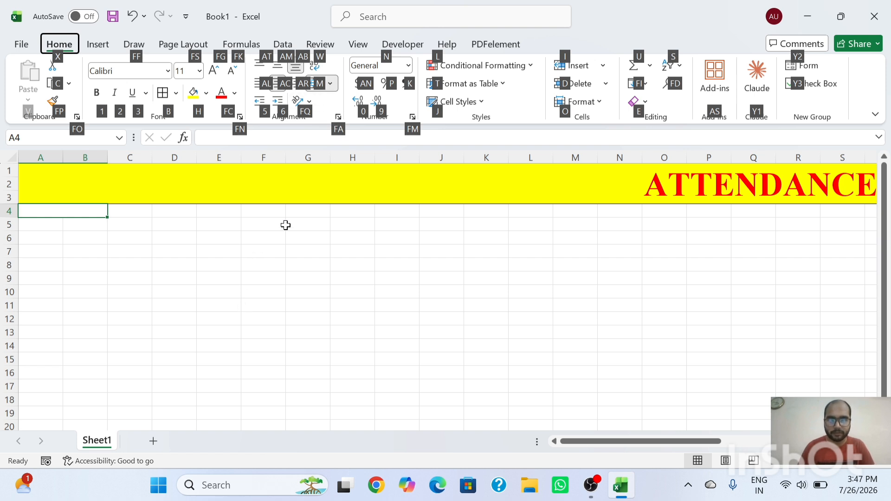
key("m")
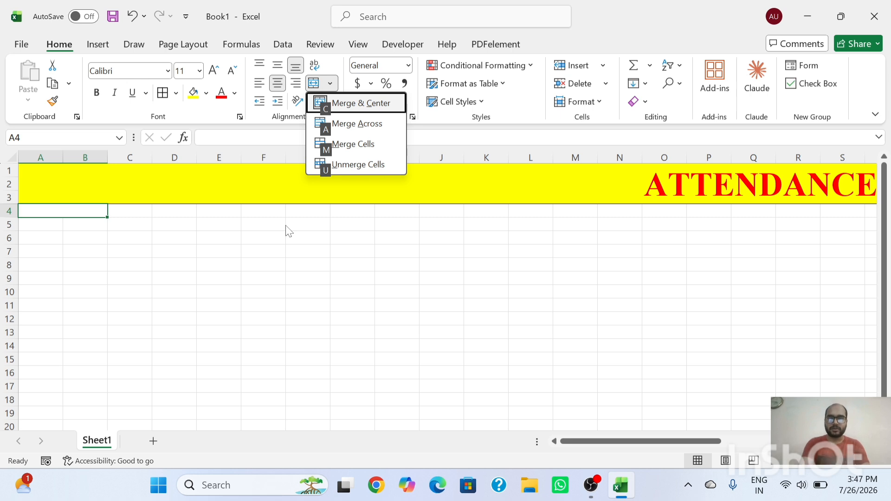
key("Escape")
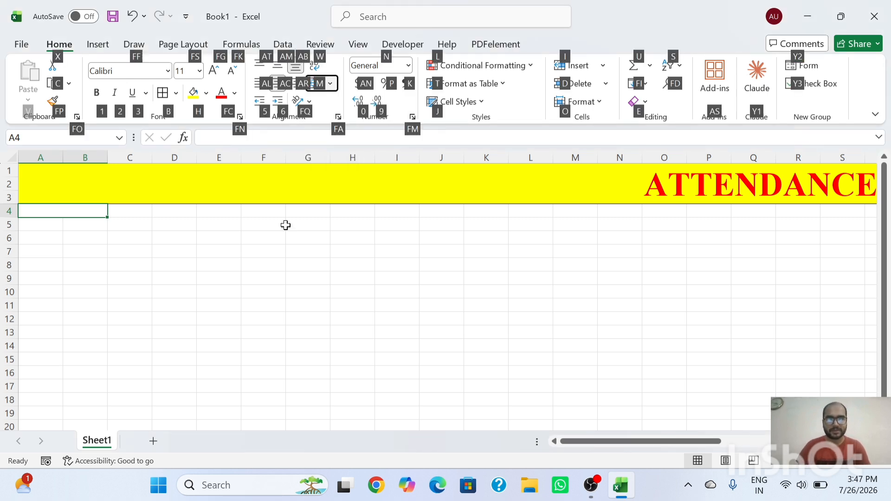
- Enter the month name "MARCH" in the merged cell A4:B4
key("Escape")
key("Escape")
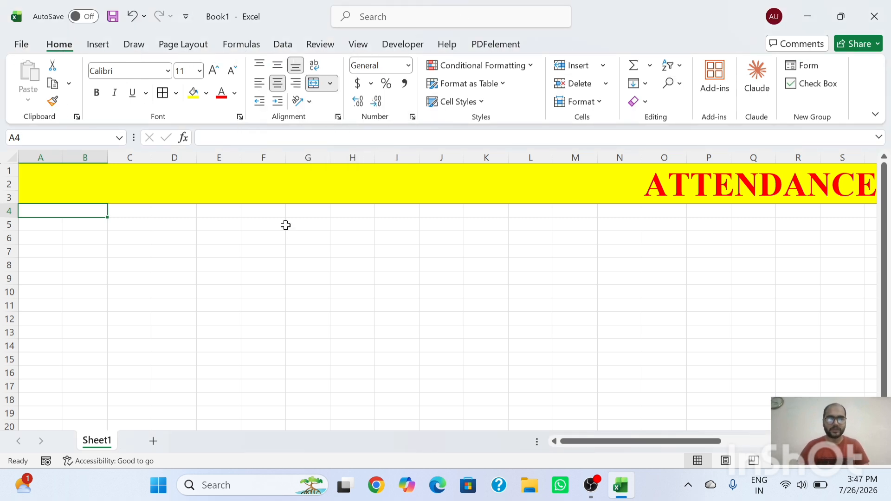
type("MAR")
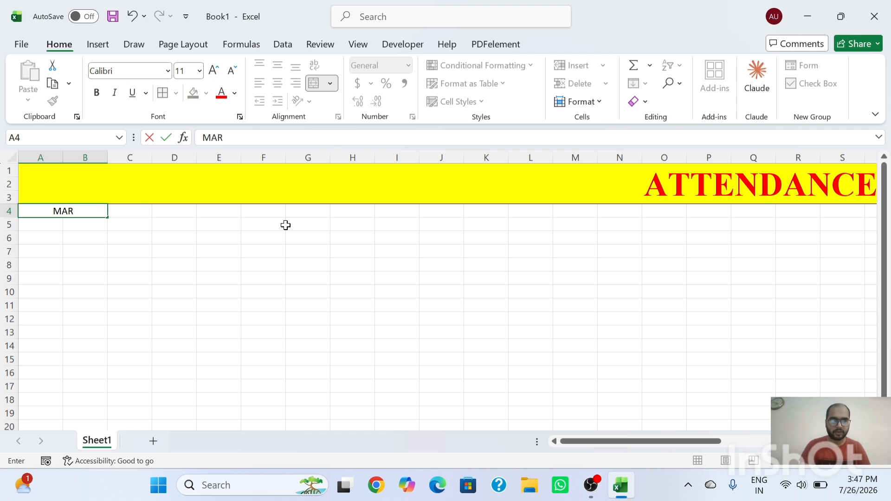
type("CH")
key("Return")
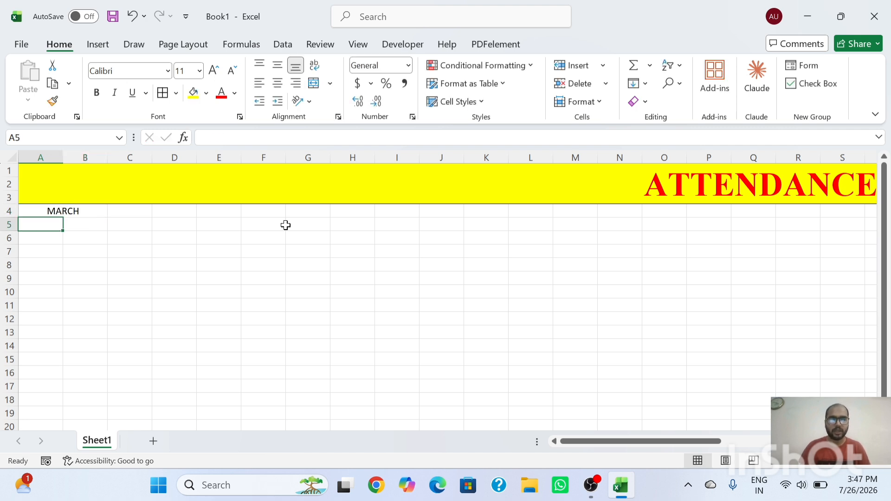
- Increase the MARCH cell's font size to 16 and make its text bold
left_click(83, 214)
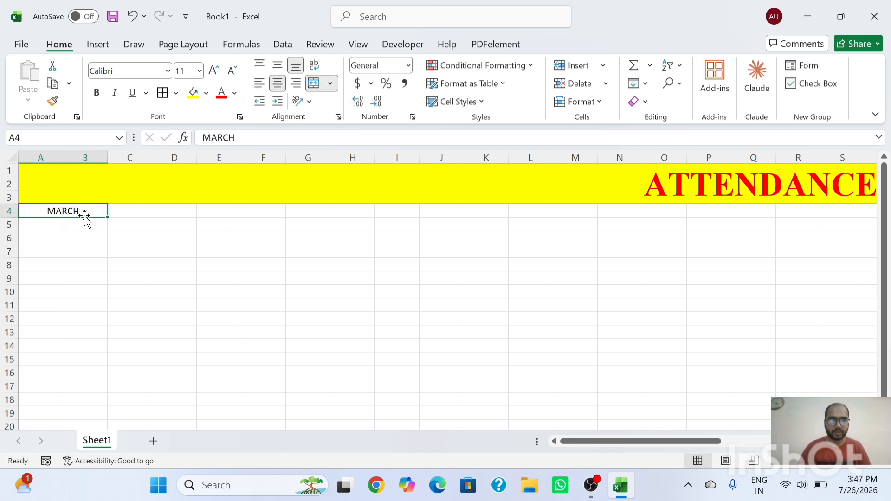
left_click(214, 72)
left_click(214, 72)
left_click(214, 72)
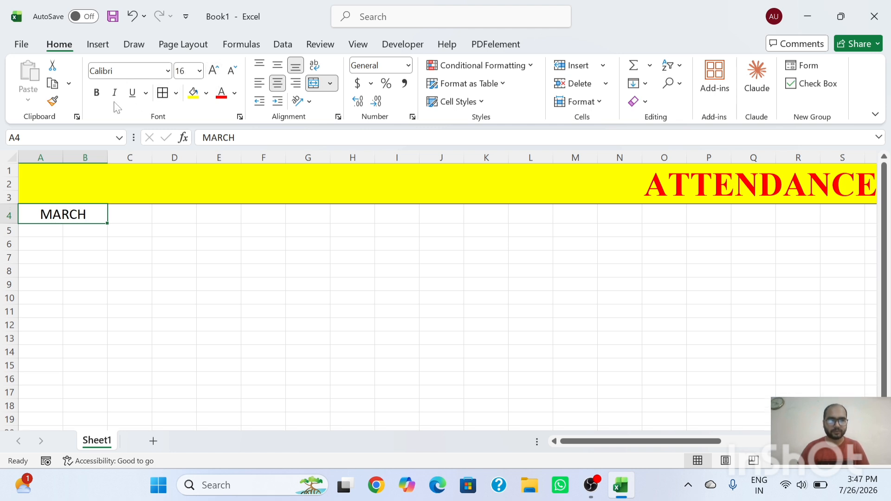
left_click(97, 98)
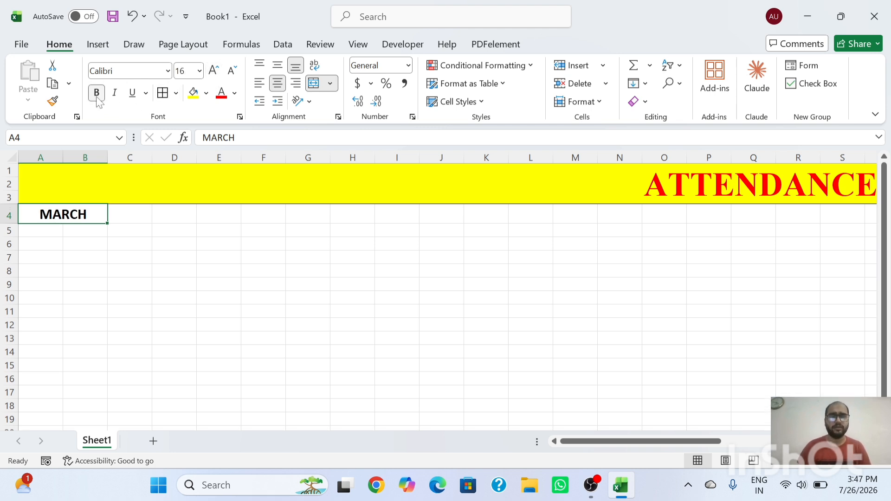
- Enter the date 3-1-26 in cell C5 and reselect that cell
left_click(129, 226)
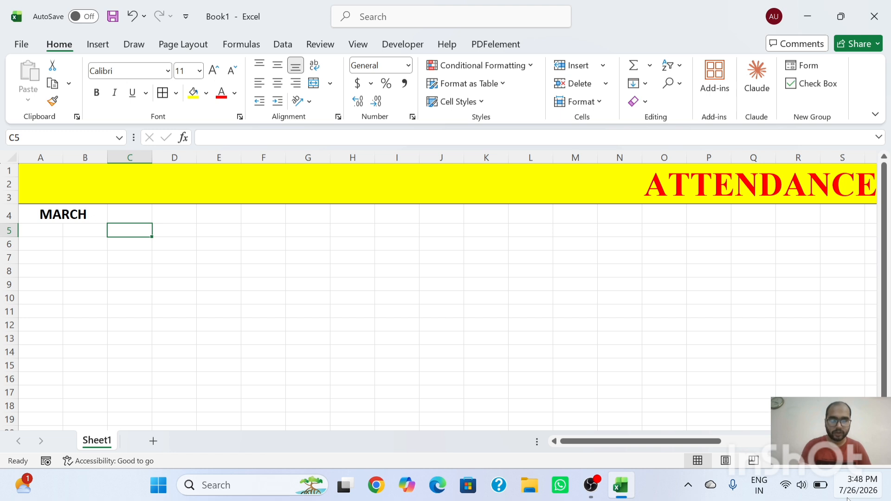
type("3-")
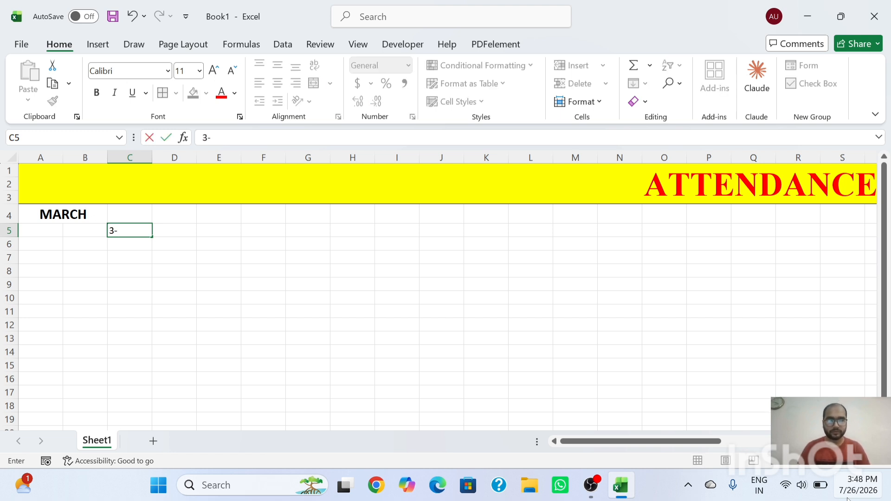
type("1-2")
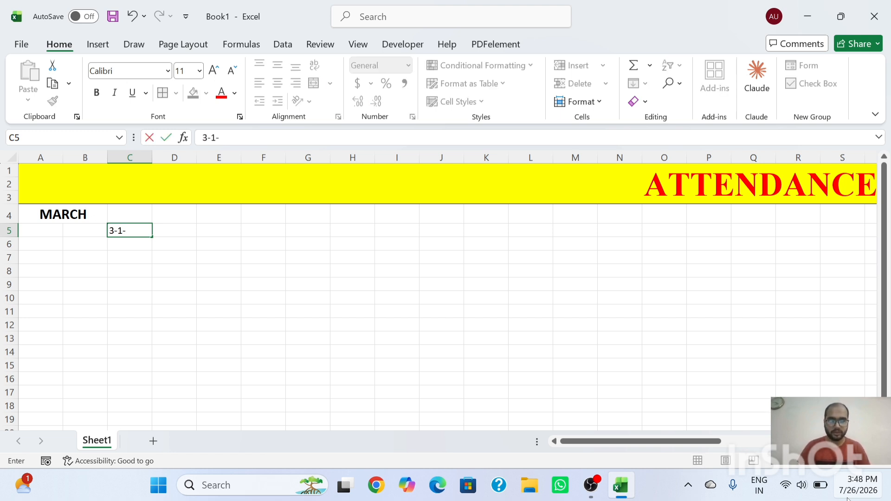
type("6")
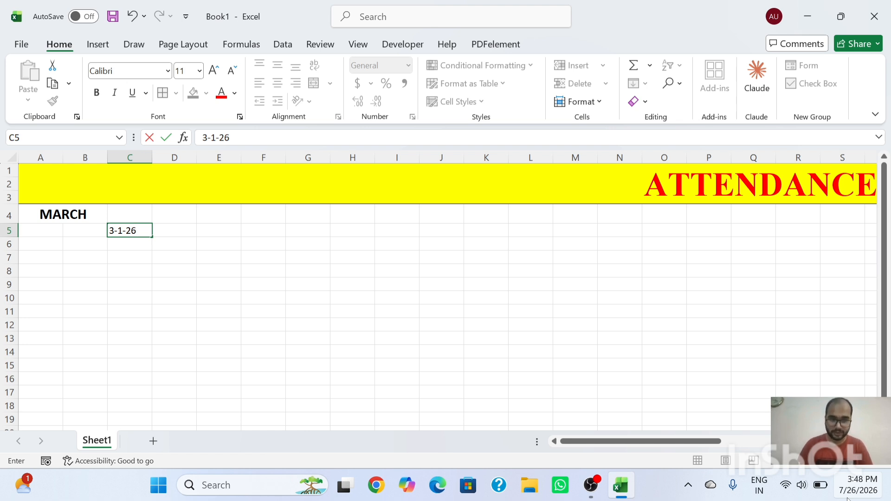
key("Return")
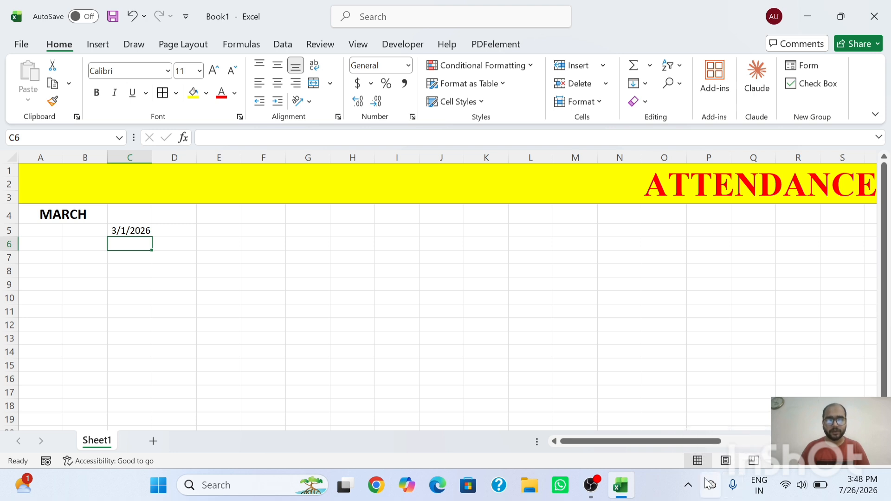
left_click(136, 234)
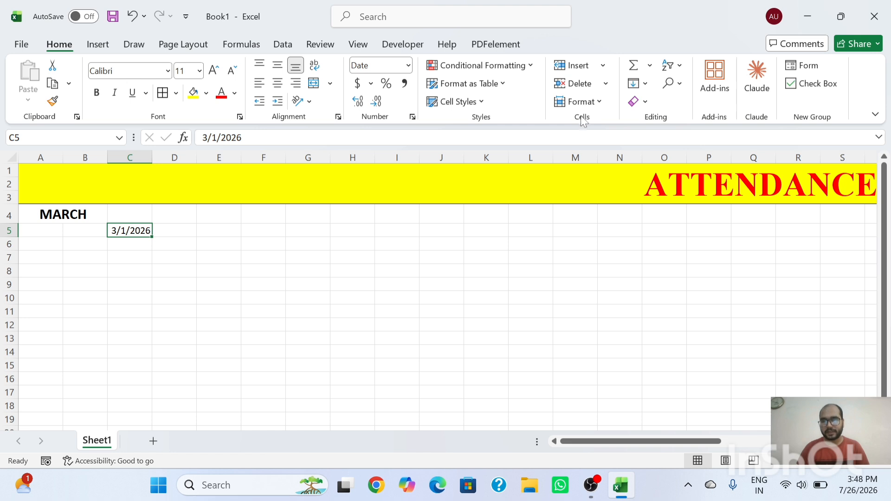
left_click(582, 102)
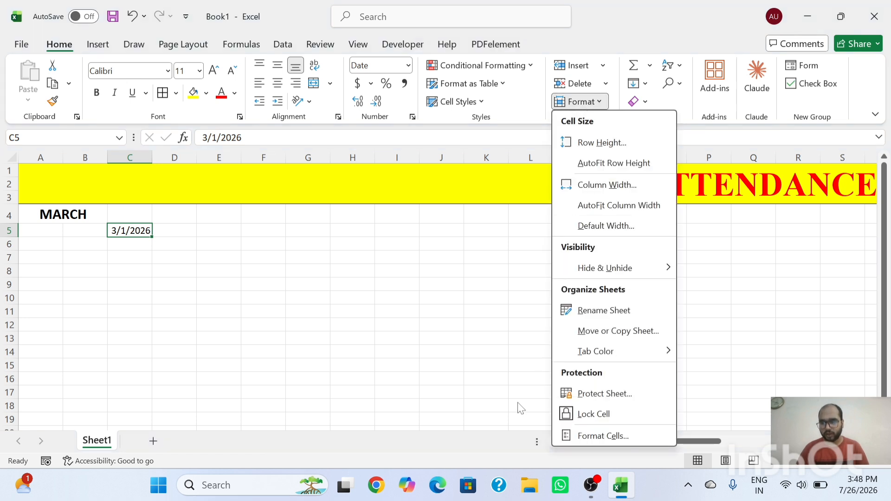
left_click(603, 436)
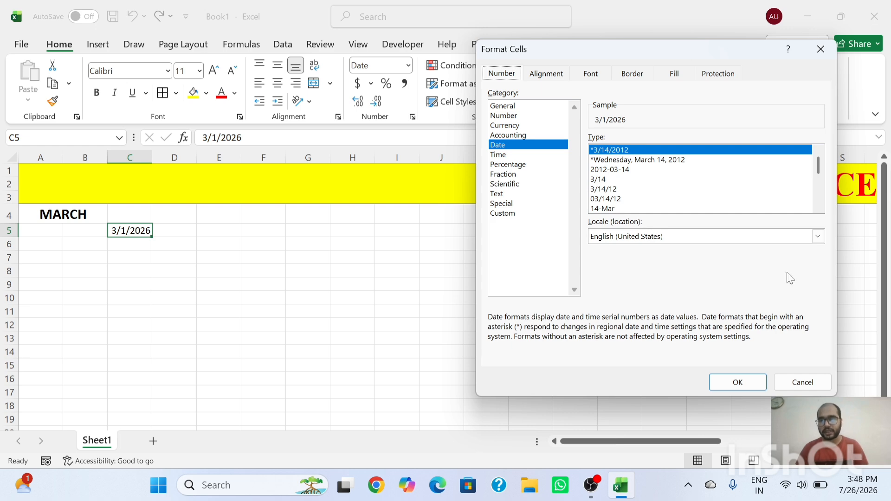
left_click(819, 51)
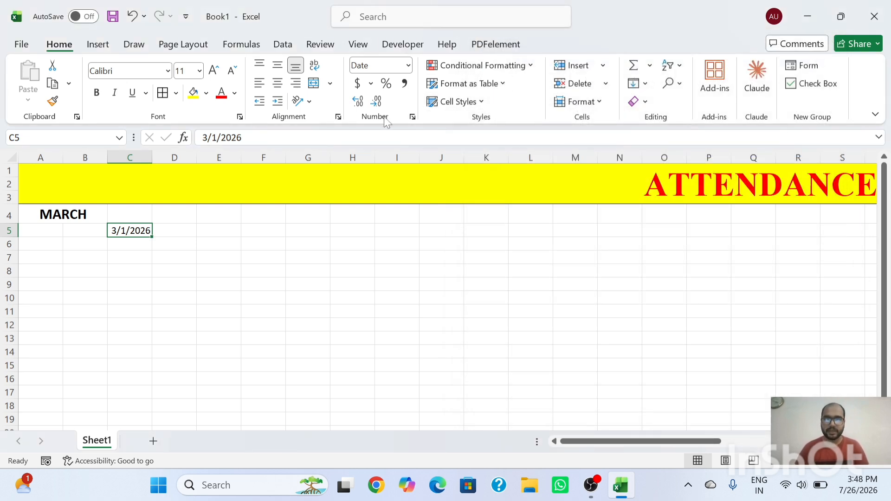
- Apply the custom number format DD to the date in C5, then check the cell's underlying date
left_click(416, 117)
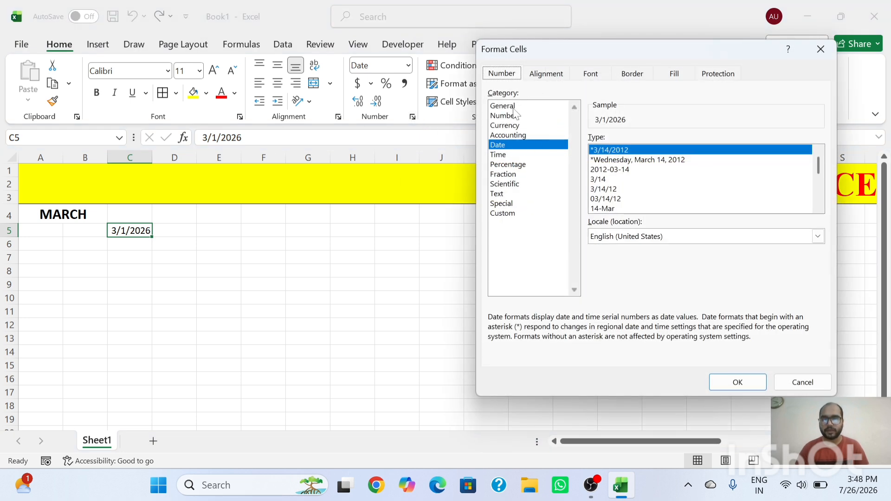
left_click(509, 215)
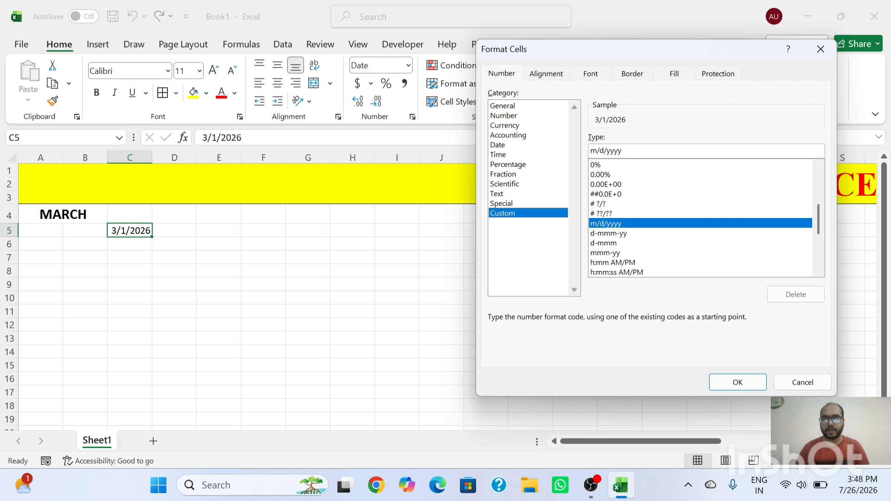
left_click_drag(624, 151, 588, 151)
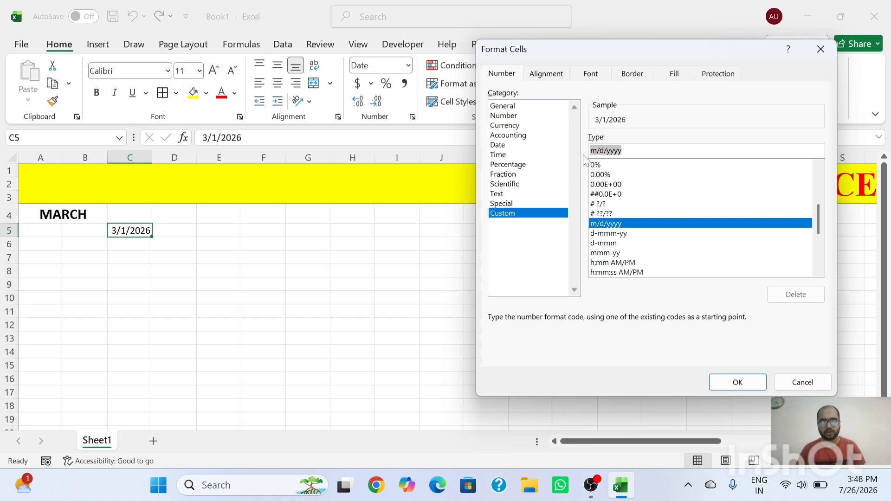
type("DD")
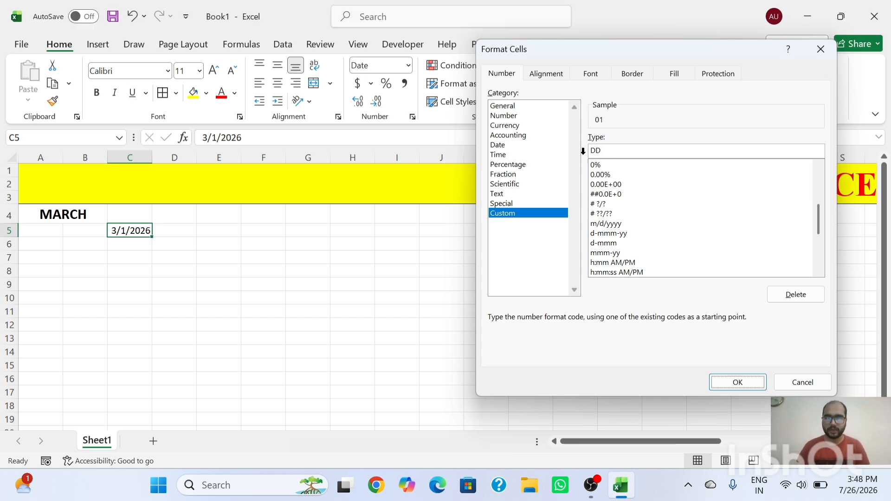
key("Return")
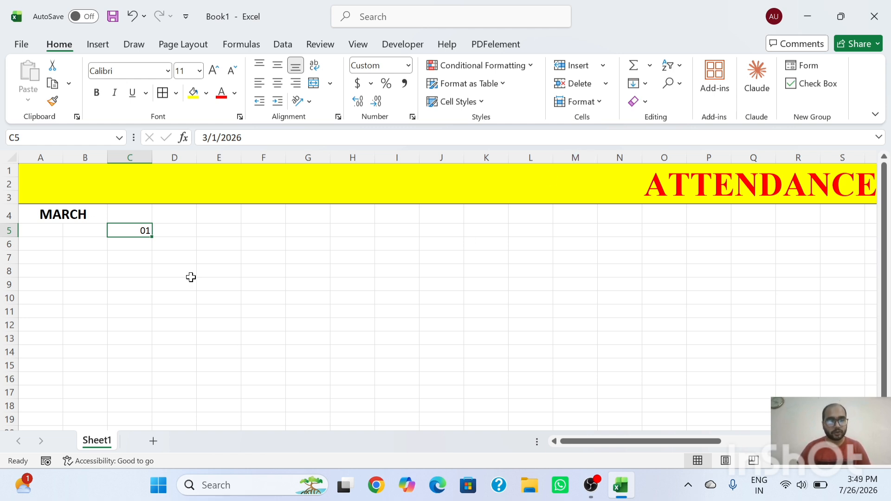
left_click(235, 137)
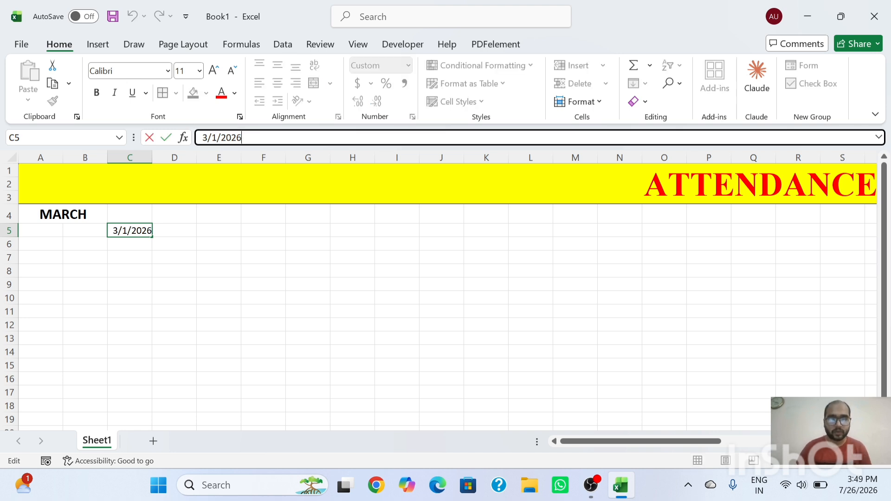
left_click(147, 274)
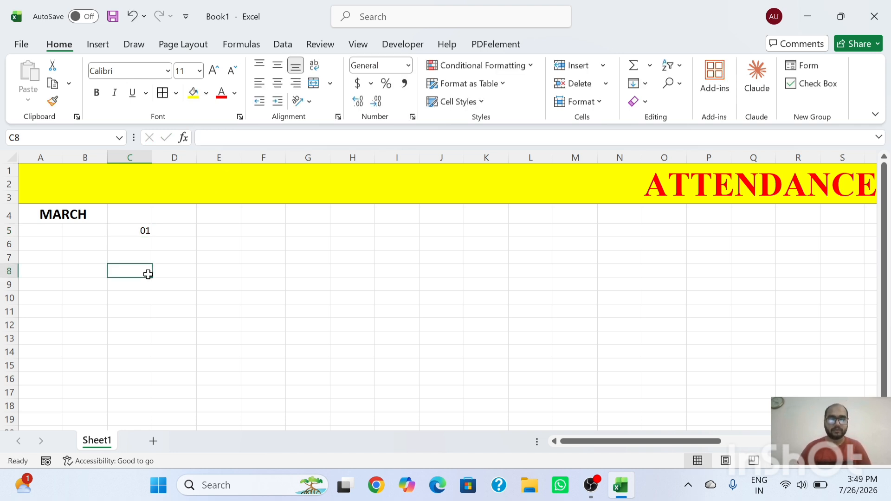
- Fill the date in C5 across row 5 to AG5 as a daily series through 31, with All Borders on the range
left_click(143, 229)
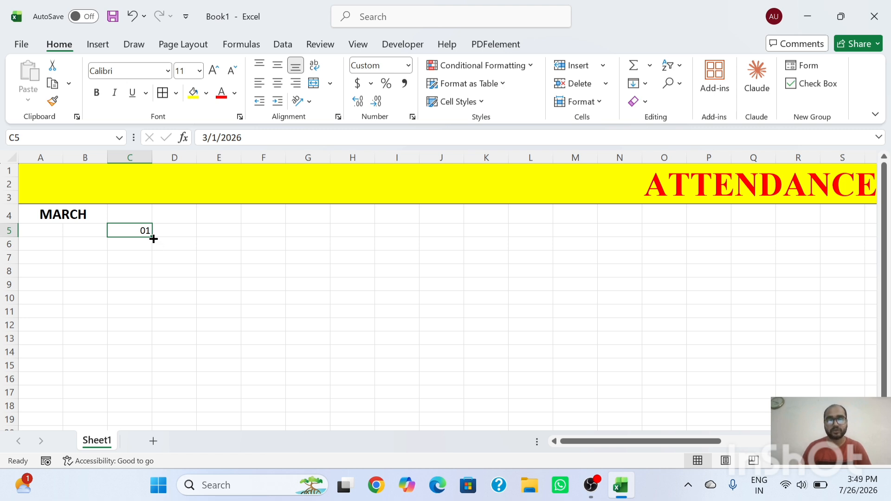
left_click_drag(154, 239, 718, 243)
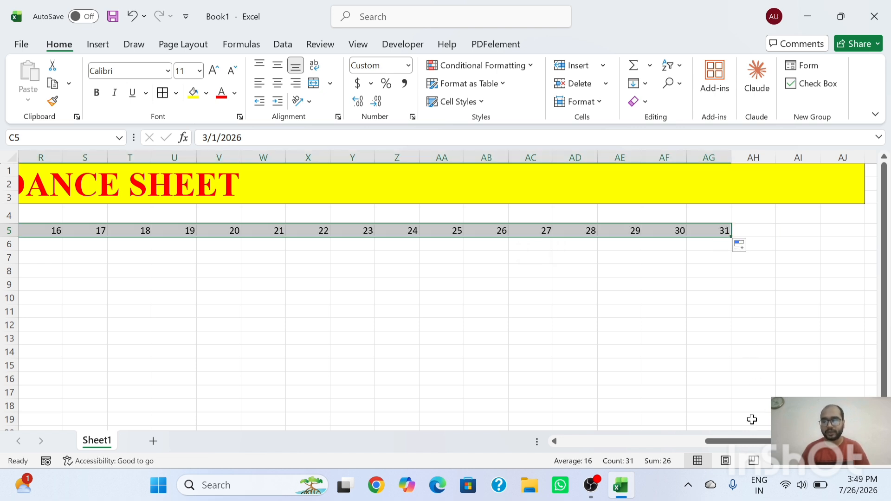
left_click_drag(734, 441, 517, 455)
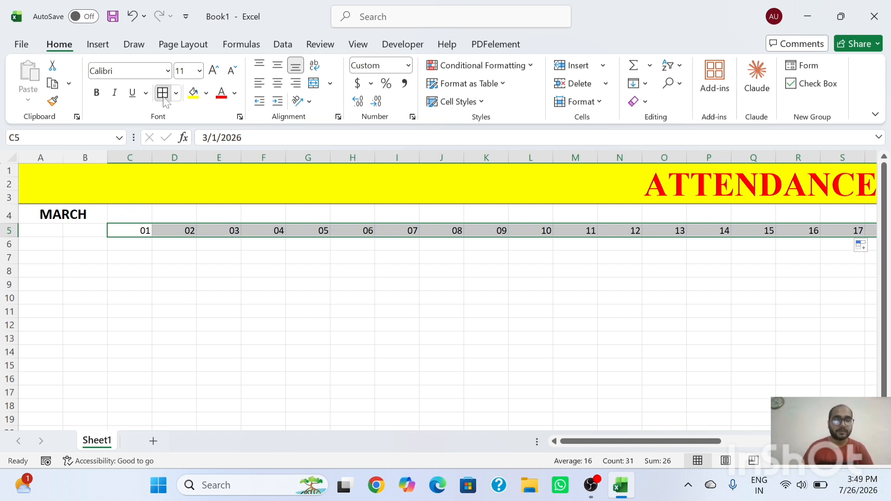
- Enter the formula =TEXT(C5,"DDD") in cell C4 to show the weekday of the date below
left_click(130, 211)
scroll(130, 211, "up", 3)
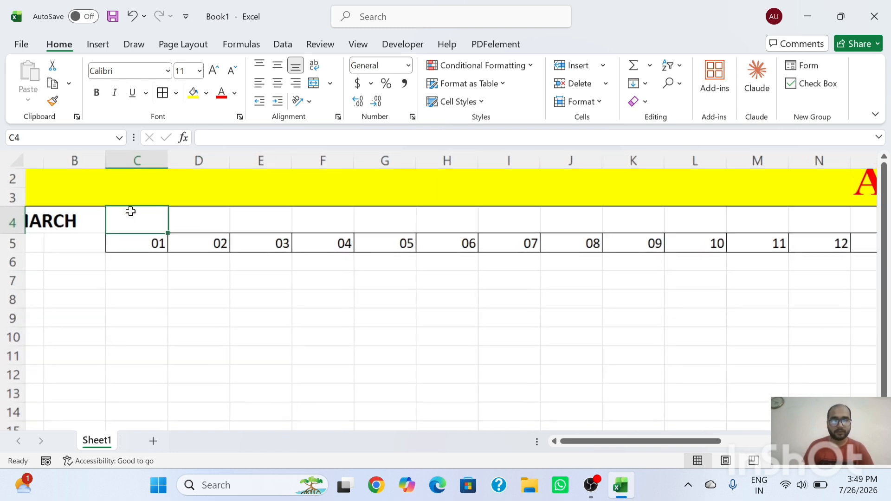
type("=")
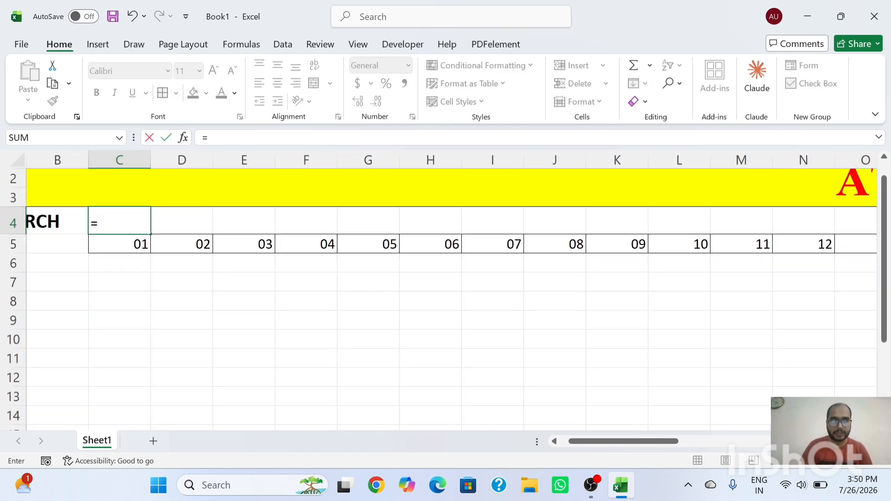
type("TEXT")
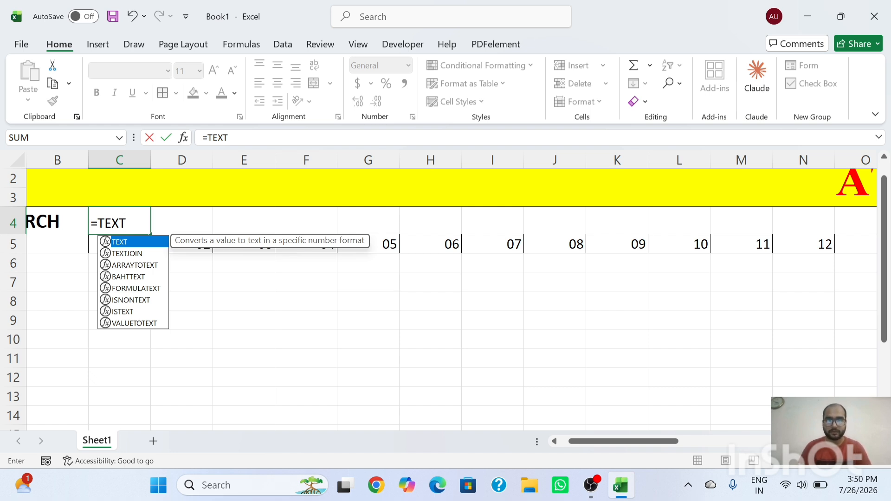
type("(")
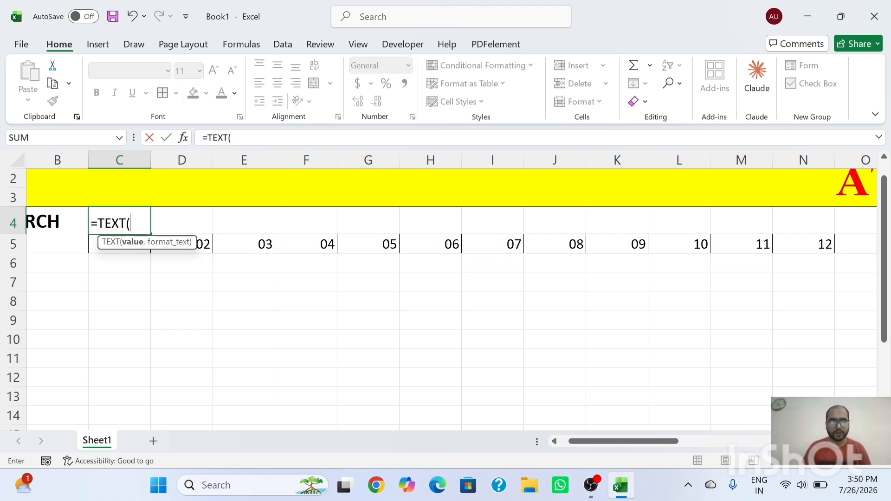
key("Down")
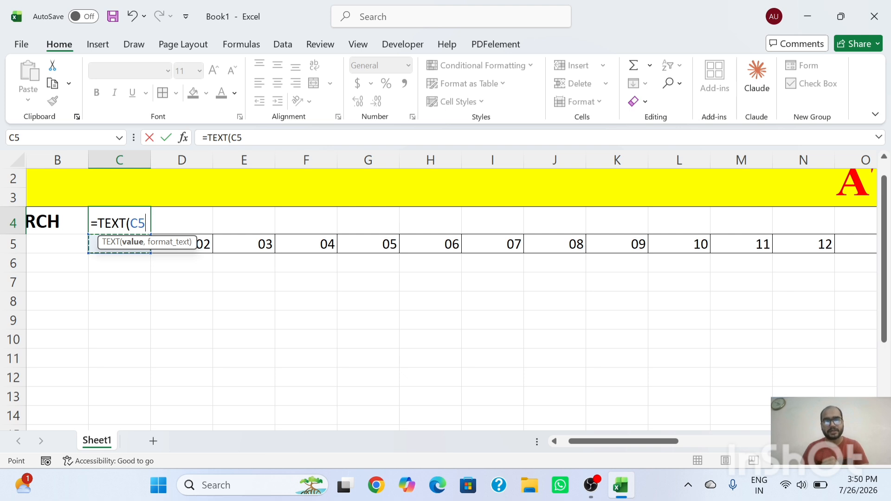
type(",")
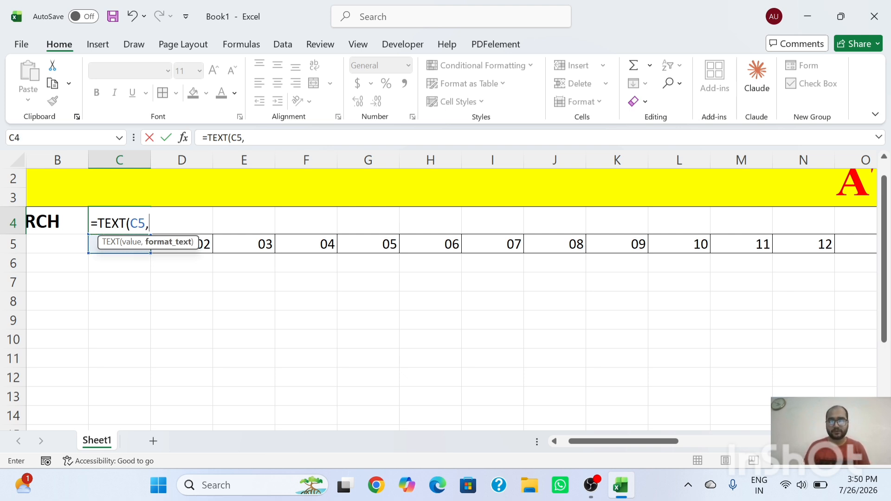
type("\"D")
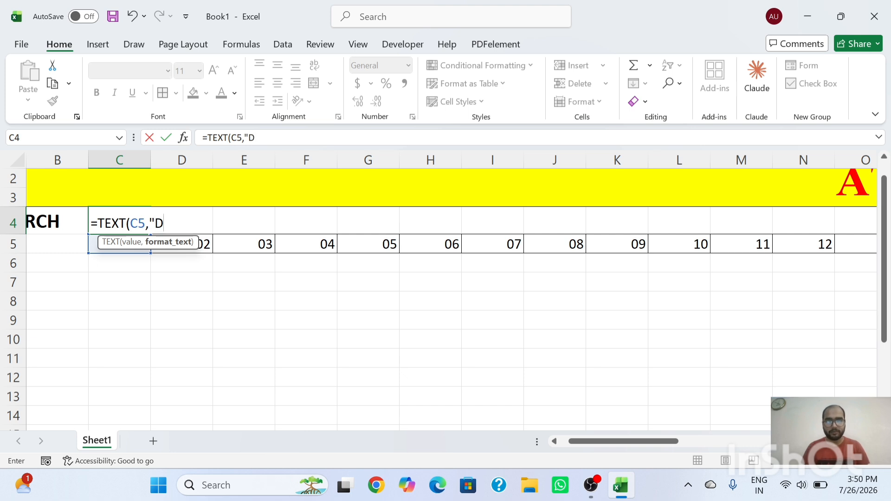
type("DD\"")
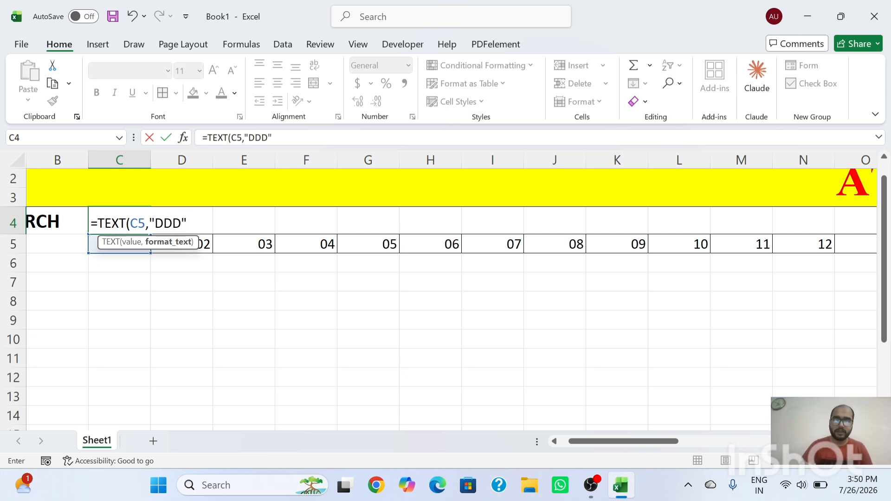
key("Return")
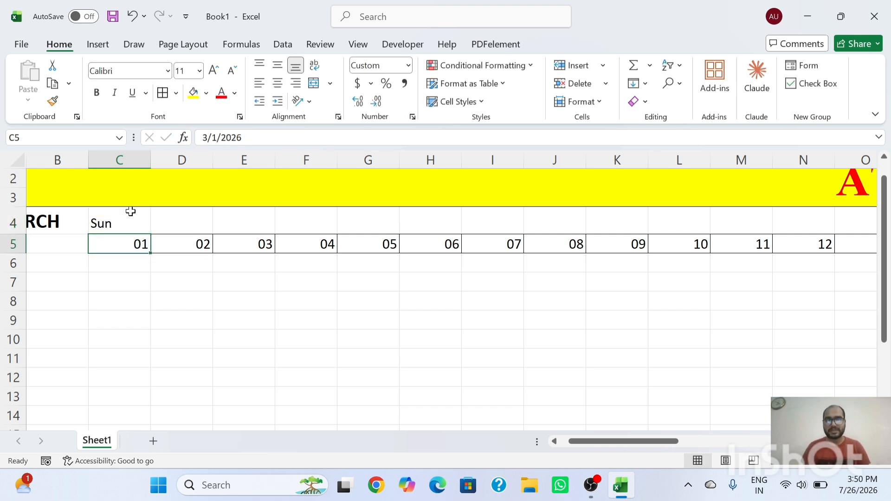
- Change the format code in cell C4's TEXT formula to "DD"
double_click(131, 213)
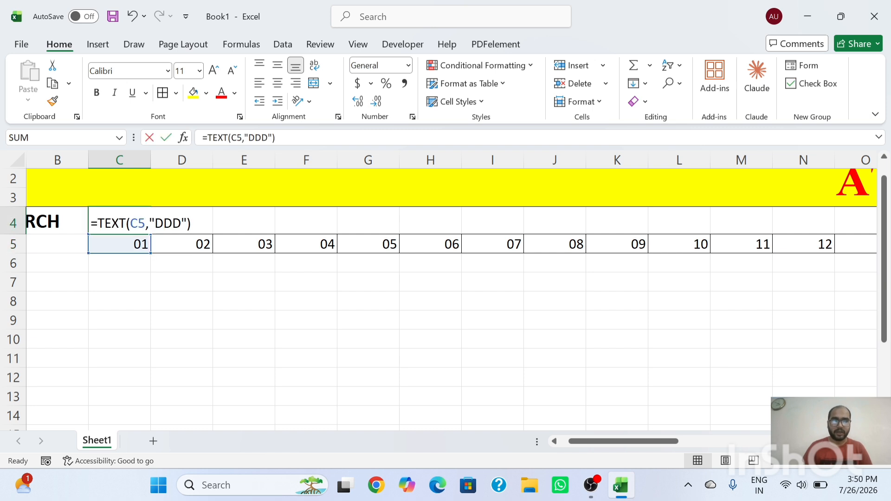
left_click(181, 224)
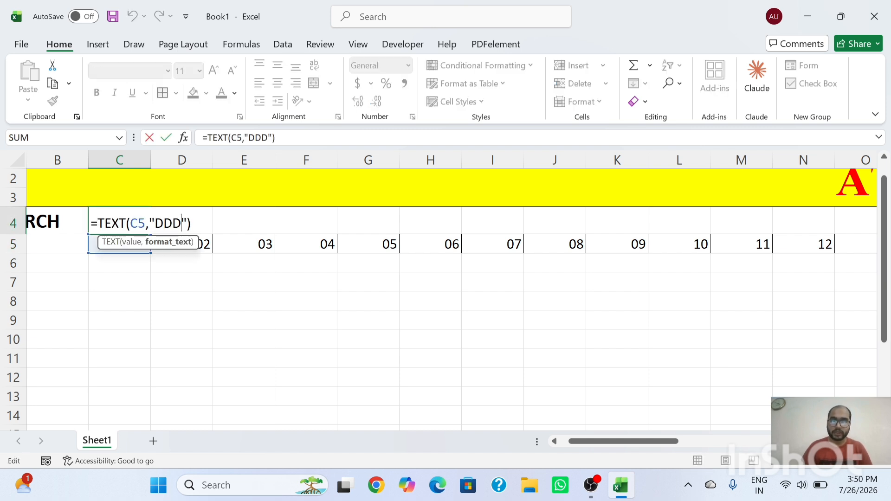
key("BackSpace")
key("Return")
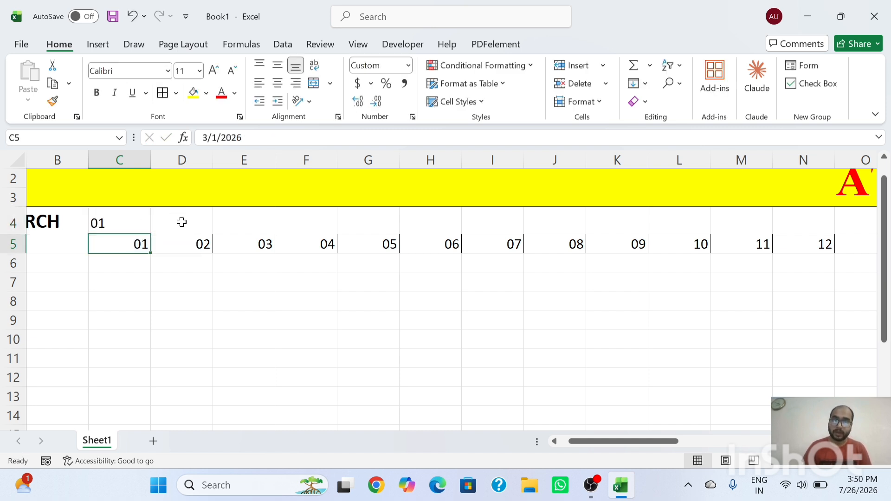
- Shorten the format code in cell C4's TEXT formula to "D"
double_click(144, 223)
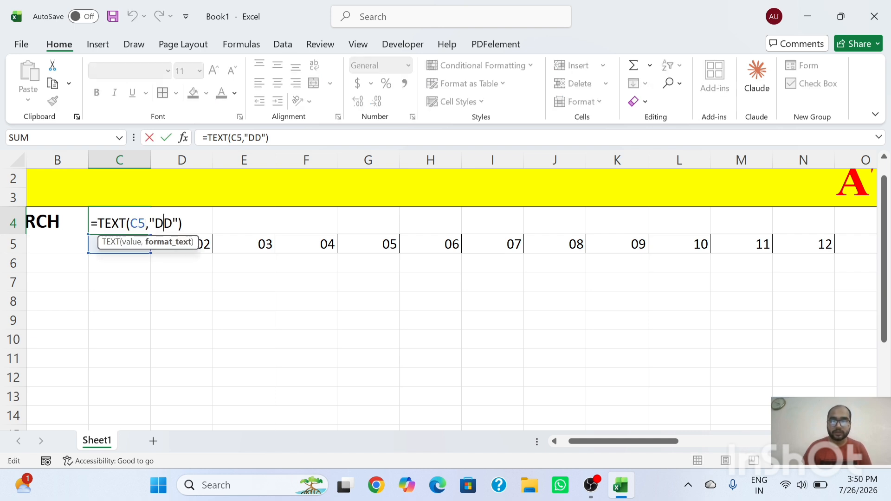
left_click(165, 223)
key("BackSpace")
key("Return")
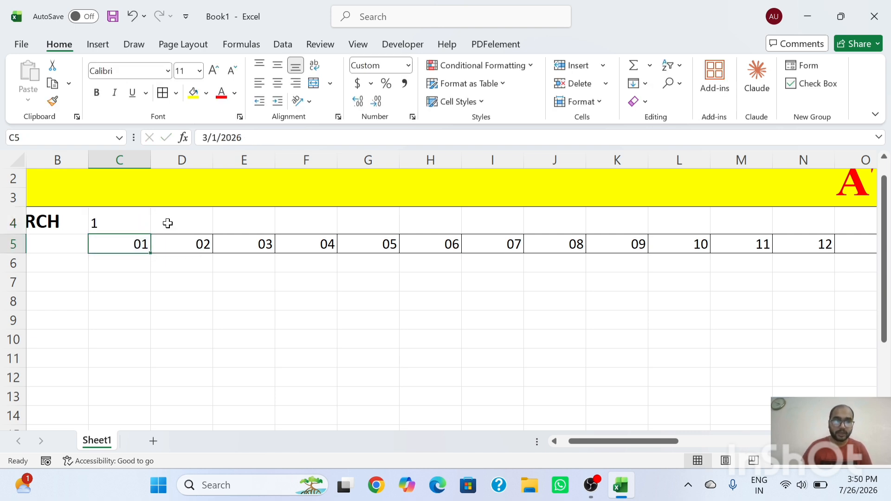
- Set the format code in cell C4's formula to "DDDD", giving =TEXT(C5,"DDDD") for the full weekday name
left_click(117, 225)
key("F2")
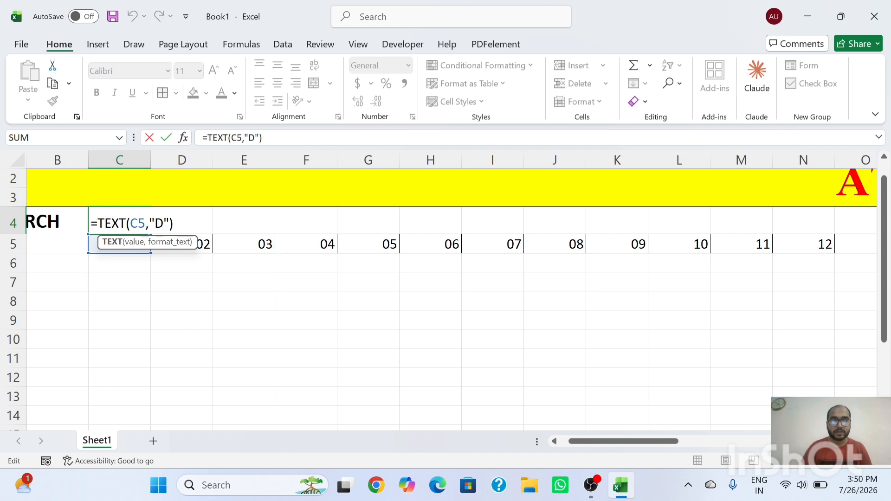
key("Left")
key("Left")
type("DDD")
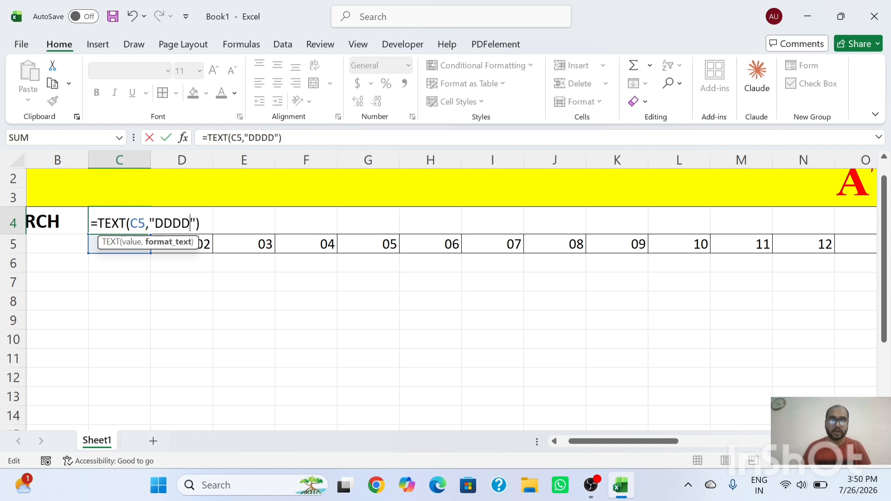
key("Return")
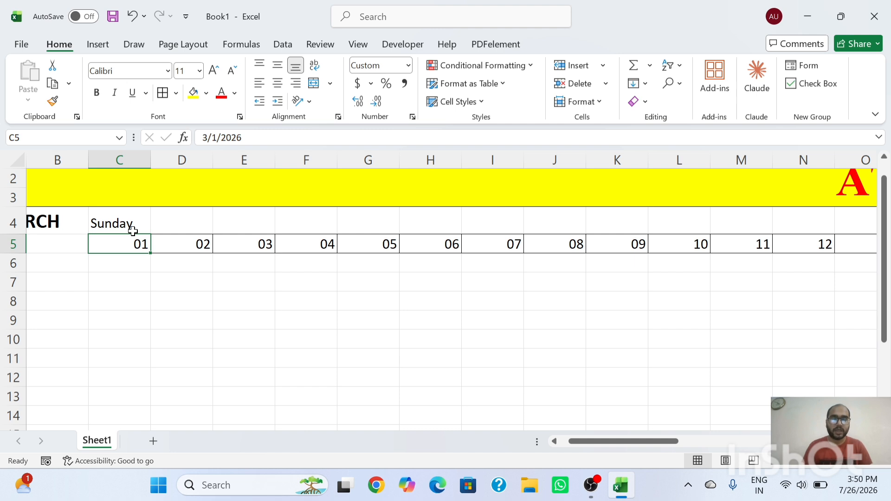
- Fill the weekday formula from C4 across row 4 to AG4, above the date for the 31st
scroll(153, 208, "down", 3)
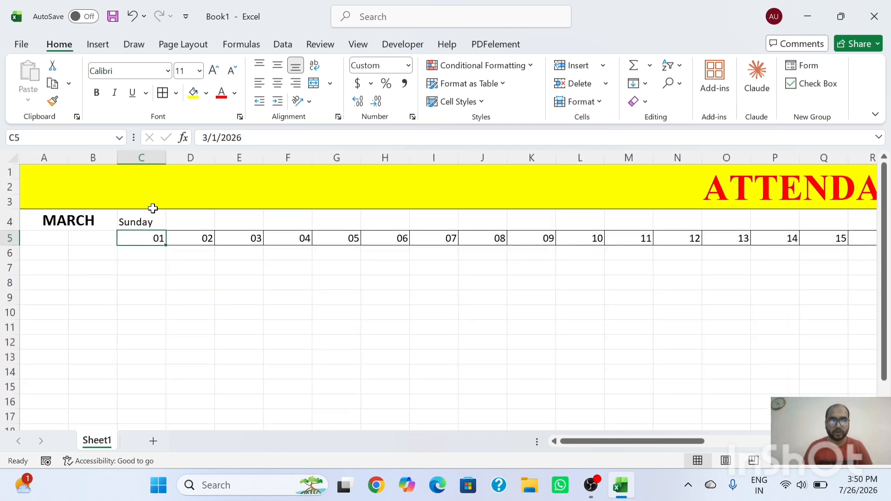
left_click(150, 217)
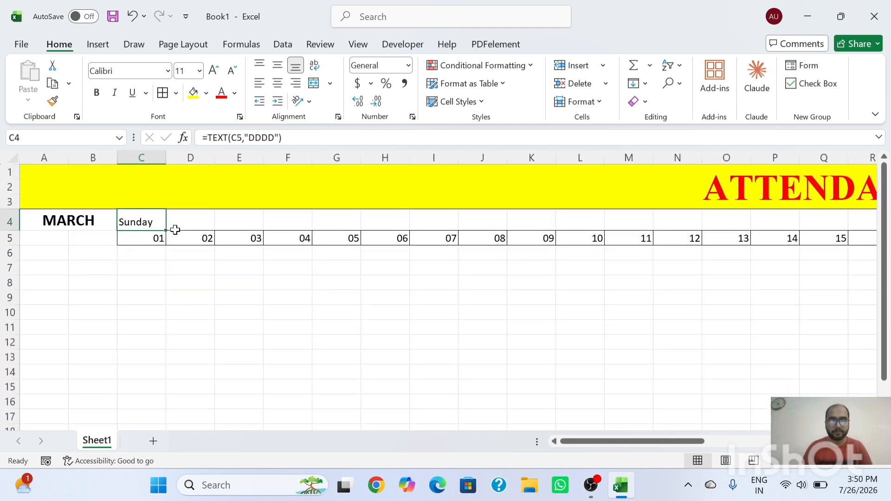
left_click_drag(165, 233, 719, 227)
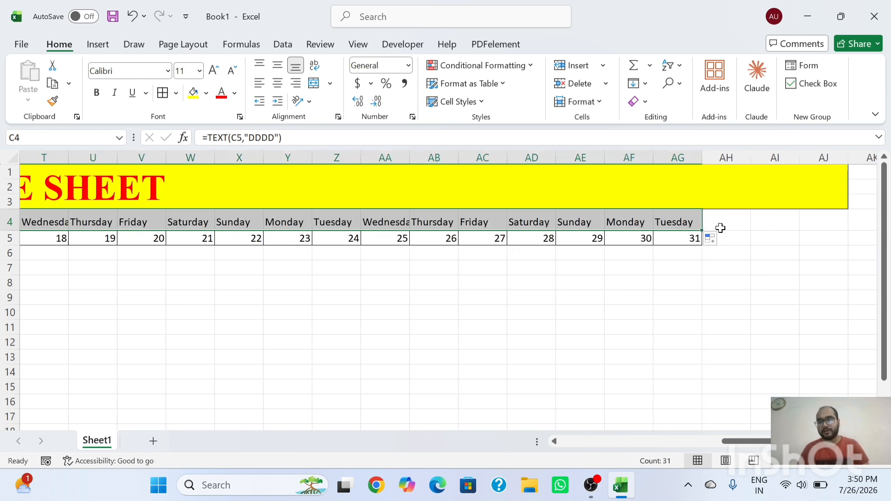
- Try extending the weekday formula and the date series one column into AH, and clear the contents of AH4:AH6
left_click_drag(703, 230, 738, 231)
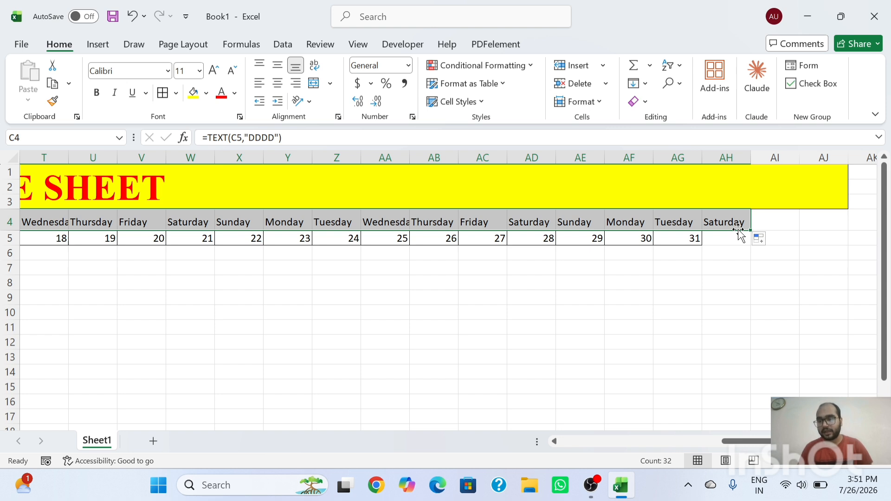
left_click(732, 249)
left_click(726, 227)
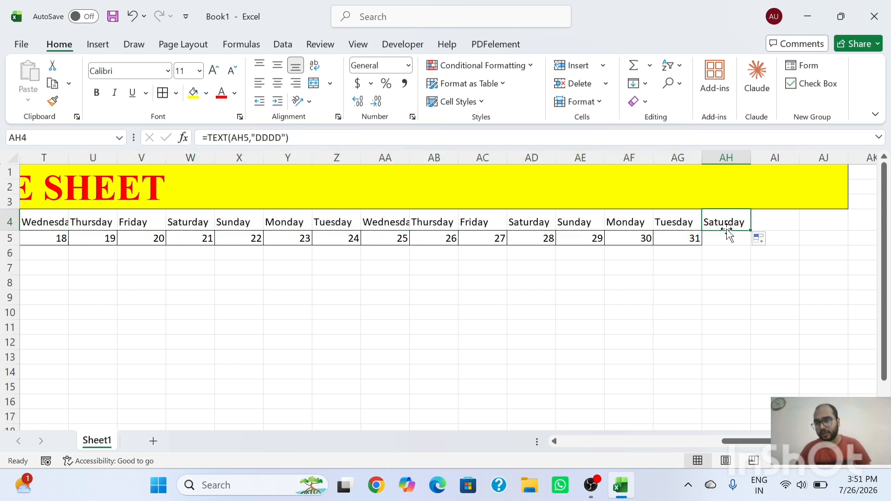
left_click(727, 238)
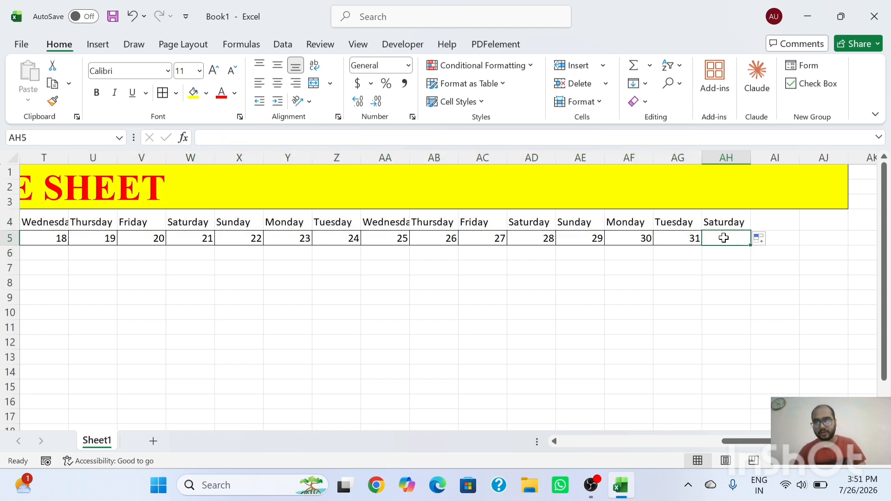
left_click(685, 237)
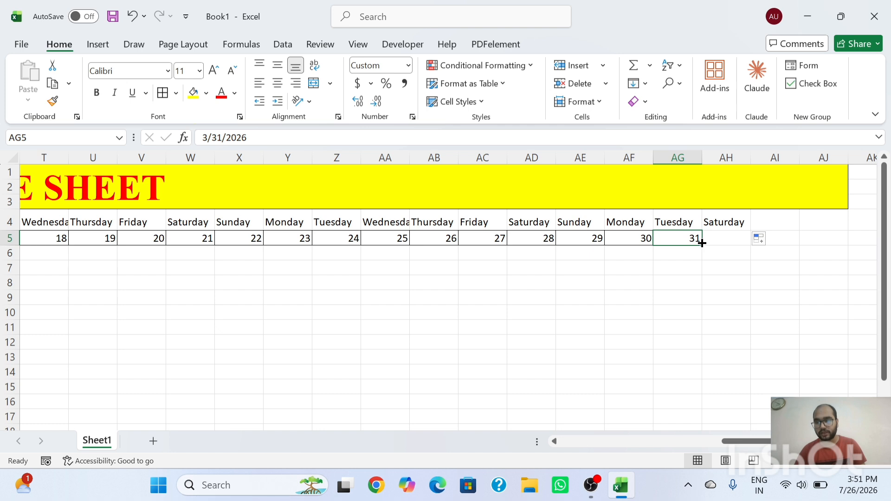
left_click_drag(703, 248, 740, 242)
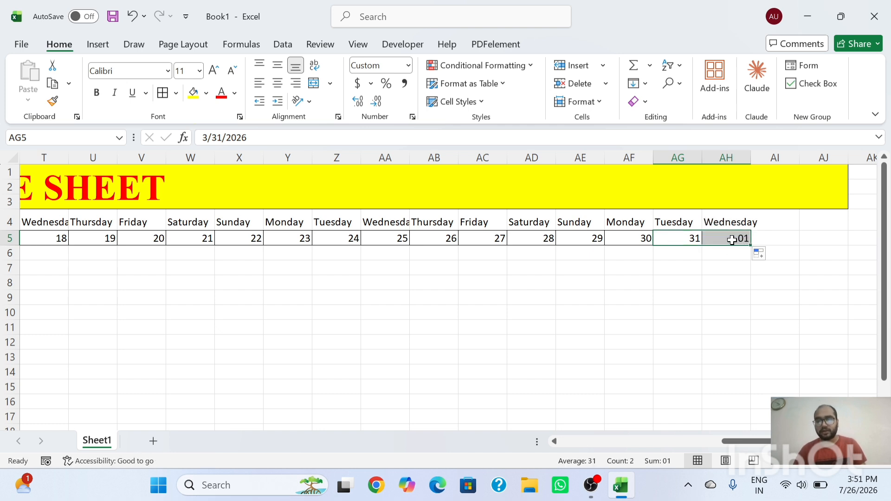
left_click(732, 239)
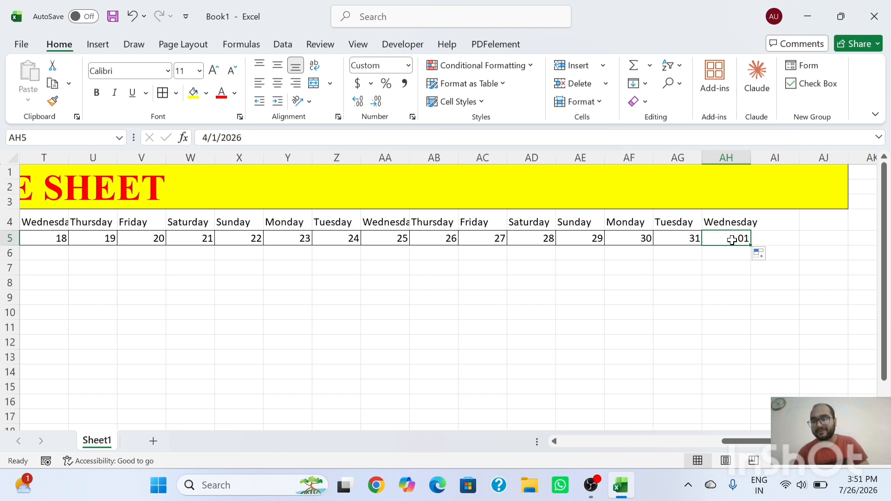
left_click_drag(722, 222, 727, 252)
key("Delete")
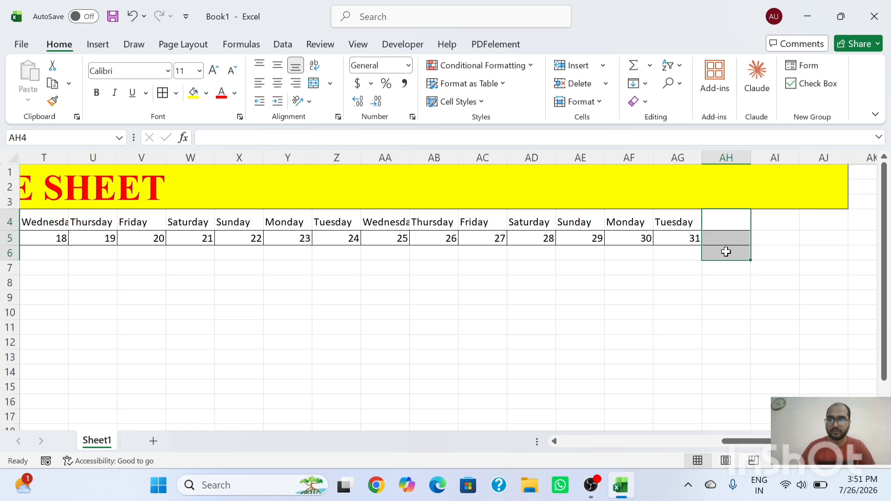
- Apply All Borders to the weekday cells C4:AG4
scroll(180, 419, "left", 8)
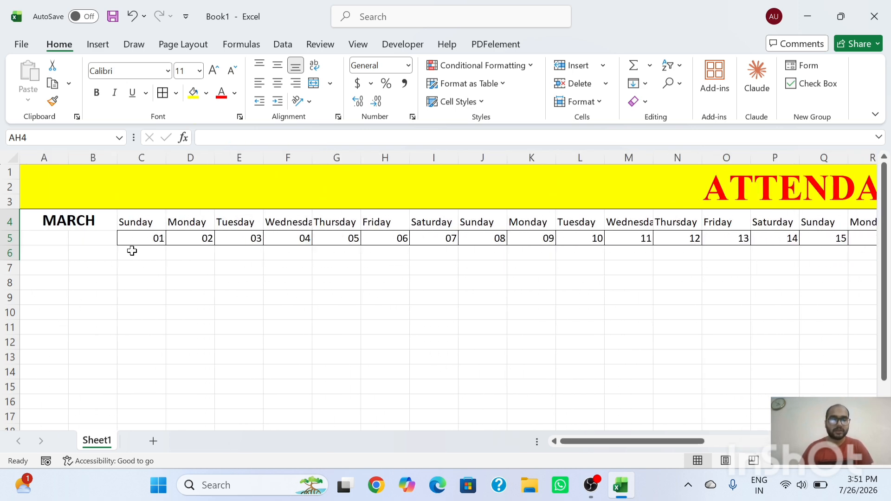
left_click(135, 221)
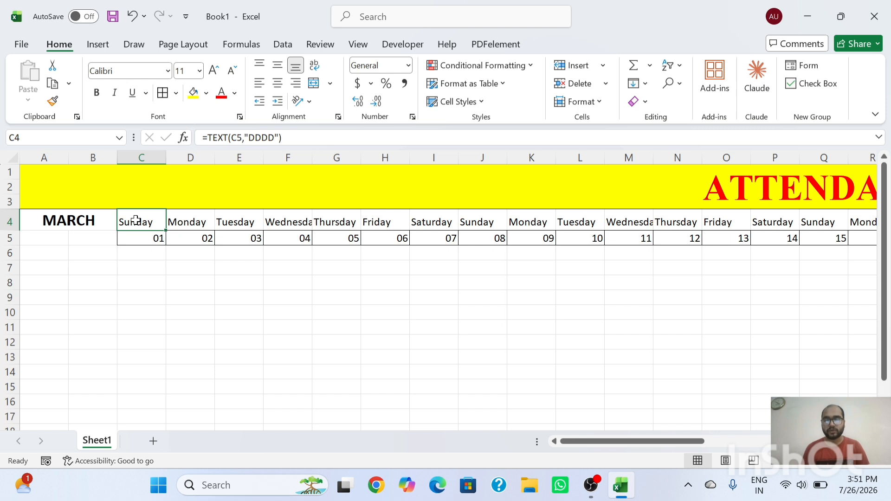
key("ctrl+shift+Right")
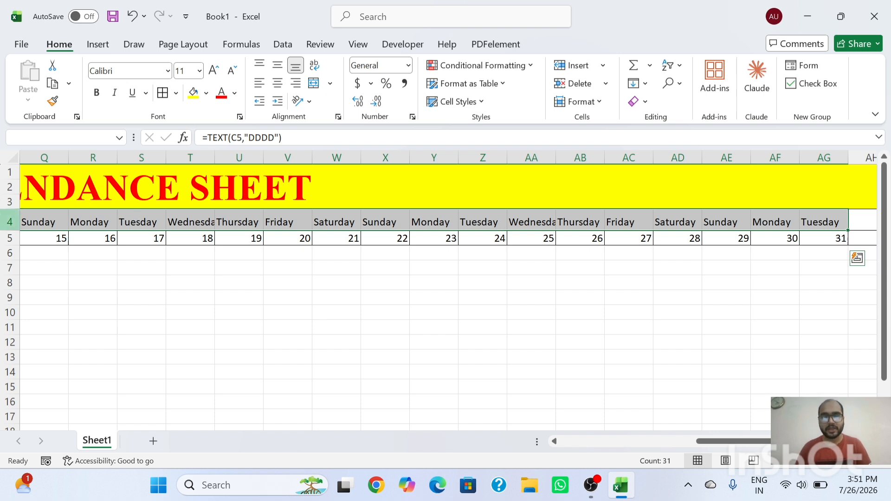
left_click(167, 99)
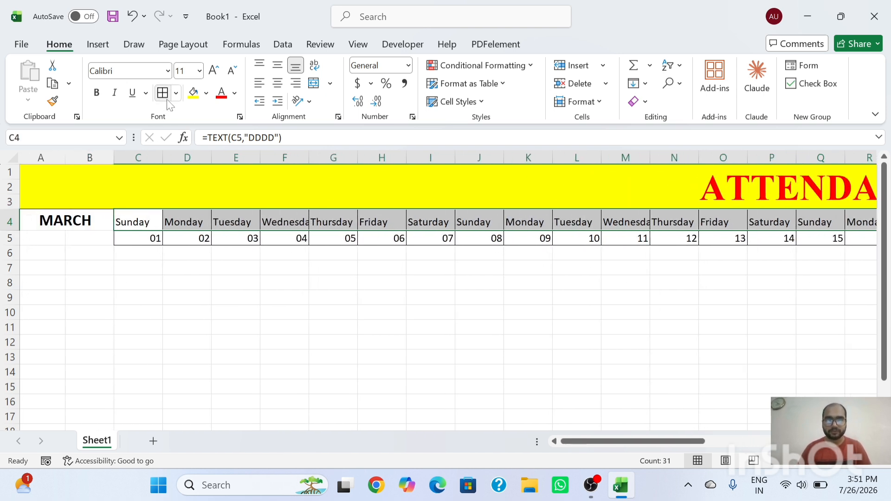
- Give the MARCH label cell a light pink fill from the standard colors and a white font color
left_click(55, 229)
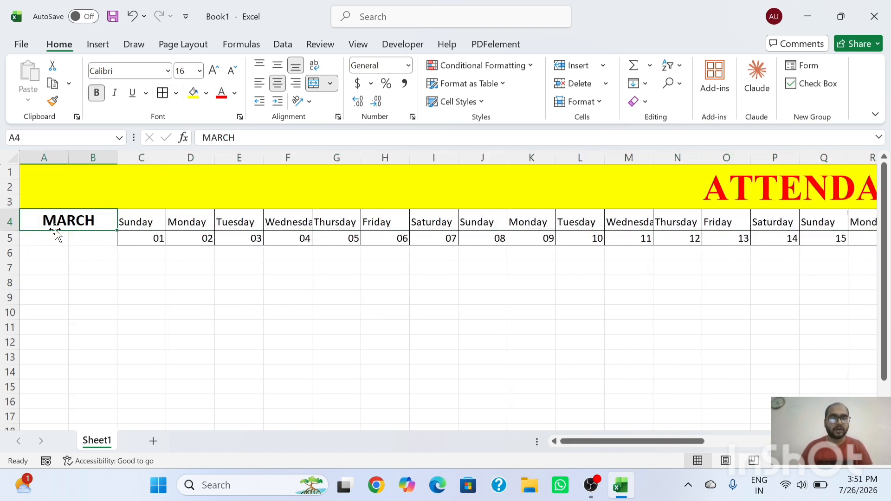
left_click(206, 93)
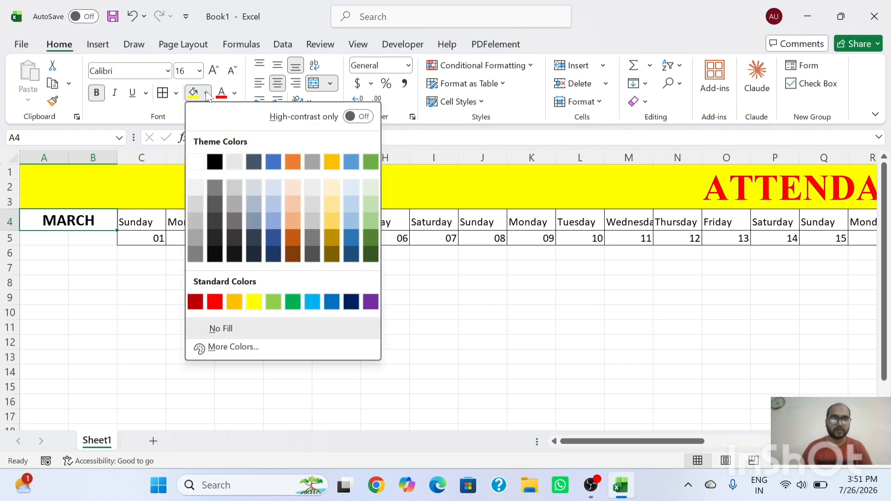
left_click(234, 348)
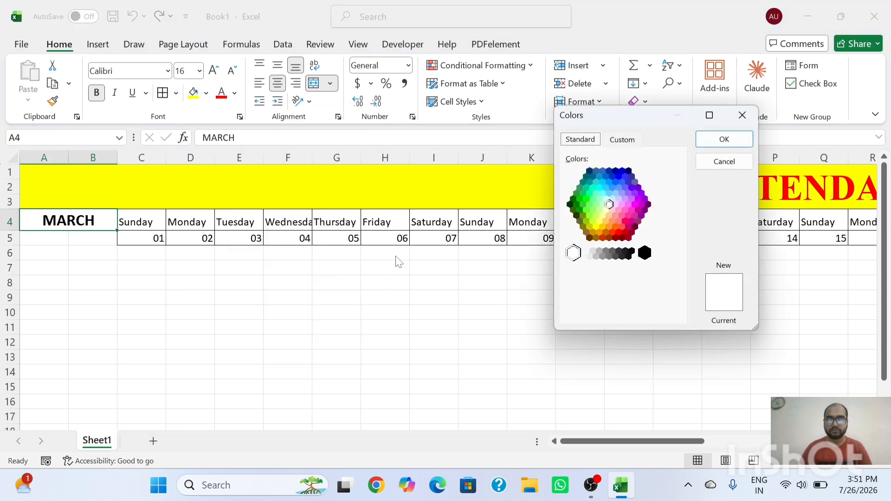
left_click(620, 209)
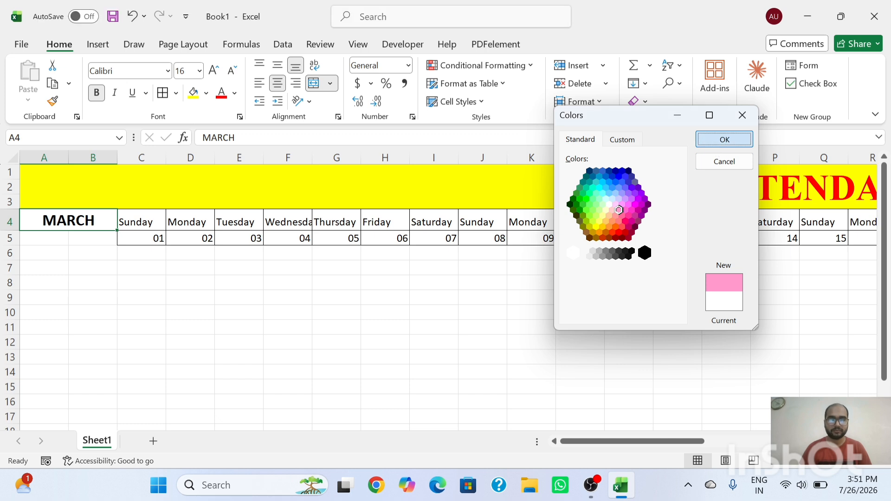
left_click(724, 139)
left_click(234, 93)
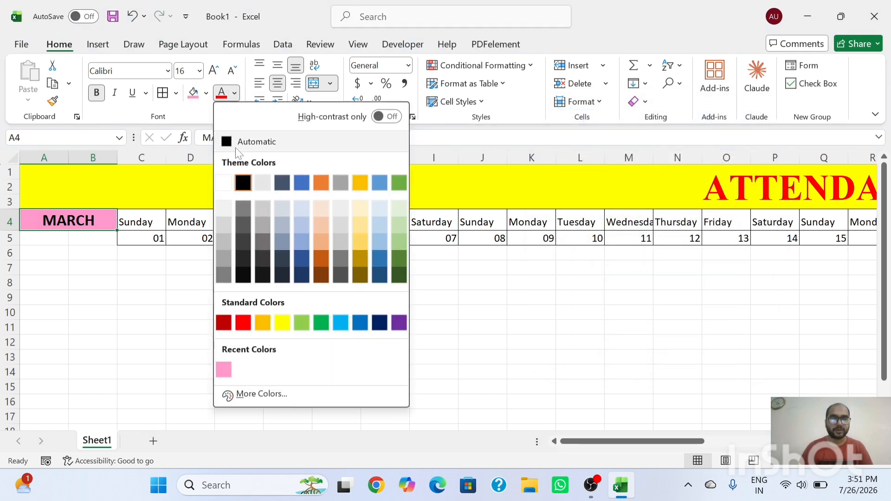
left_click(224, 184)
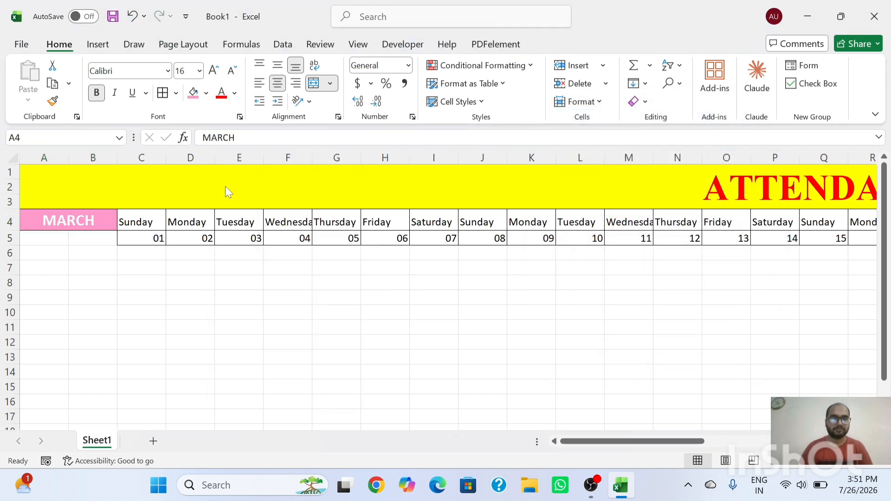
- Enter the headers ROLL NO in A5 and NAME in B5, and apply All Borders to A4:B9
left_click(55, 243)
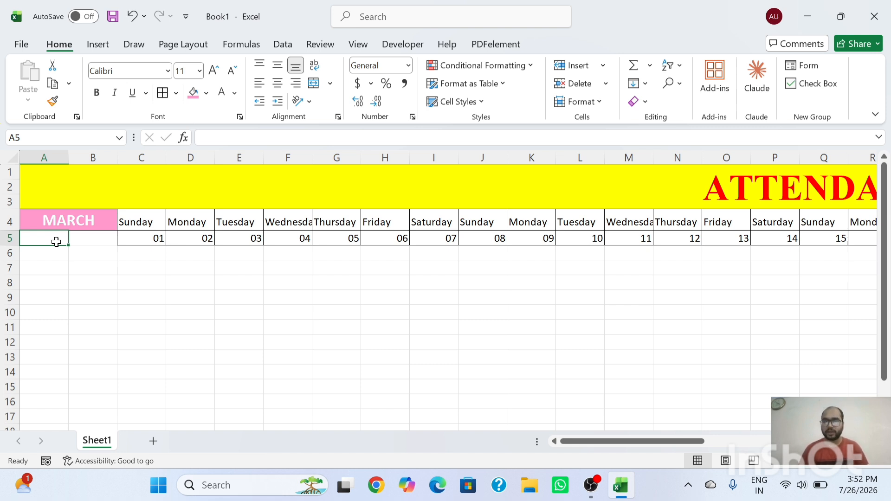
type("ROLL ")
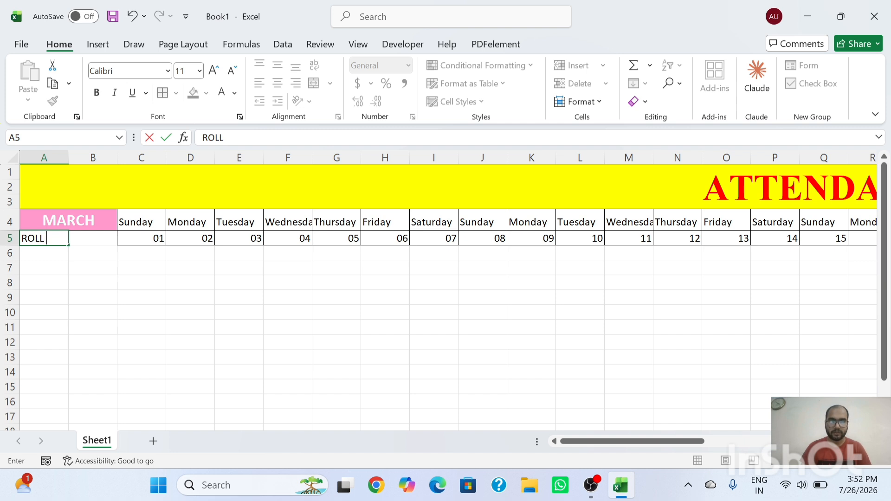
type("NO")
key("Tab")
type("NA")
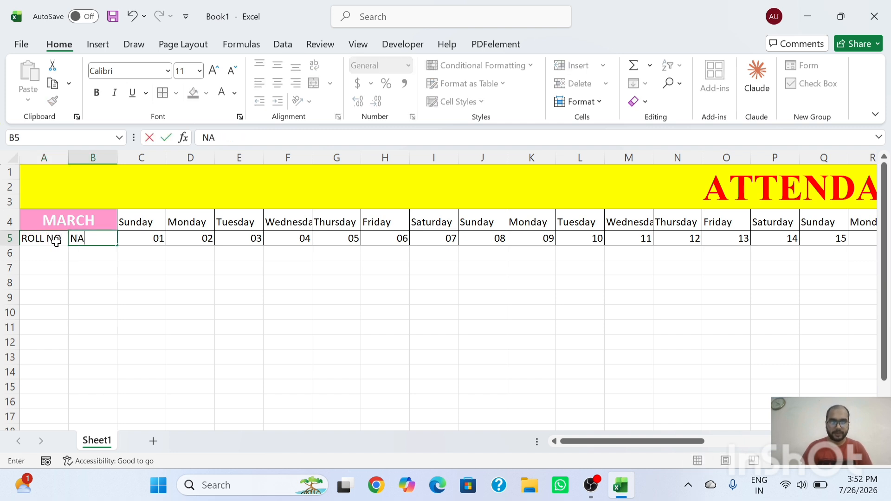
type("ME")
key("Tab")
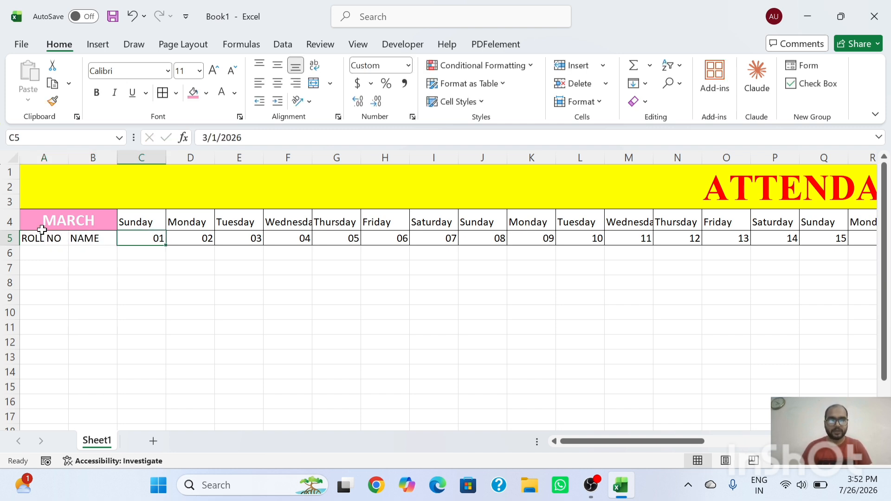
left_click_drag(48, 227, 106, 296)
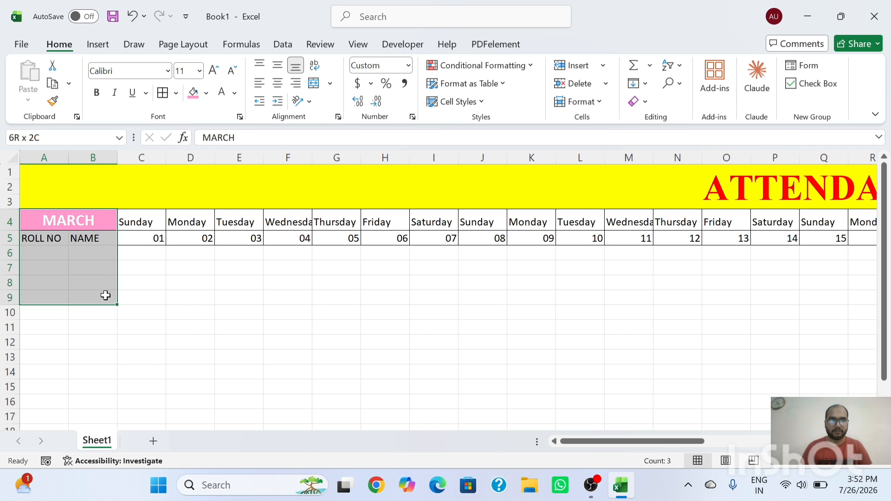
left_click(162, 92)
- Enter 101 as the first roll number in cell A6
left_click(46, 249)
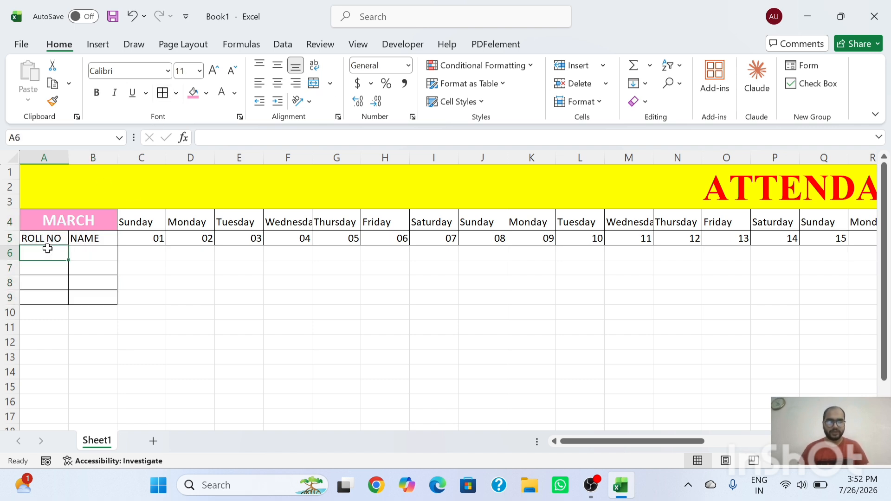
type("101")
key("Return")
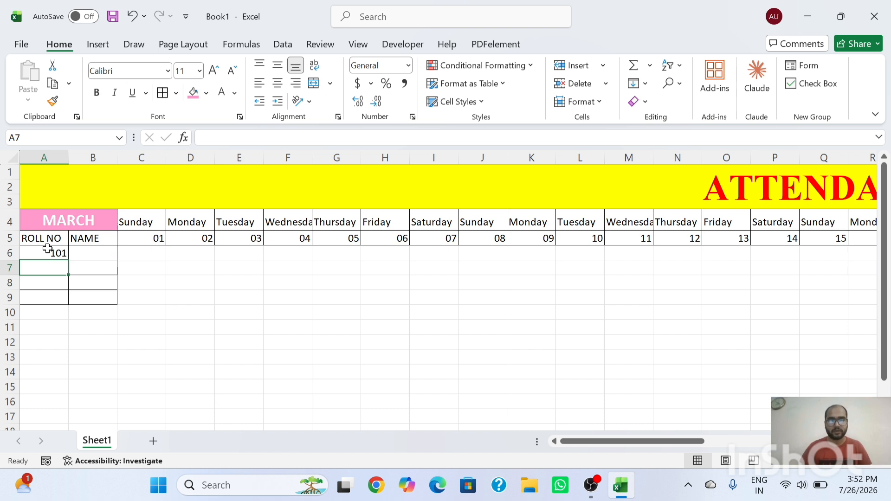
- Extend the roll number series from 101 in A6 down to 104 in A9
left_click(47, 250)
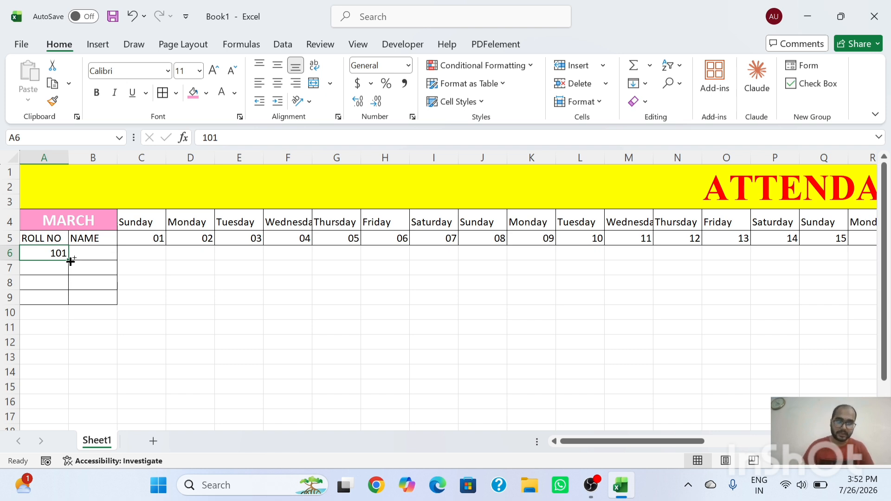
left_click_drag(70, 261, 71, 303)
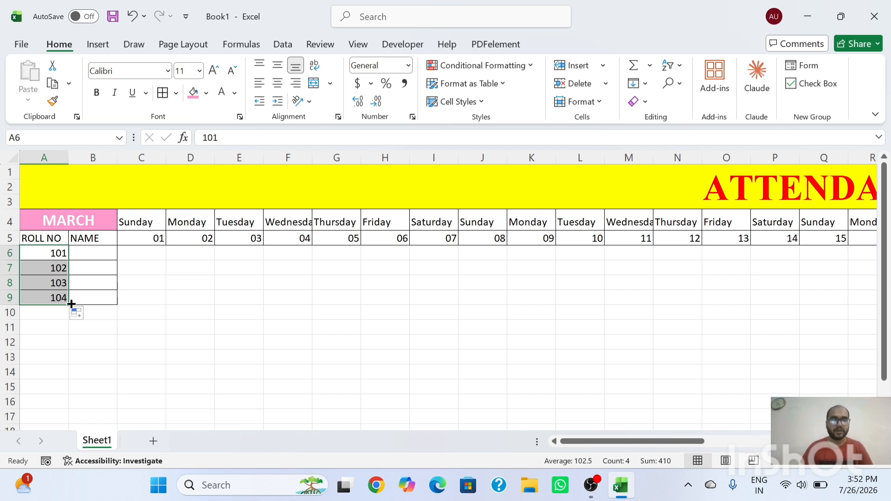
- Enter the four students' names in cells B6:B9 beside their roll numbers
left_click(88, 254)
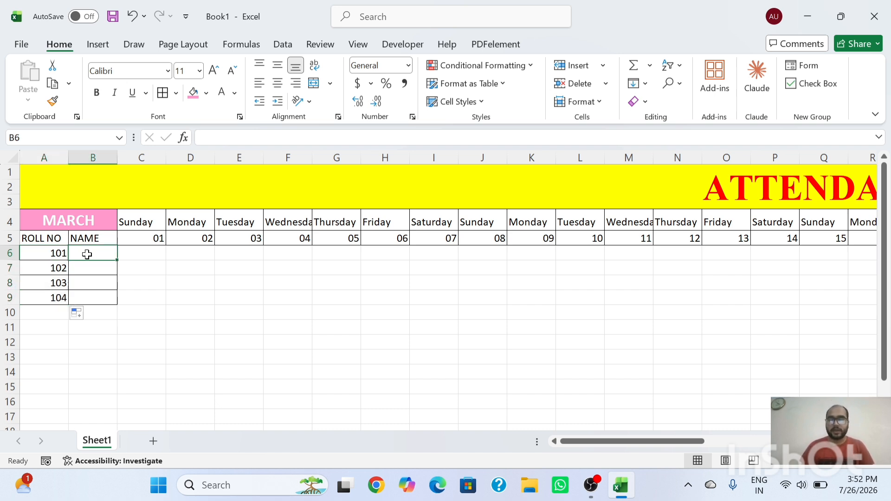
type("RA")
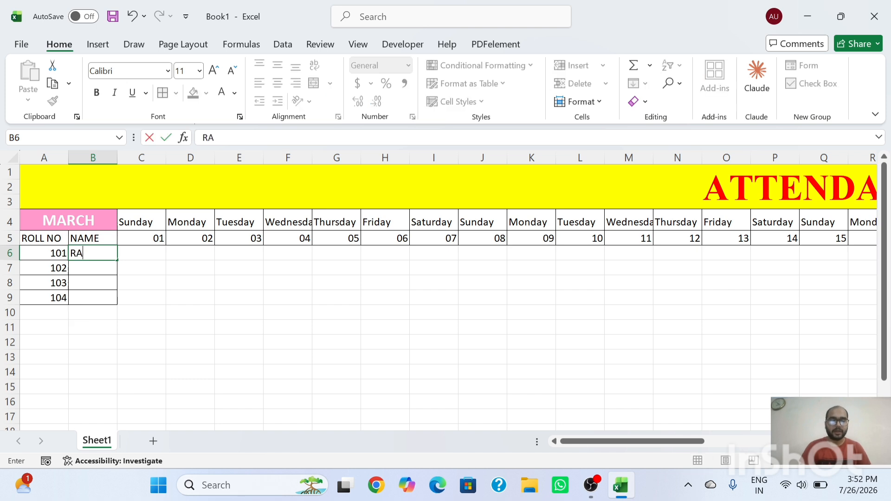
type("M")
key("Return")
type("SHYAM")
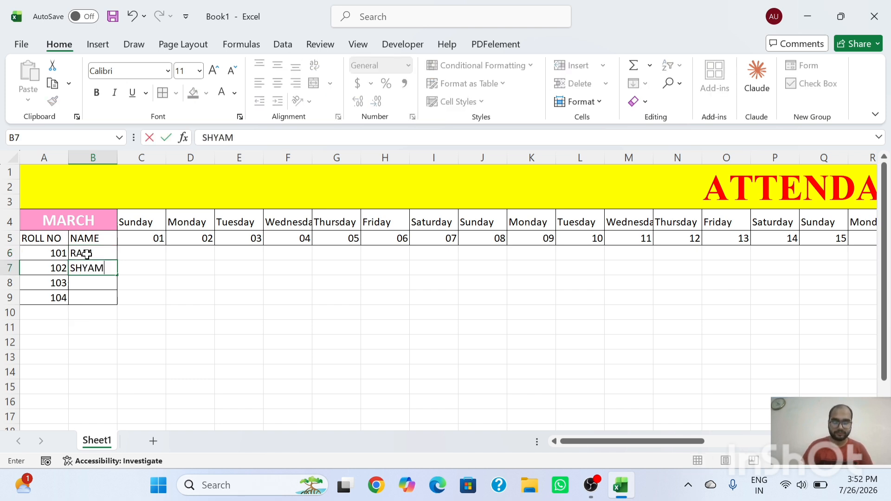
key("Return")
type("MOHAN")
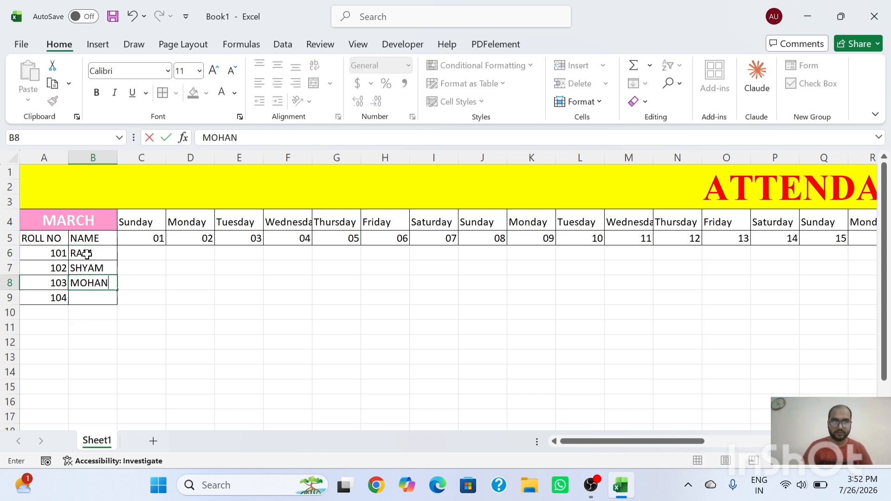
key("Return")
type("S")
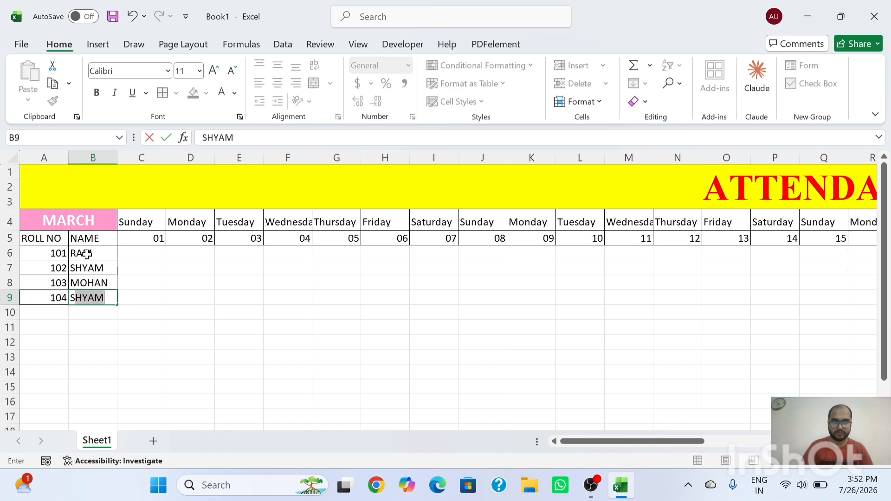
type("URA")
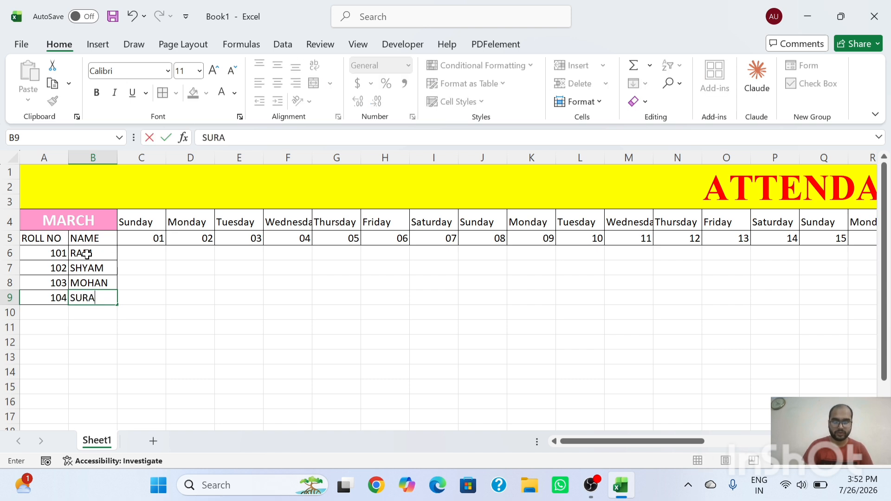
key("BackSpace")
key("BackSpace")
key("BackSpace")
key("BackSpace")
type("RAJU")
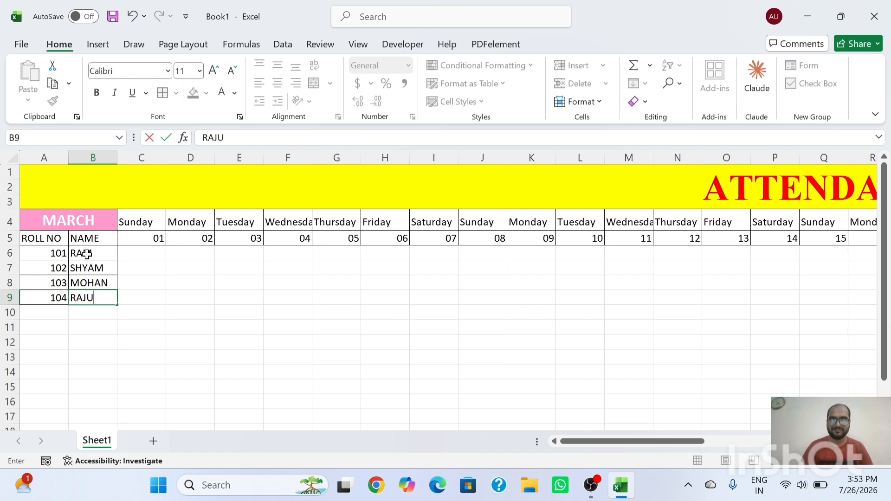
key("Return")
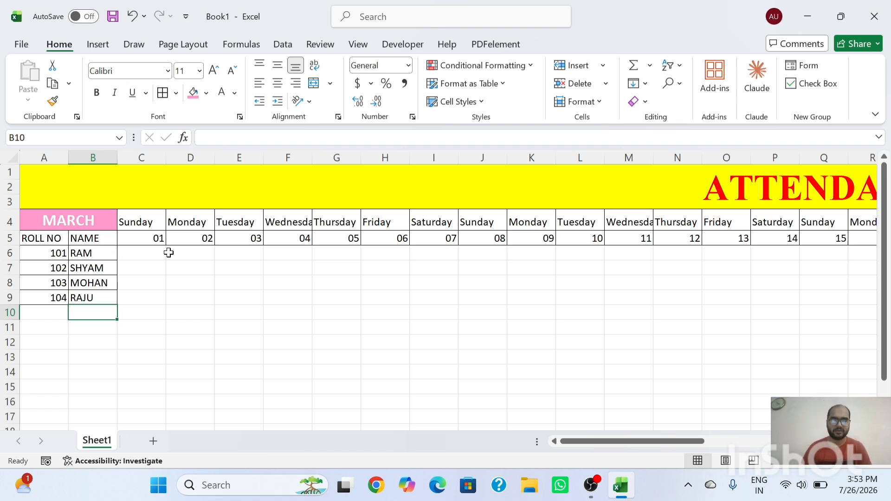
- Fill all empty attendance cells in C6:AG9 with P by replacing blanks through Find and Replace
left_click_drag(126, 252, 683, 293)
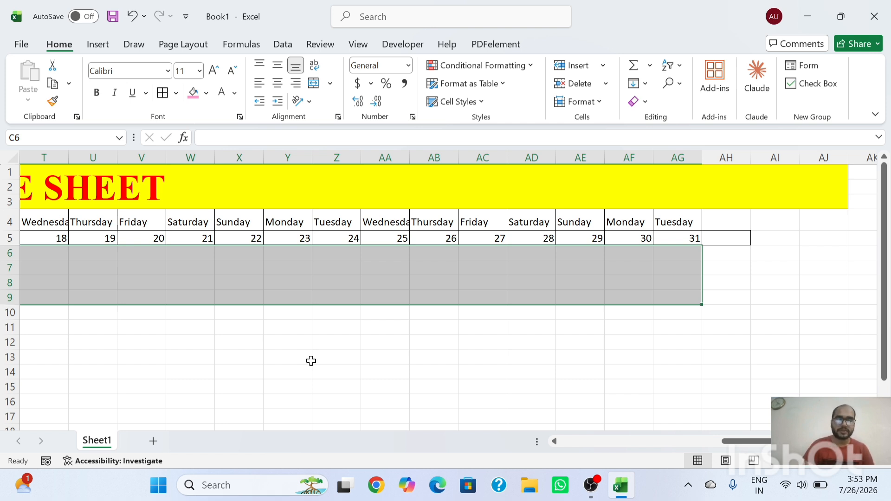
key("ctrl+h")
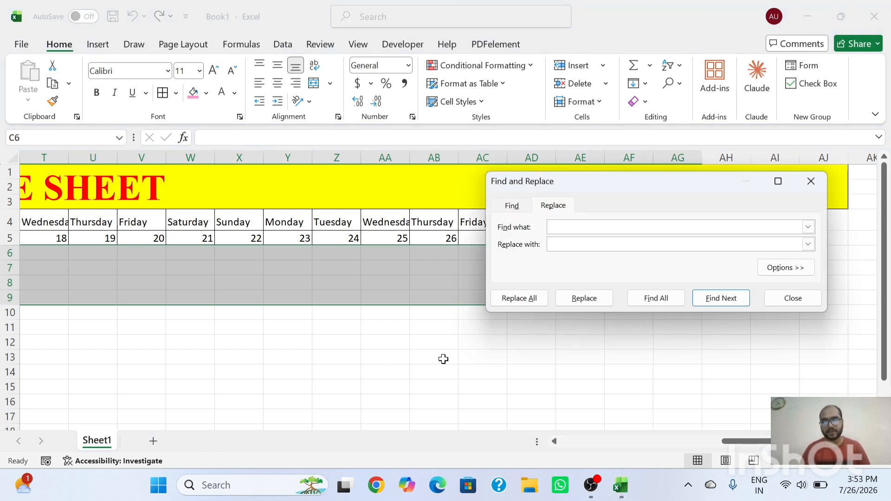
left_click_drag(620, 181, 408, 184)
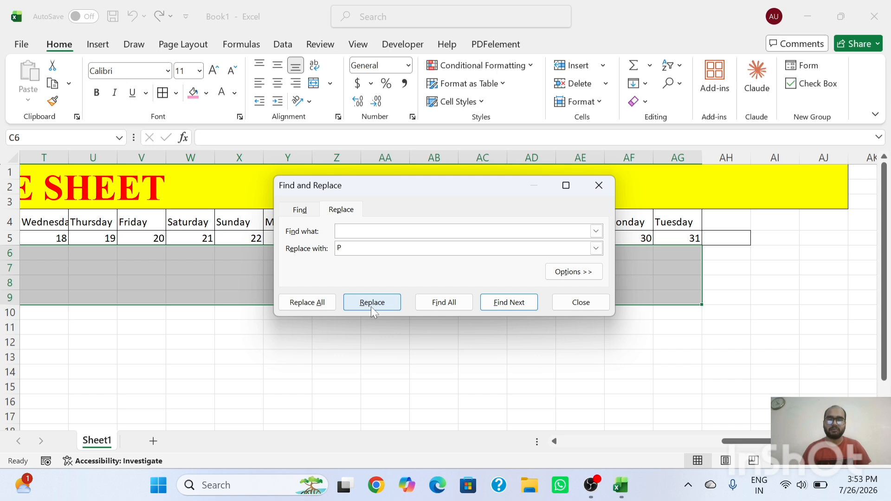
left_click(319, 305)
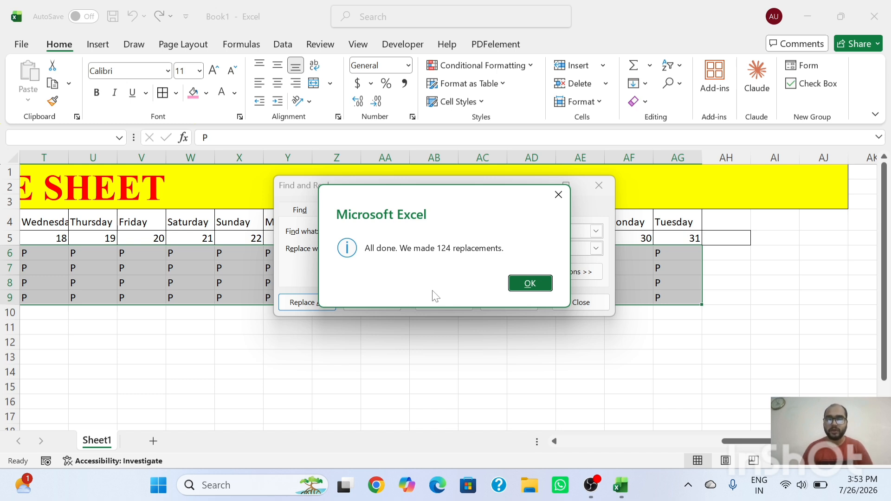
left_click(529, 283)
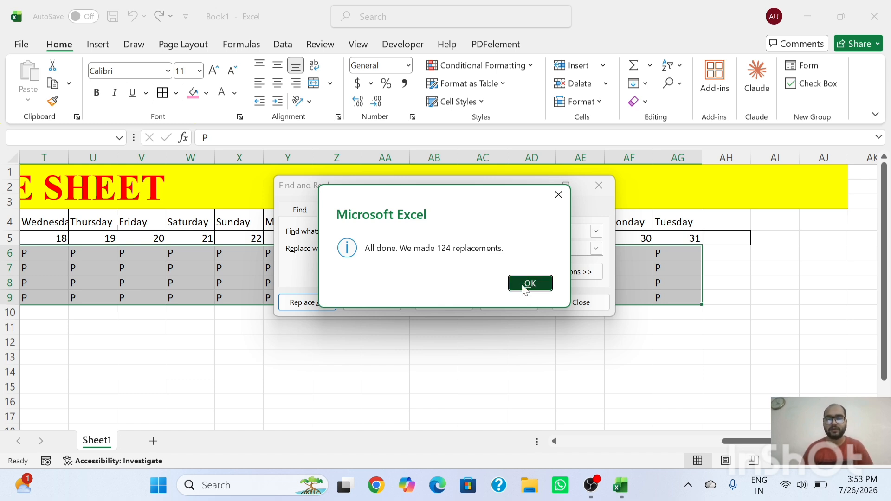
left_click(599, 185)
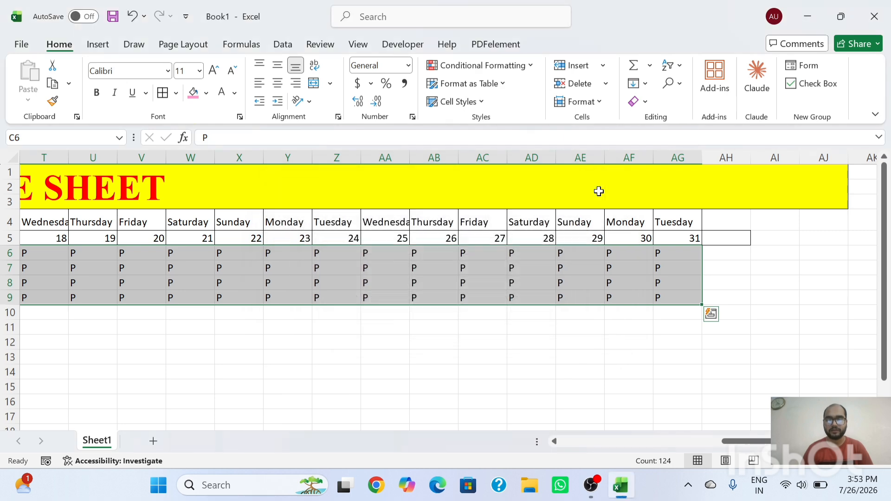
- Apply All Borders to the attendance cells C6:AG9
left_click(162, 92)
left_click(315, 287)
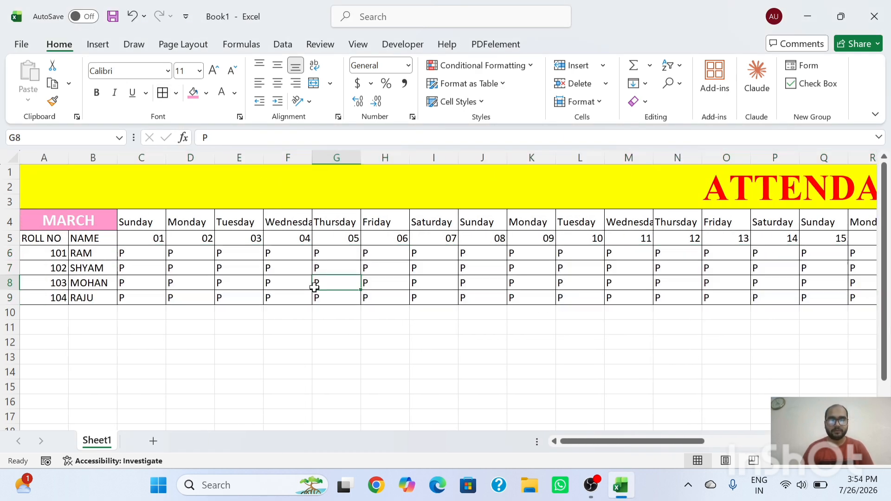
- Replace P with A in cells D6, E7, G8, H7, J6:K7, J8, N7, P7, Q8, R6, S6:U8, T9:U9, W8, Y8:Z8 and AB6:AC6
left_click(236, 263)
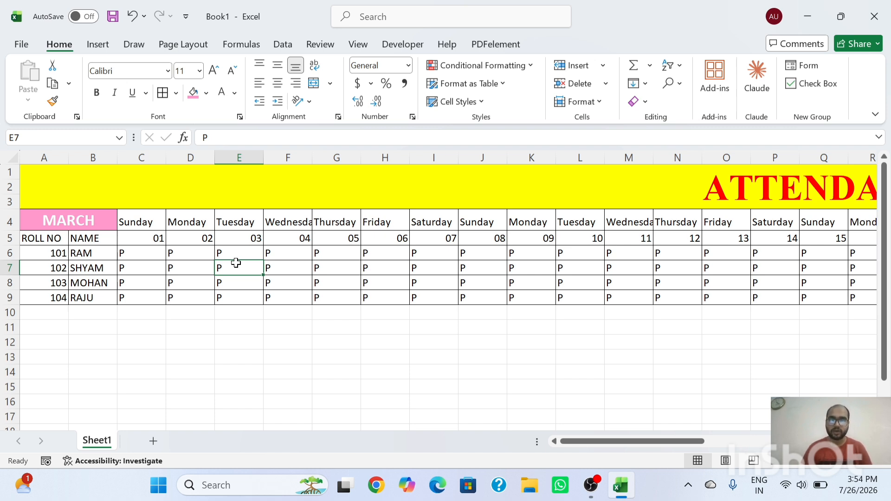
left_click(176, 259, "ctrl")
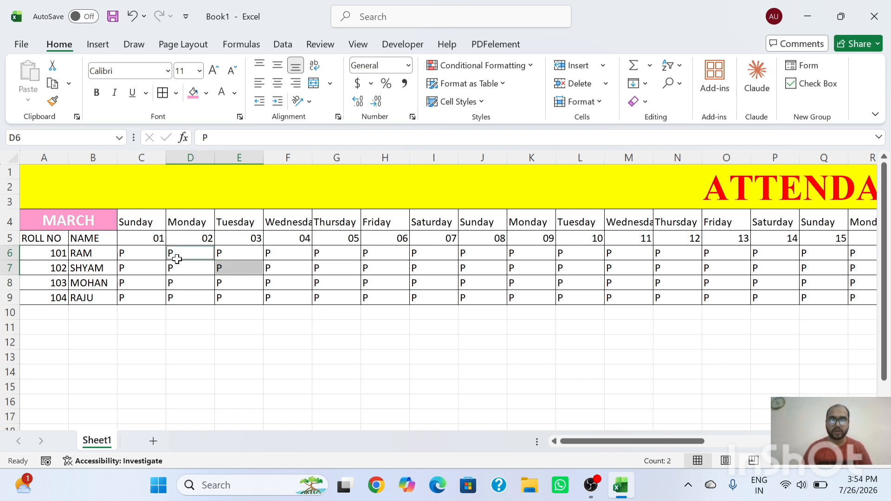
left_click(320, 289, "ctrl")
left_click(403, 262, "ctrl")
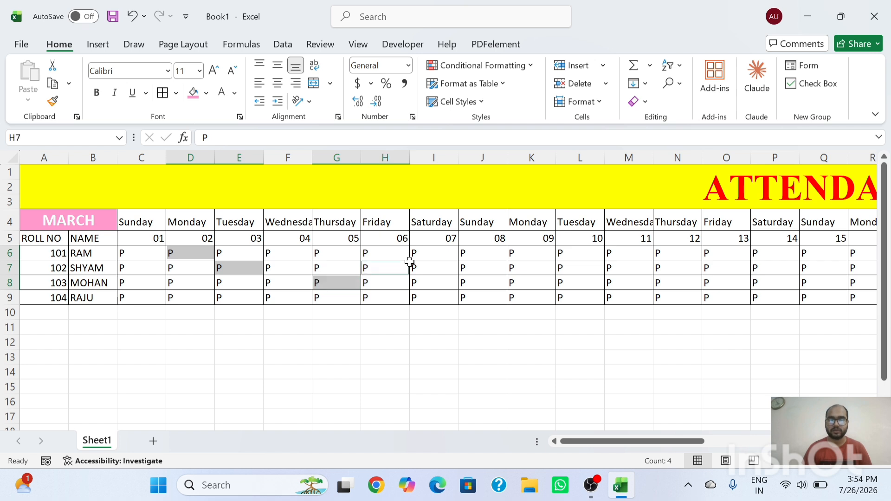
left_click(480, 256, "ctrl")
left_click_drag(481, 257, 519, 279)
left_click(522, 279, "ctrl")
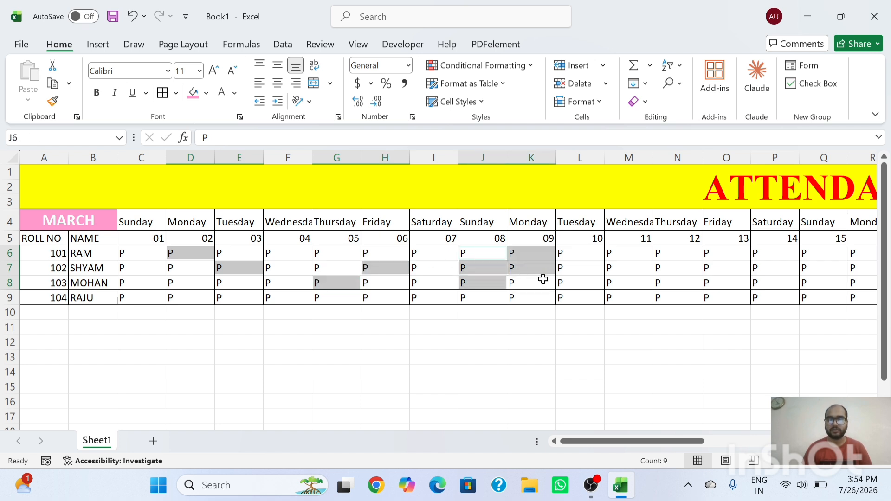
left_click(684, 263, "ctrl")
left_click(769, 273, "ctrl")
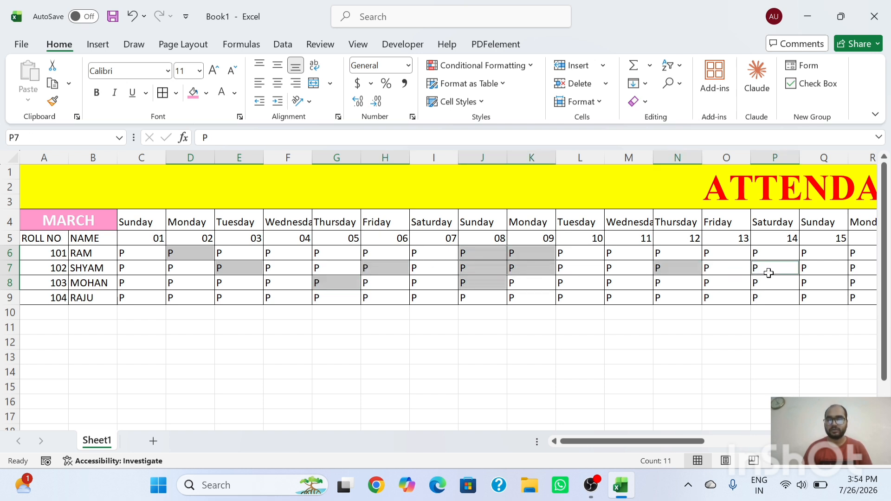
left_click(826, 278, "ctrl")
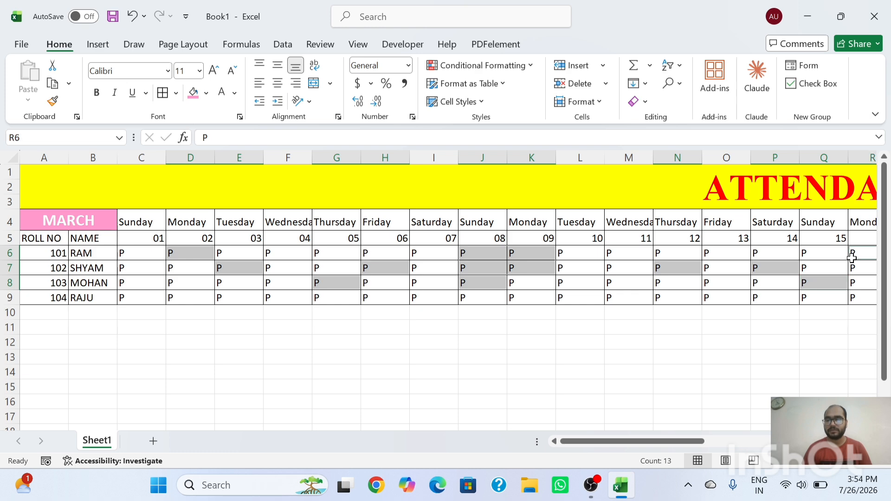
left_click(852, 257, "ctrl")
left_click_drag(633, 441, 715, 448)
left_click(689, 283, "ctrl")
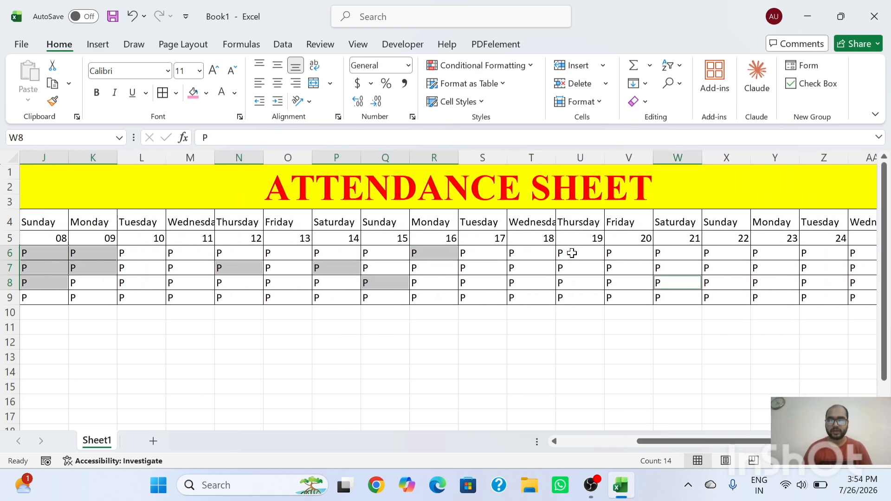
mouse_move(571, 254)
left_mouse_down()
mouse_move(467, 289)
mouse_move(501, 290)
left_mouse_up()
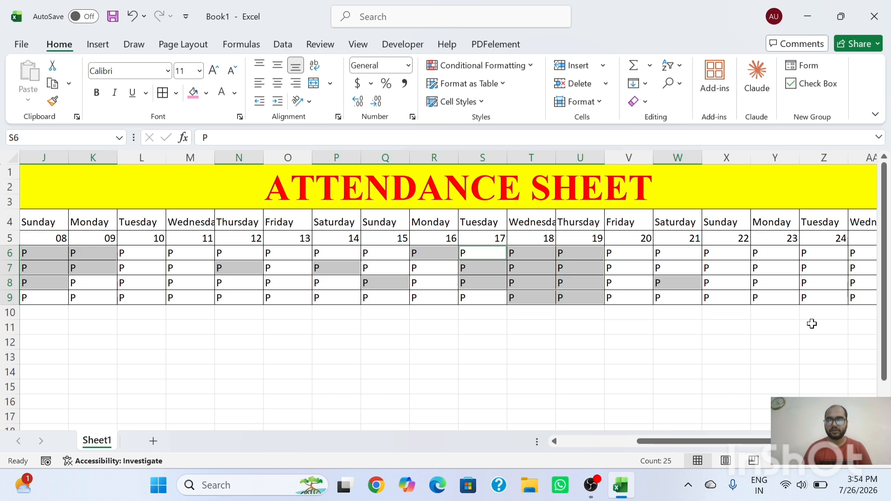
left_click_drag(746, 447, 823, 446)
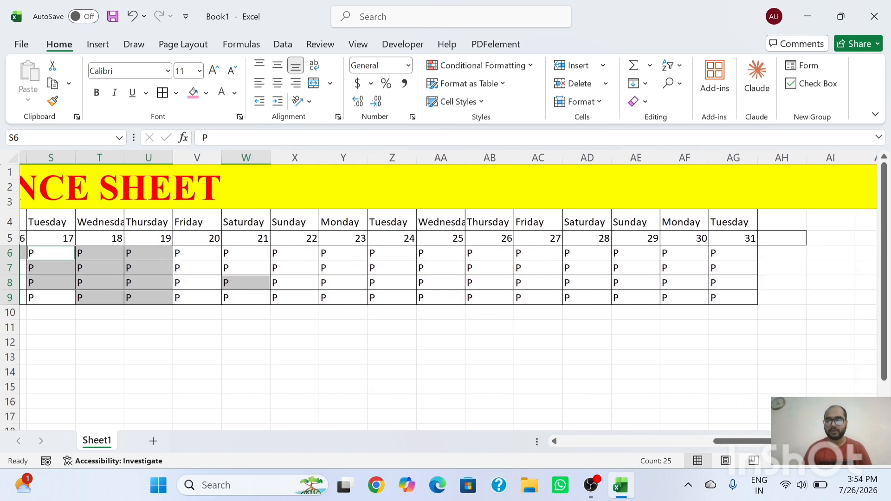
left_click(553, 258, "ctrl")
left_click(465, 255, "ctrl")
left_click(365, 277, "ctrl")
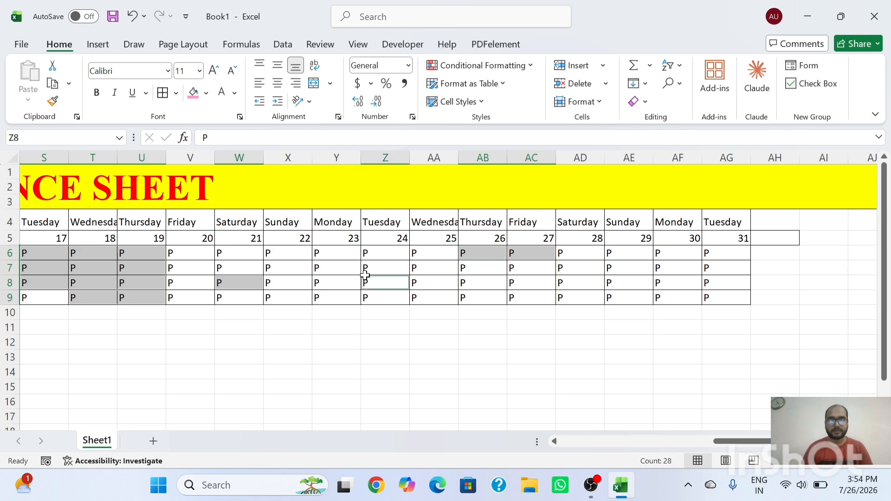
left_click(315, 281, "ctrl")
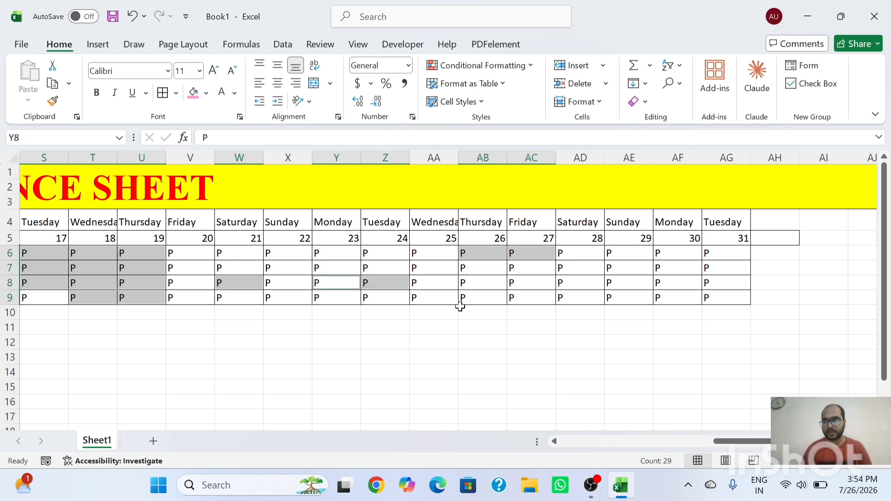
left_click_drag(739, 442, 546, 433)
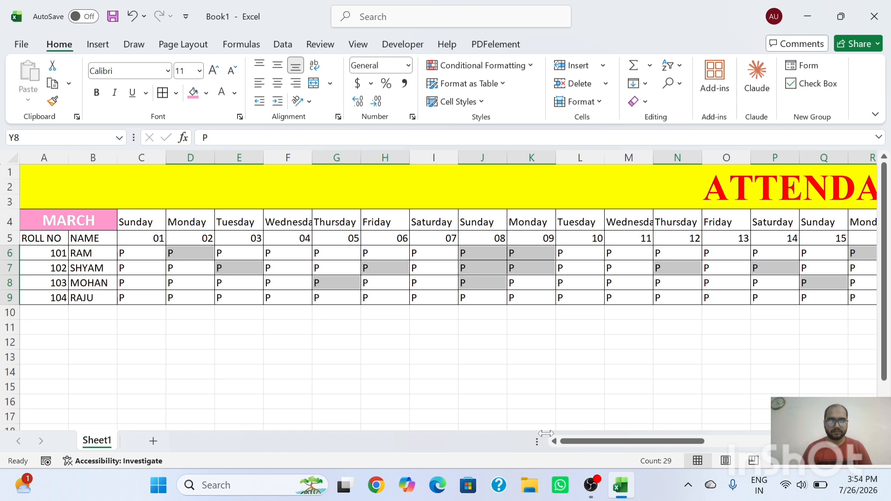
key("ctrl+h")
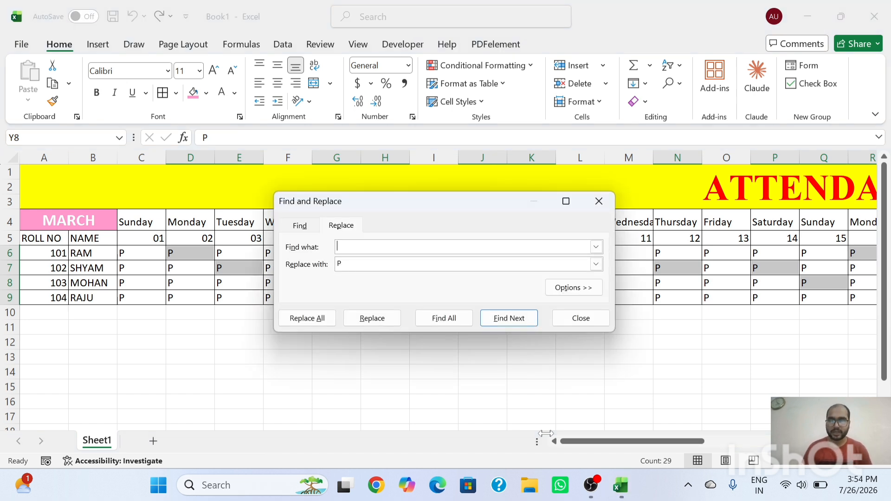
type("P")
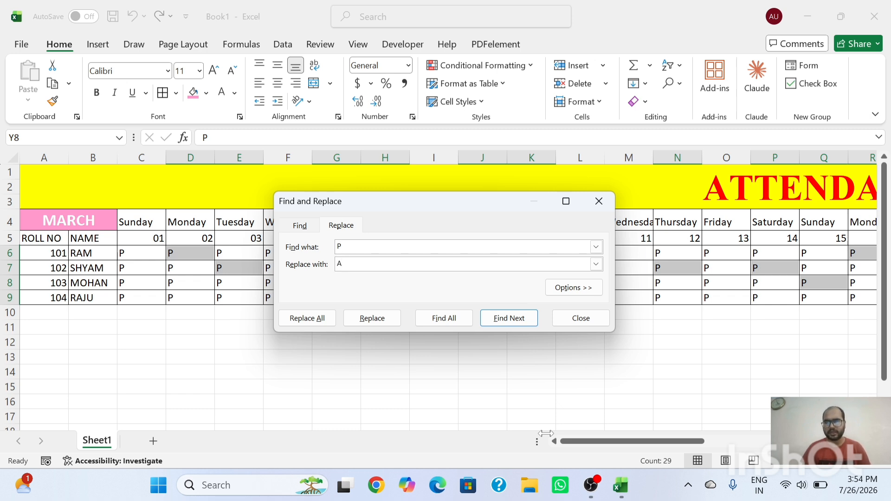
left_click(322, 326)
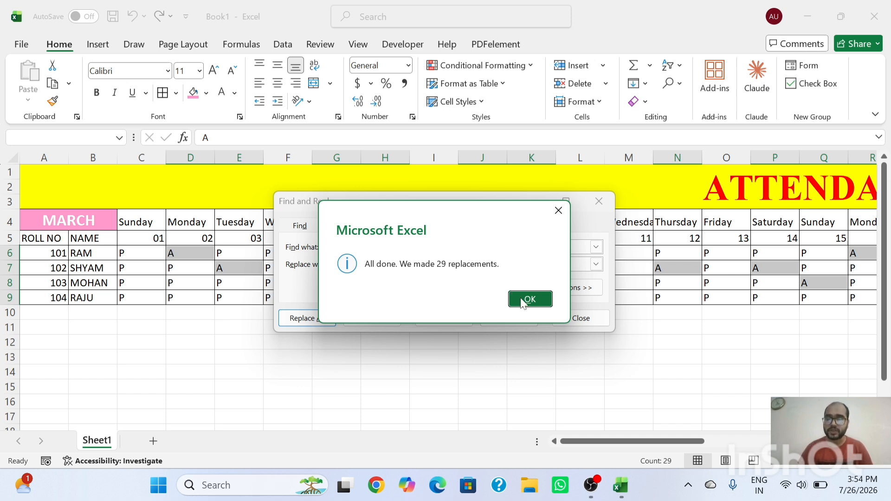
left_click(521, 300)
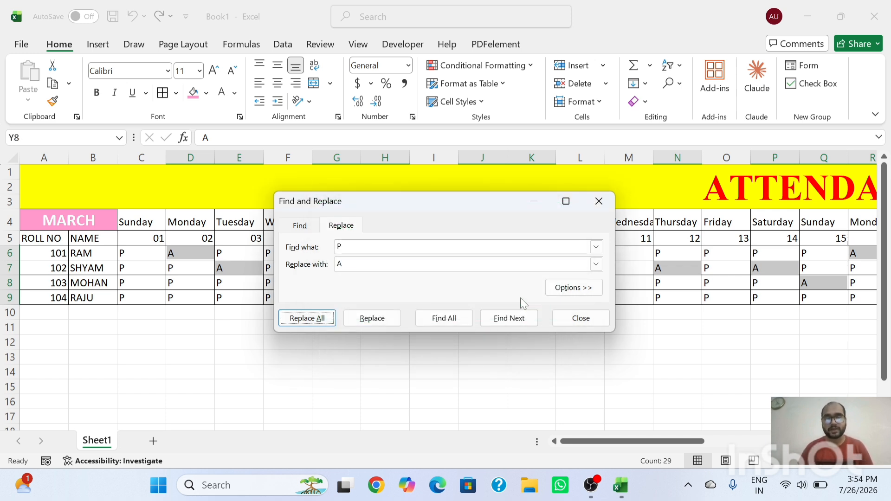
left_click(599, 201)
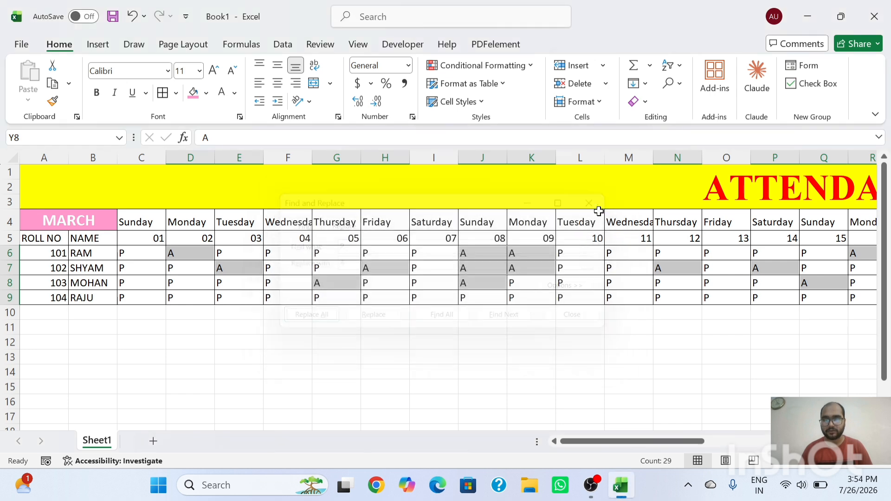
left_click(390, 293)
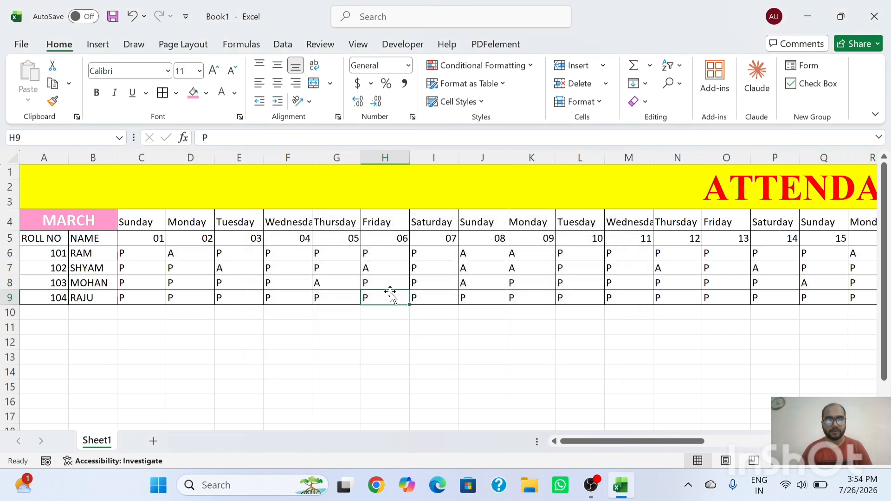
left_click(142, 253)
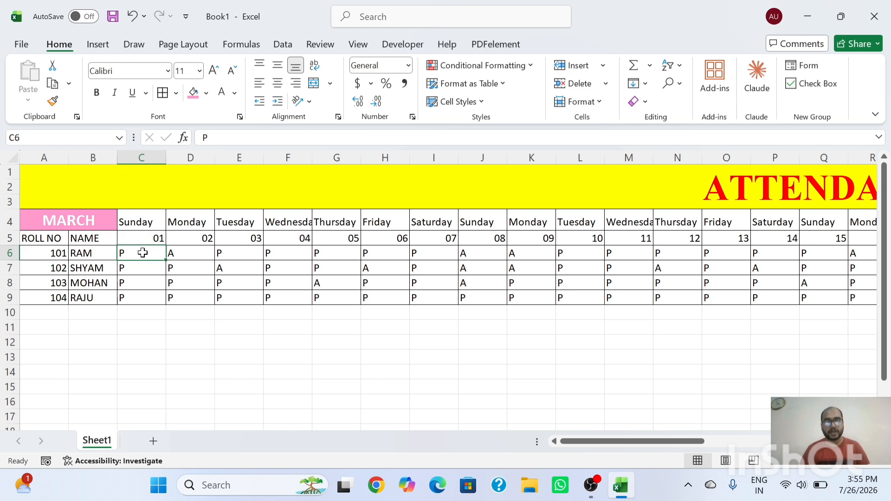
left_click_drag(143, 253, 143, 292)
scroll(144, 288, "up", 3, "ctrl")
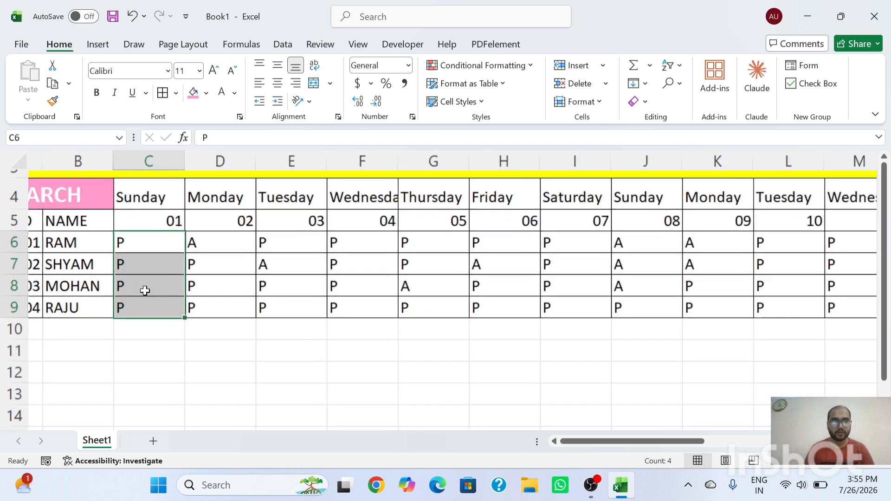
scroll(144, 291, "up", 2, "ctrl")
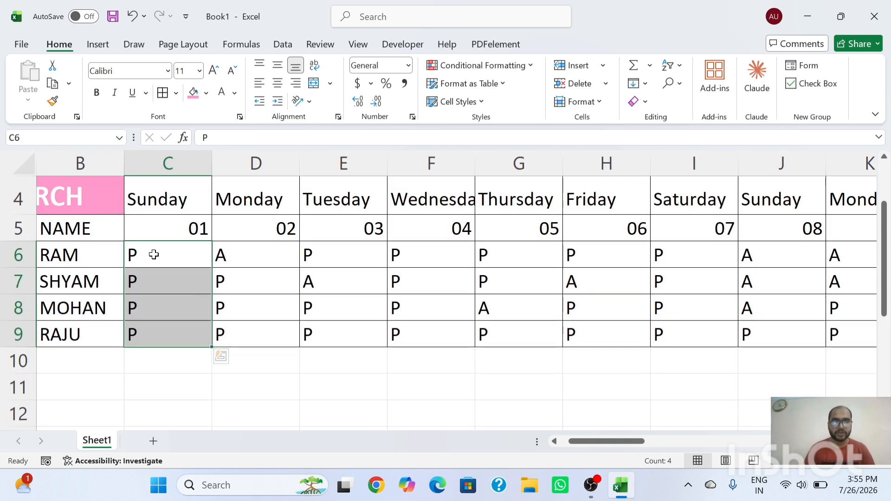
left_click_drag(154, 254, 159, 332)
left_click(163, 200)
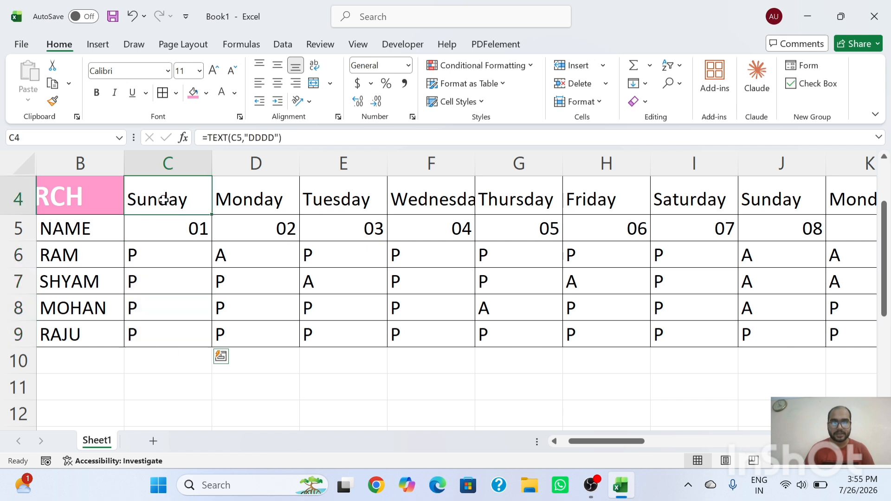
left_click_drag(164, 200, 161, 329)
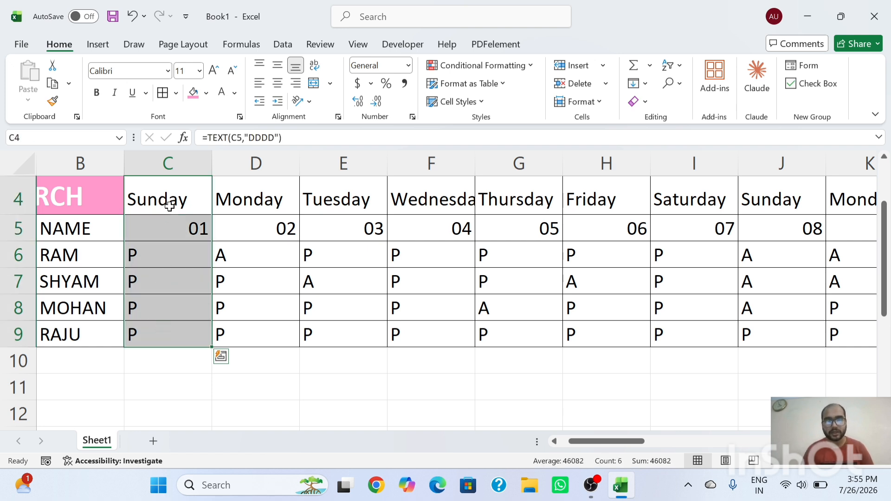
left_click_drag(170, 206, 178, 329)
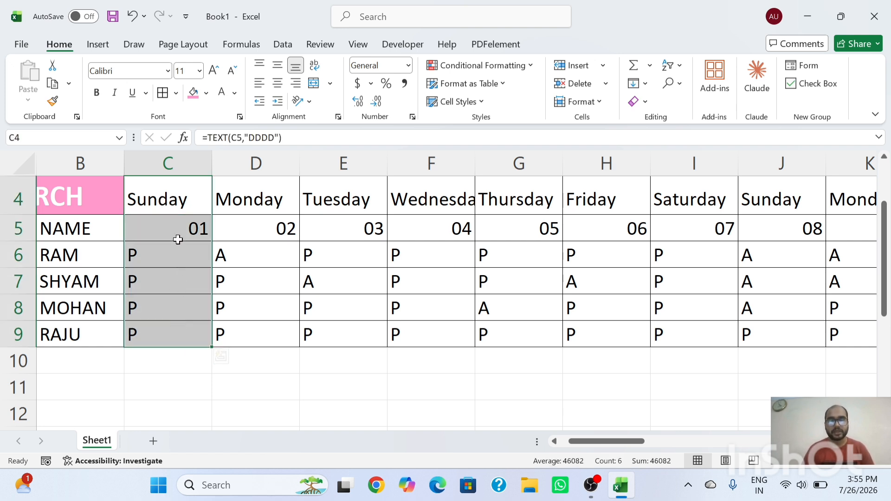
left_click_drag(179, 240, 177, 330)
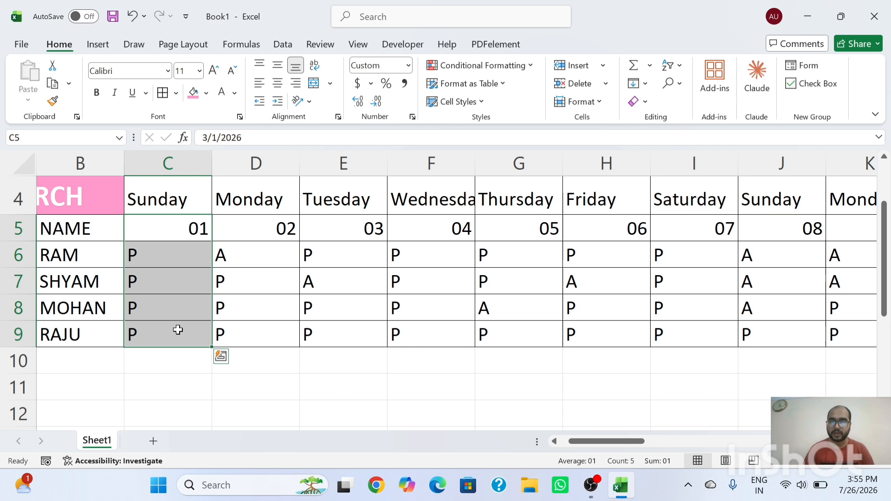
- Merge and center the attendance cells C6:C9 under Sunday 01, keeping only the first value
left_click(173, 250)
left_click_drag(174, 251, 175, 326)
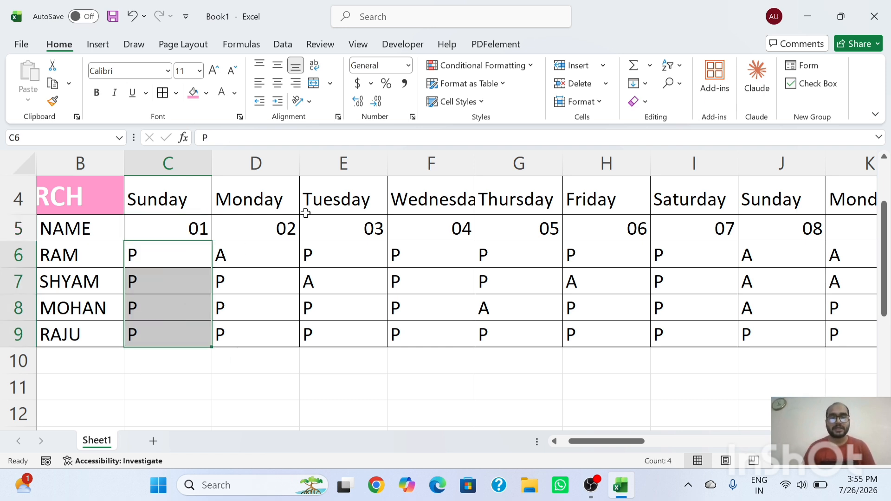
key("alt")
key("h")
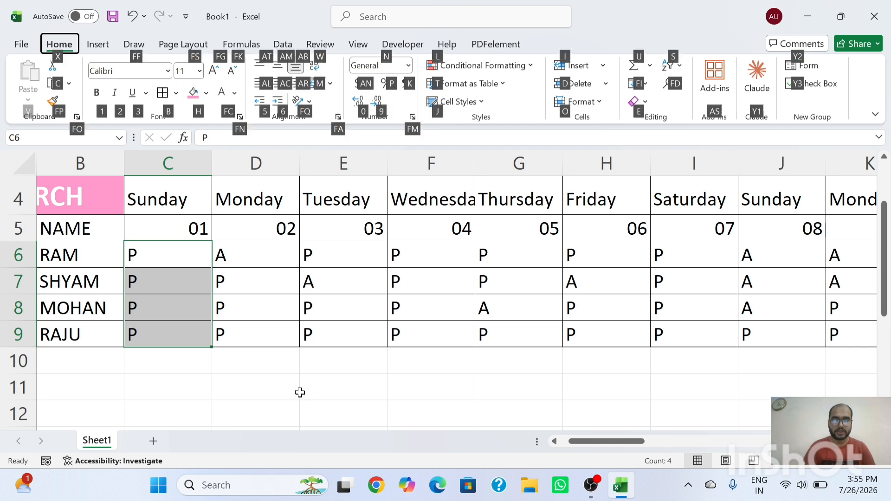
key("m")
key("c")
key("Return")
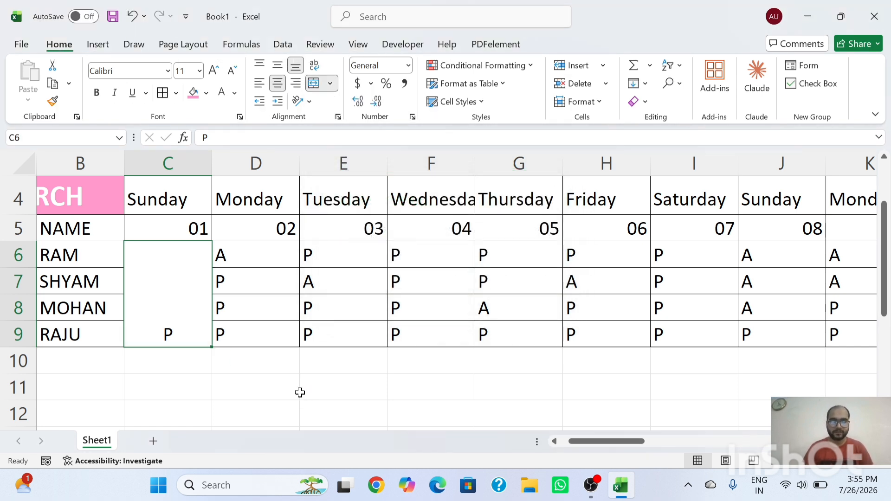
- Replace the mark in the merged cell C6:C9 with the text SUNDAY
type("SUND")
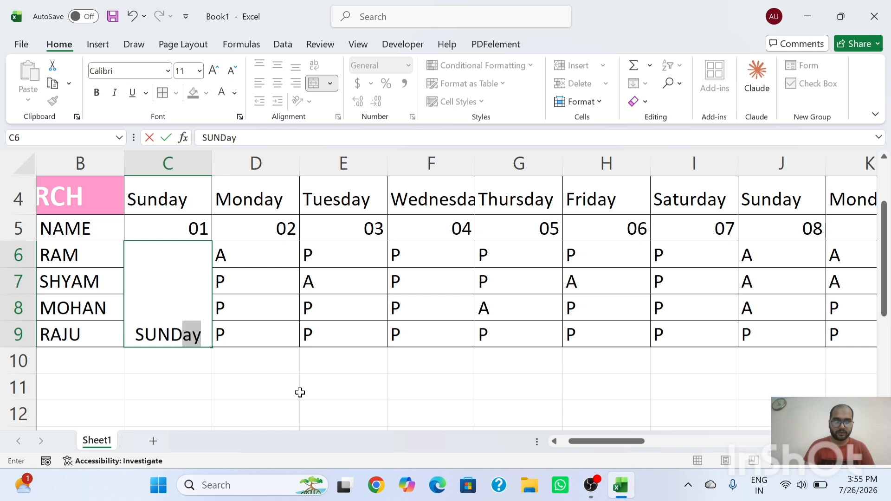
type("AY")
key("Return")
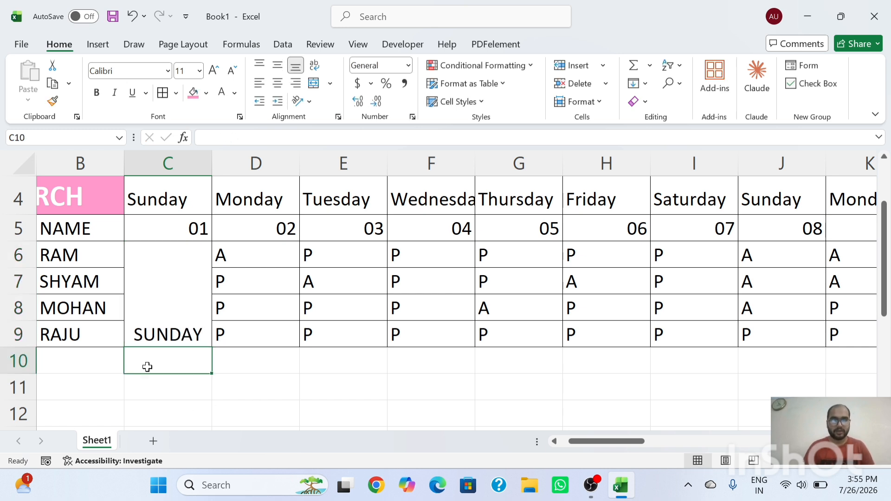
- Format the merged SUNDAY cell C6:C9 with wrapped text, Angle Clockwise orientation and middle alignment
left_click(171, 298)
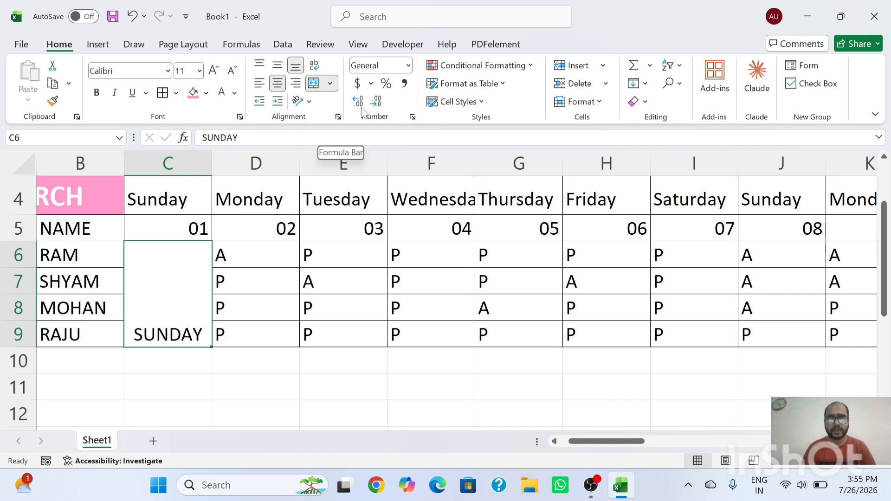
left_click(312, 68)
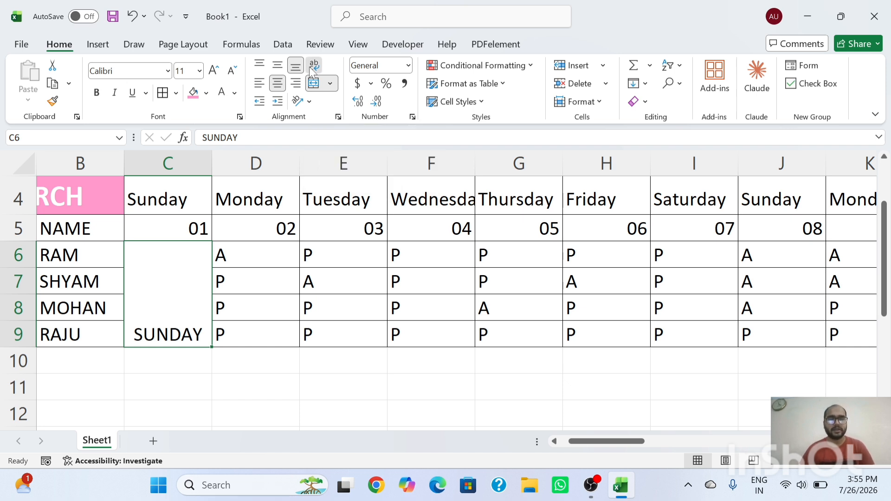
left_click(307, 102)
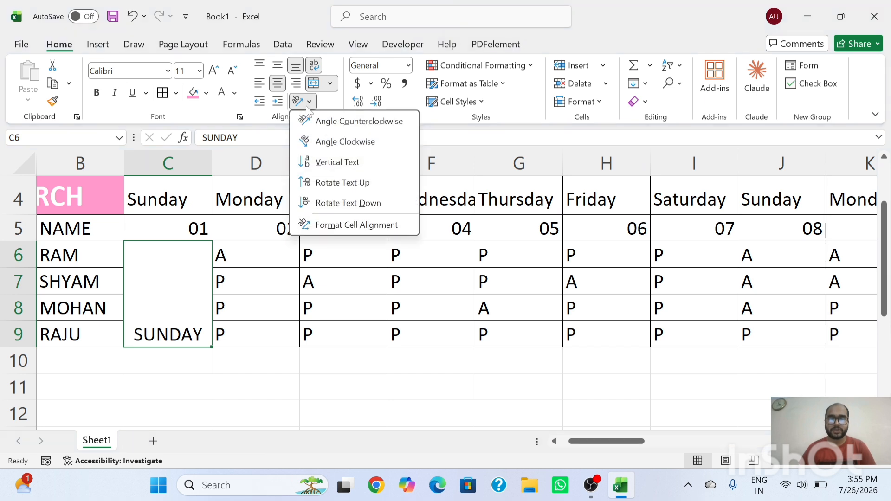
left_click(326, 143)
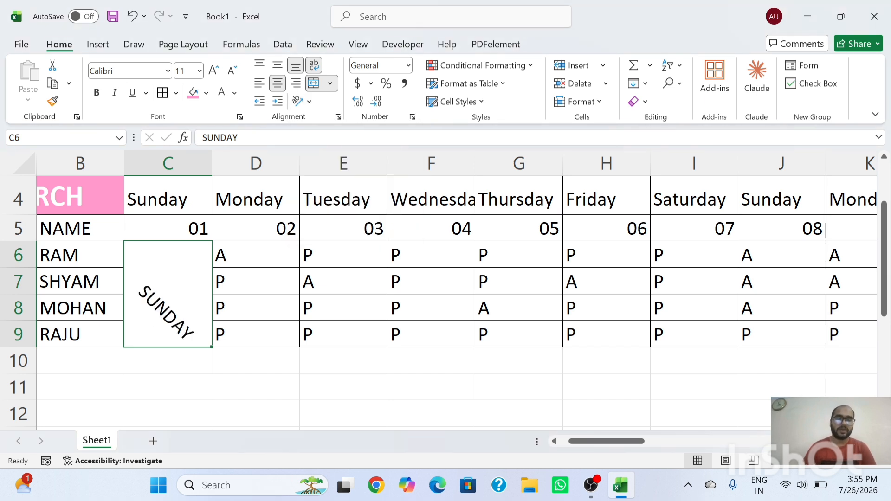
left_click(310, 103)
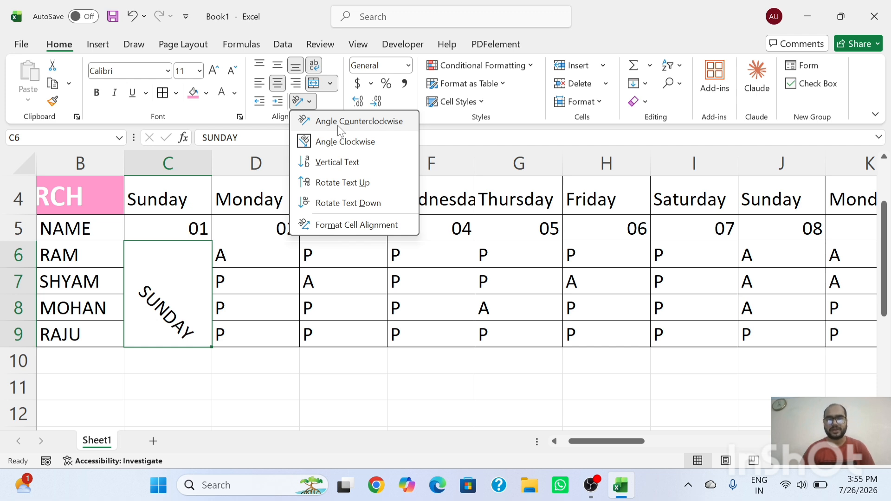
left_click(204, 239)
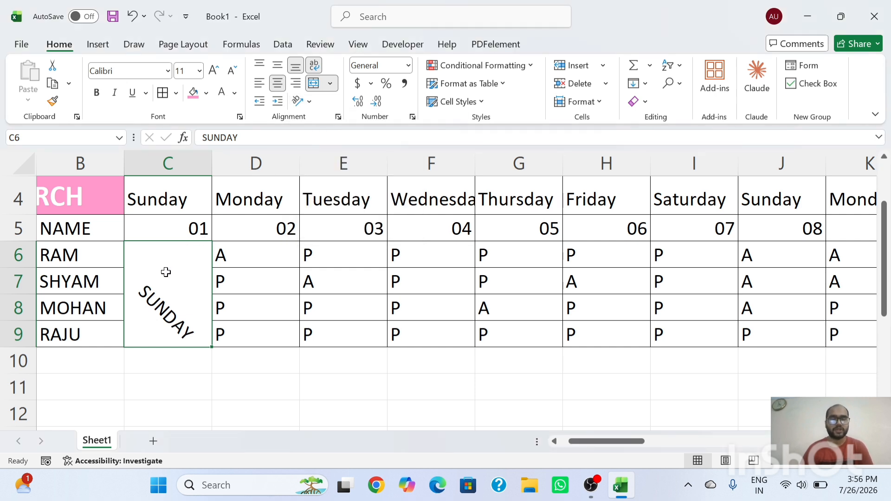
left_click(276, 70)
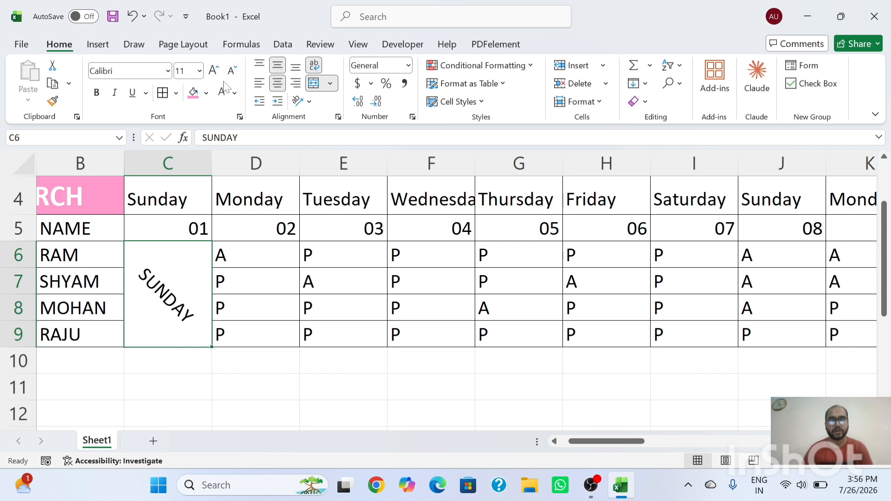
- Style the merged SUNDAY cell C6:C9 with a dark blue fill and bold white text
left_click(207, 94)
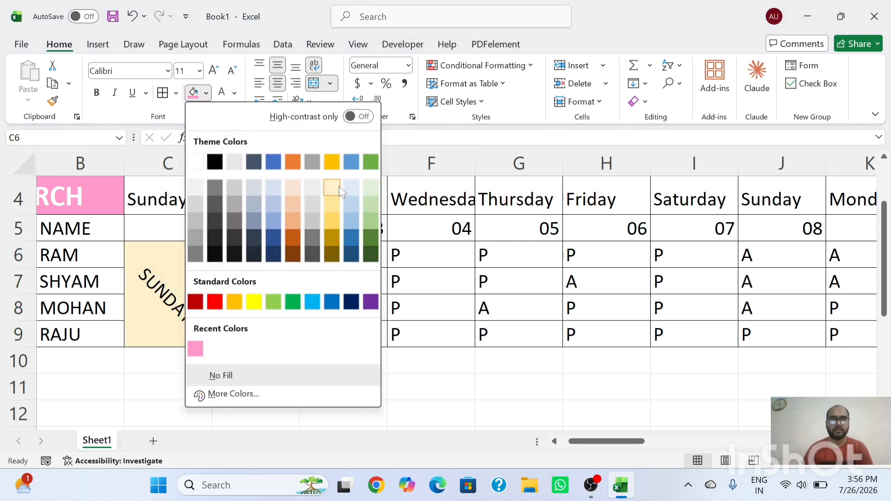
left_click(273, 233)
left_click(221, 93)
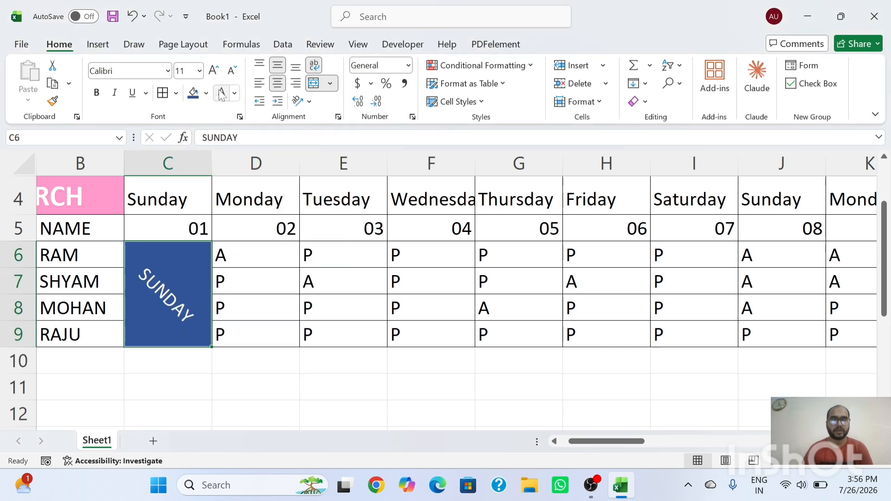
left_click(96, 94)
- Copy the formatted SUNDAY block from C6:C9 onto J6:J9 under Sunday 08
scroll(303, 260, "down", 5)
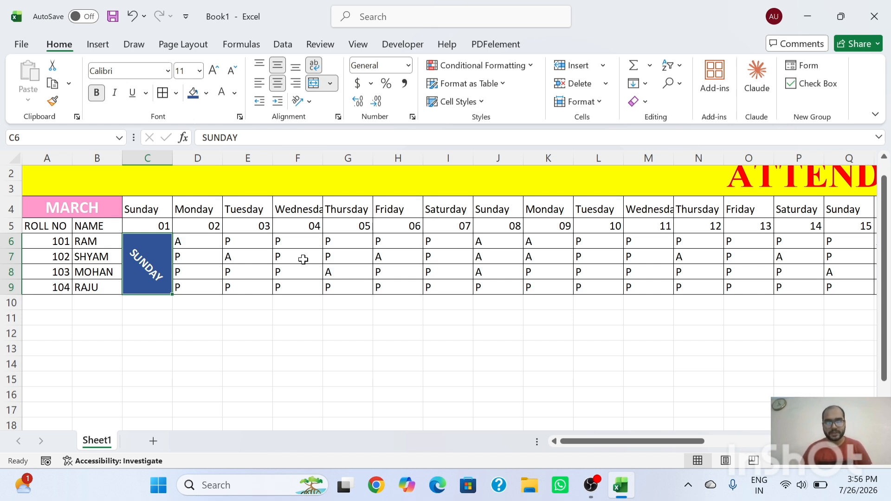
key("ctrl+c")
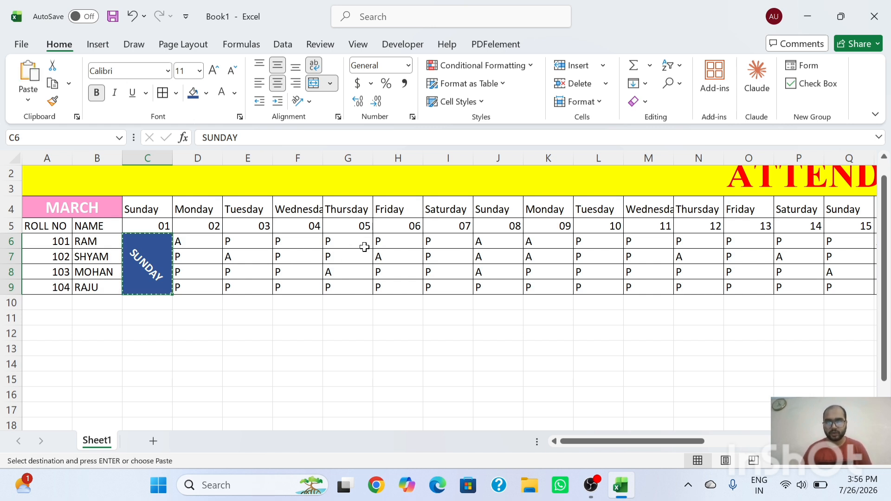
left_click(483, 242)
key("shift+Down")
key("shift+Down")
key("shift+Down")
key("ctrl+v")
- Paste the copied SUNDAY block at Q6, X6 and AE6 under the Sundays dated 15, 22 and 29
scroll(481, 241, "right", 3)
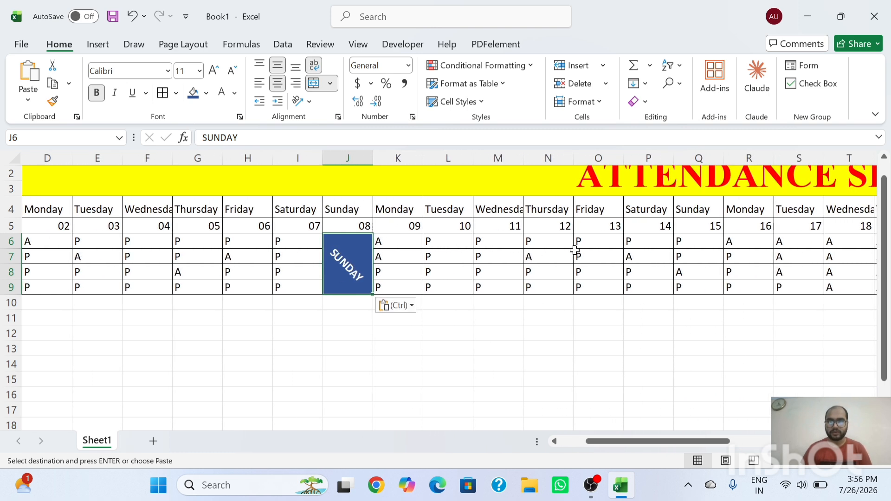
left_click(691, 241)
key("ctrl+v")
scroll(691, 242, "right", 5)
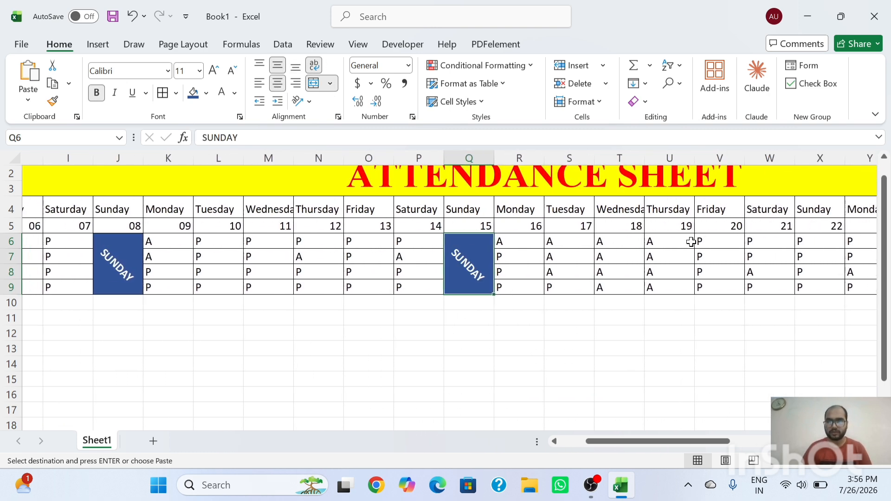
left_click(788, 240)
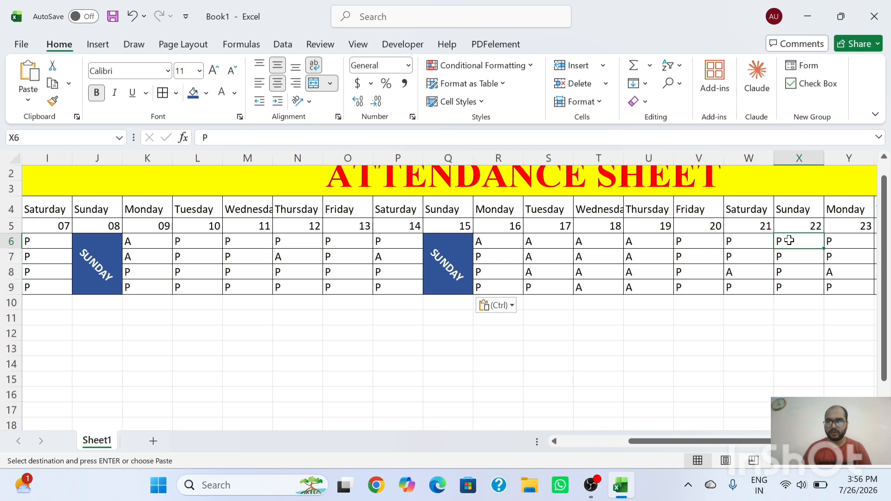
key("ctrl+v")
scroll(789, 240, "right", 6)
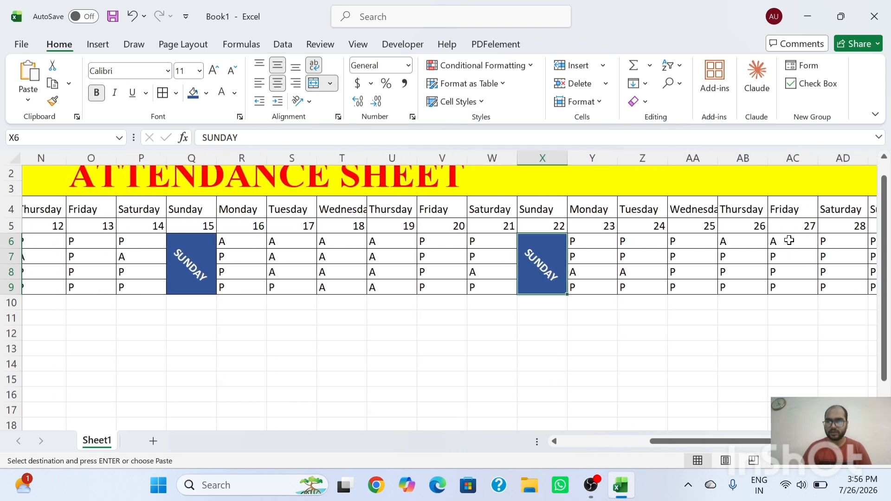
left_click(762, 241)
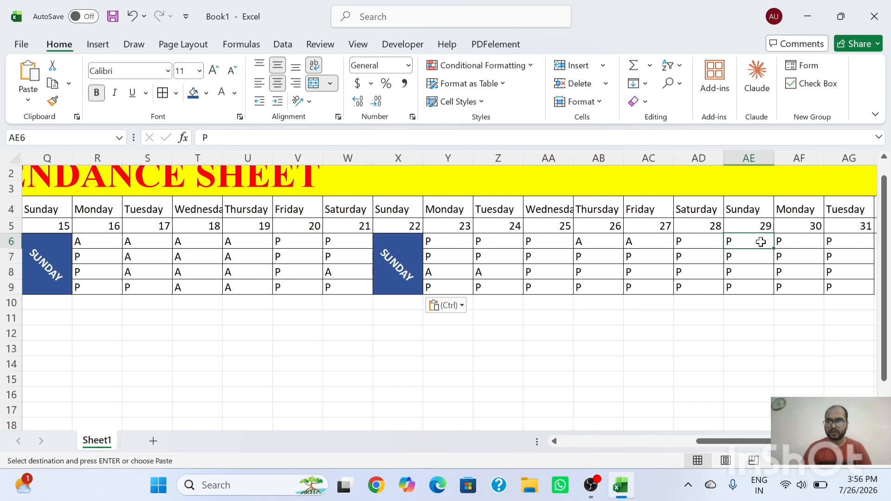
key("ctrl+v")
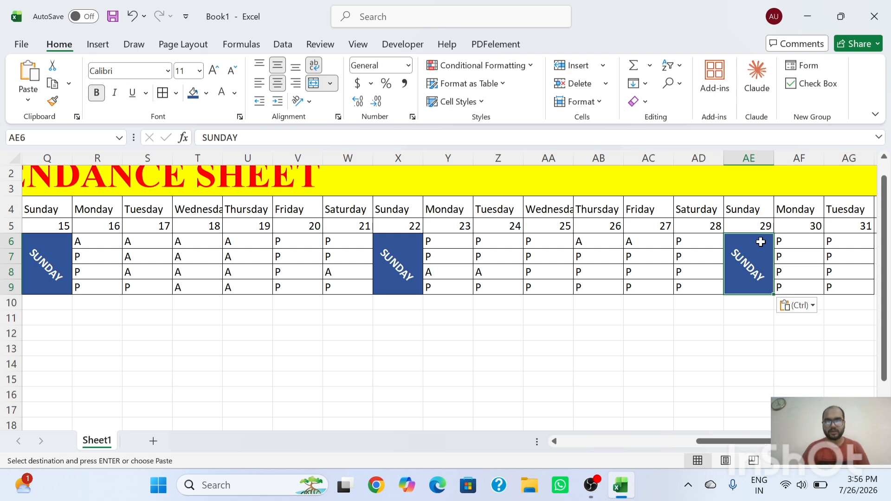
- End copy mode and review the SUNDAY blocks across all date columns of the attendance sheet
scroll(761, 242, "left", 10)
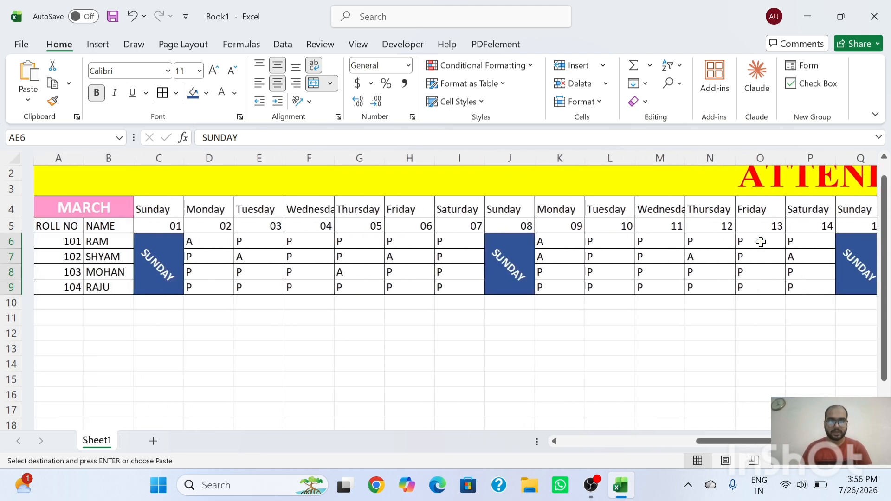
scroll(761, 242, "right", 14)
key("Escape")
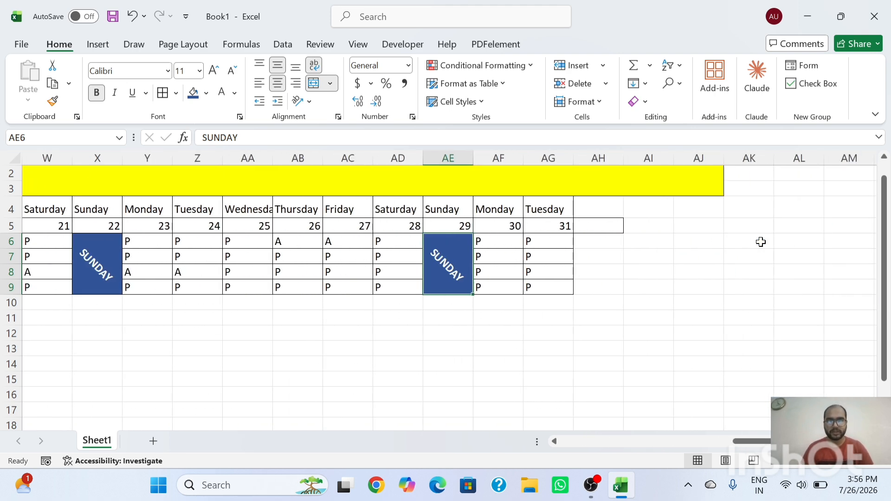
scroll(761, 242, "right", 2)
scroll(761, 242, "left", 8)
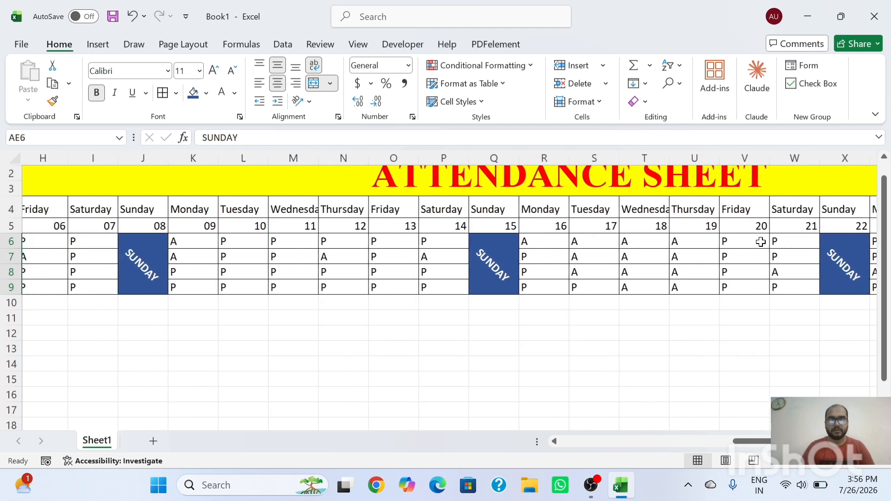
scroll(761, 242, "left", 6)
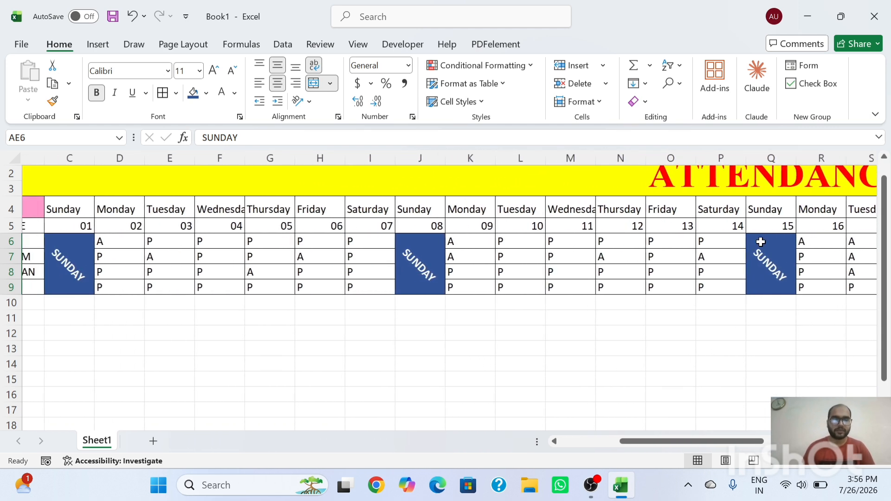
scroll(761, 242, "left", 2)
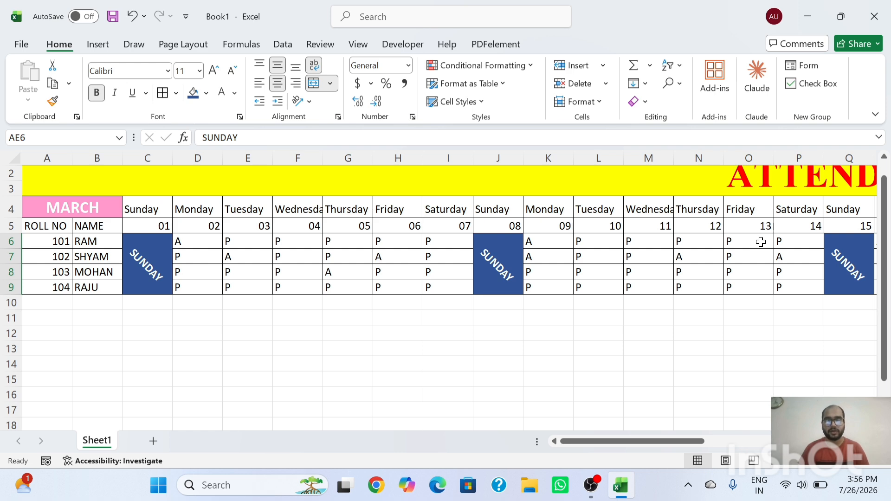
scroll(761, 242, "right", 12)
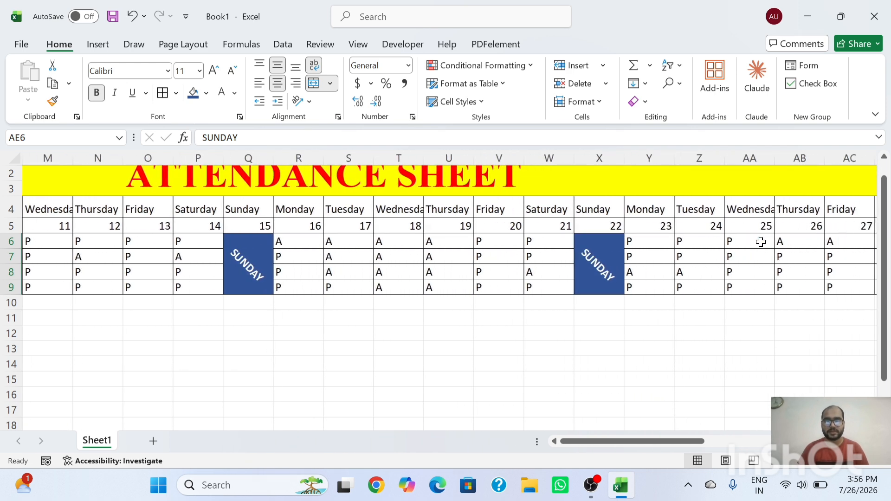
- Merge and center AH4:AH5 after the last date column and enter the two-line heading TOTAL PRESENT
scroll(761, 242, "right", 10)
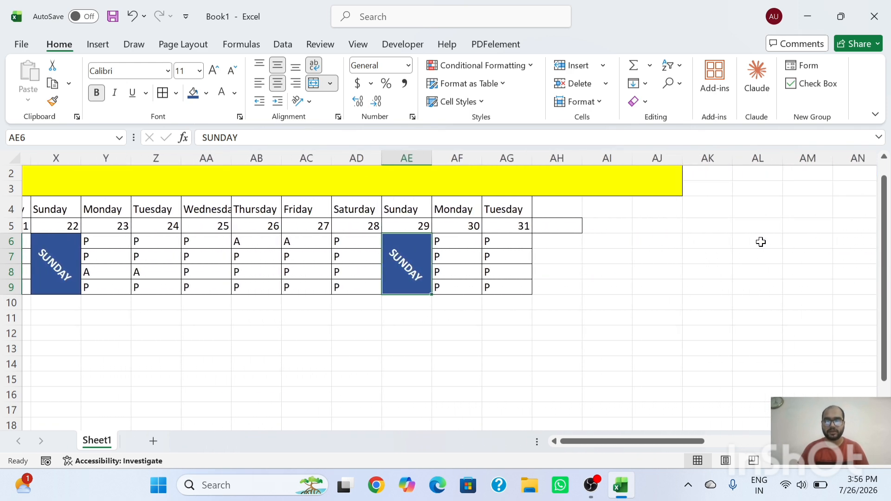
left_click_drag(568, 208, 567, 225)
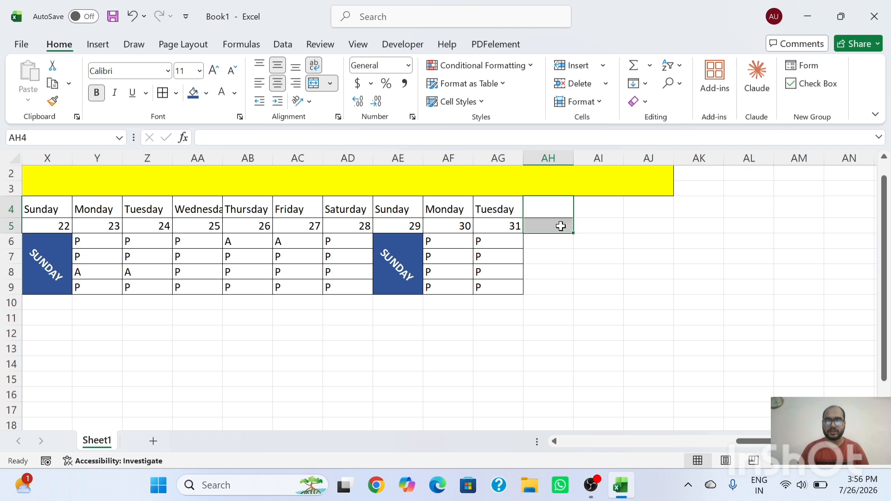
left_click(314, 84)
type("TOTAL")
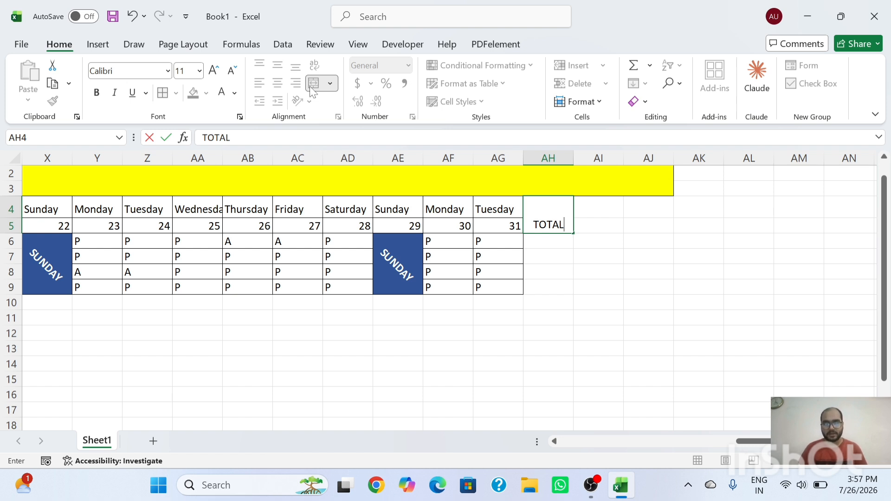
key("alt+Return")
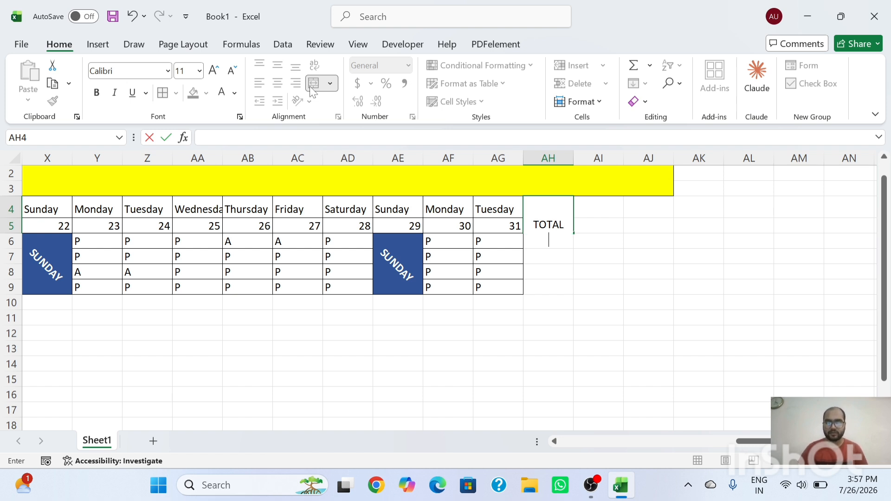
type("PRESENT")
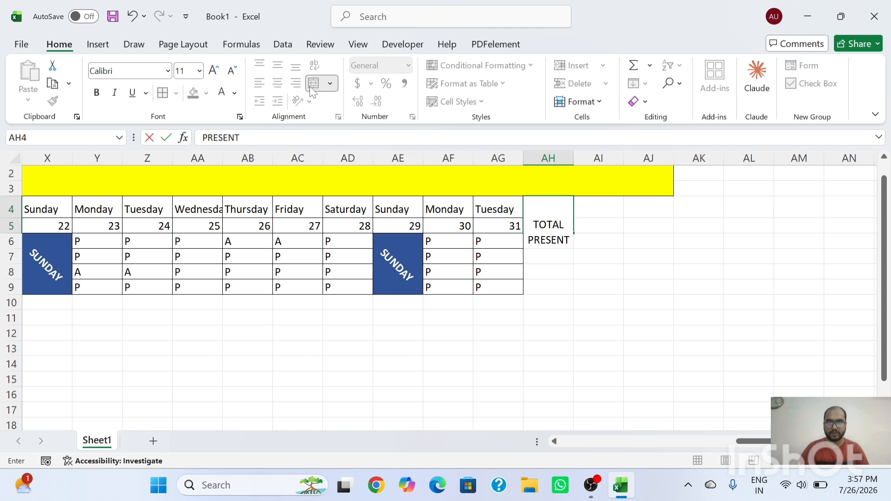
key("Tab")
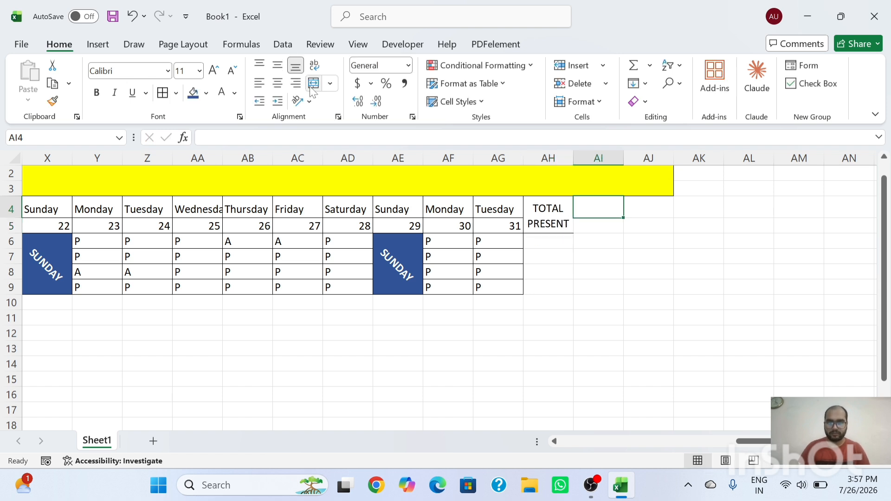
- Copy the merged TOTAL PRESENT heading from AH4:AH5 onto AI4:AI5
left_click(553, 213)
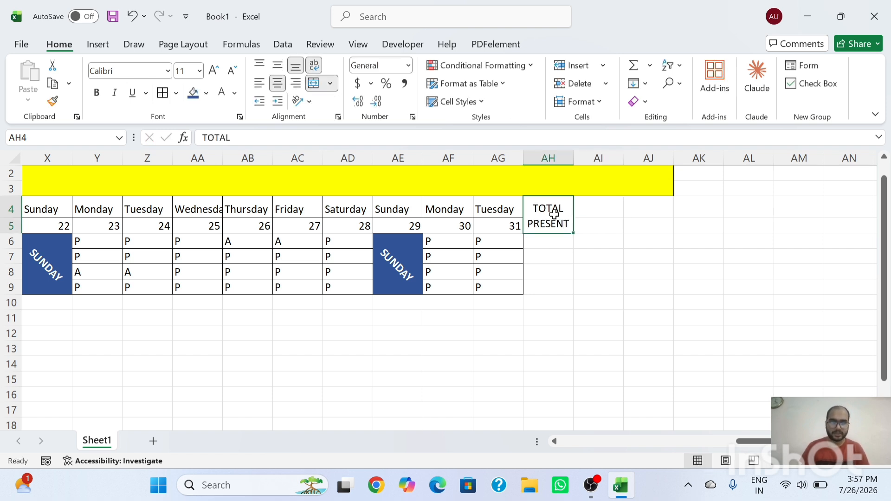
key("ctrl+c")
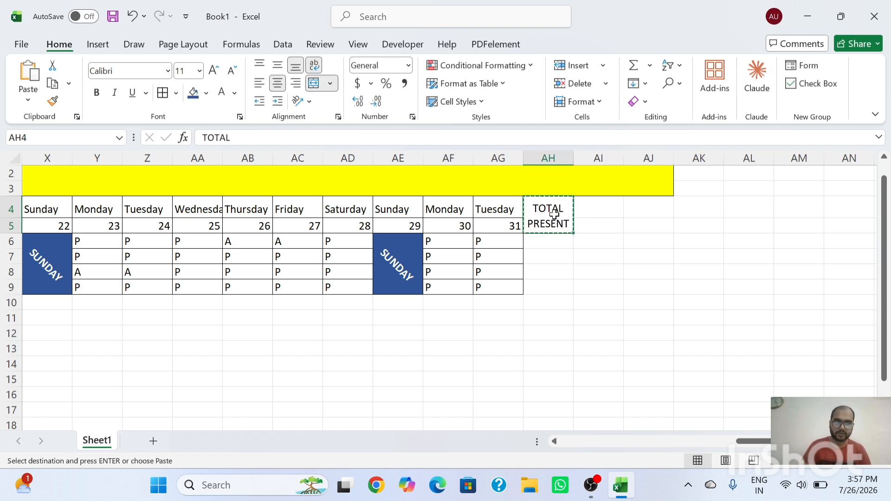
left_click(603, 209)
key("Return")
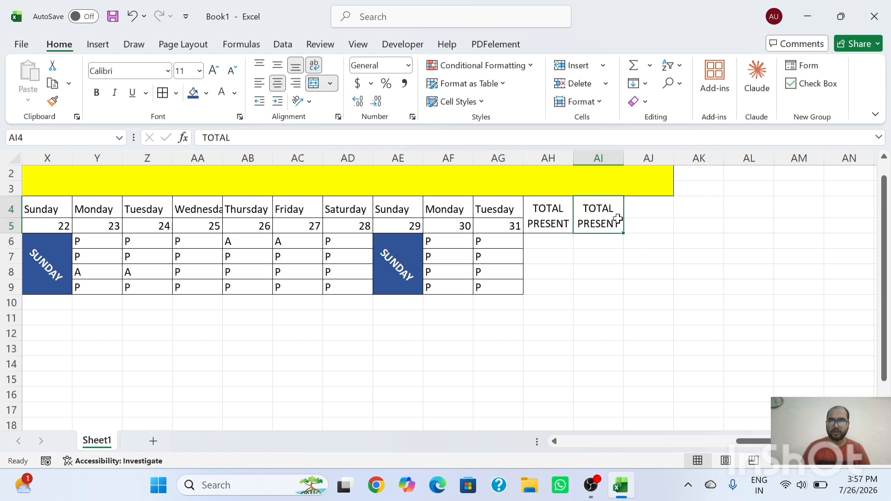
- Change the second line of the copied heading in AI4 to ABSENT so it reads TOTAL ABSENT
double_click(619, 225)
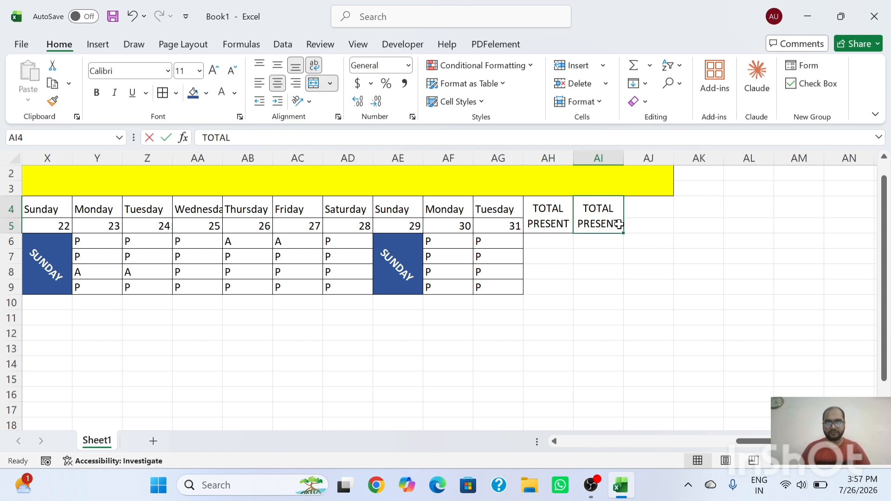
key("BackSpace")
key("BackSpace")
key("BackSpace")
key("BackSpace")
key("BackSpace")
key("BackSpace")
key("BackSpace")
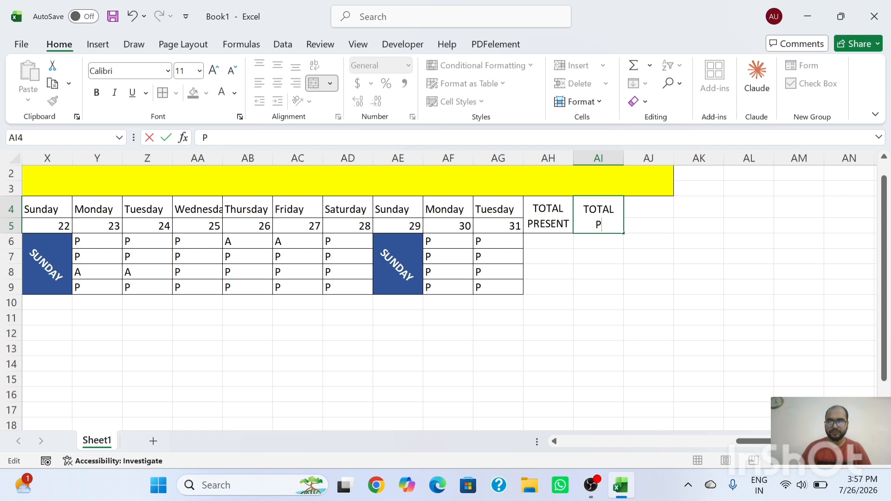
type("ABSENT")
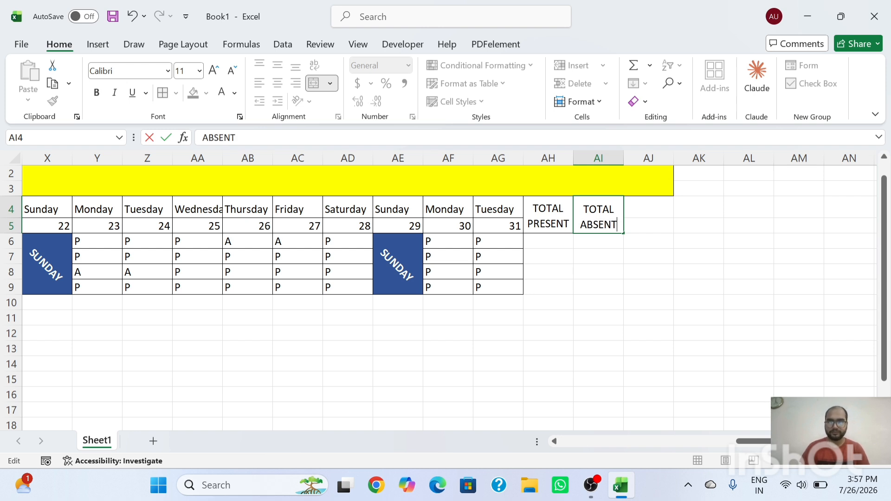
key("Return")
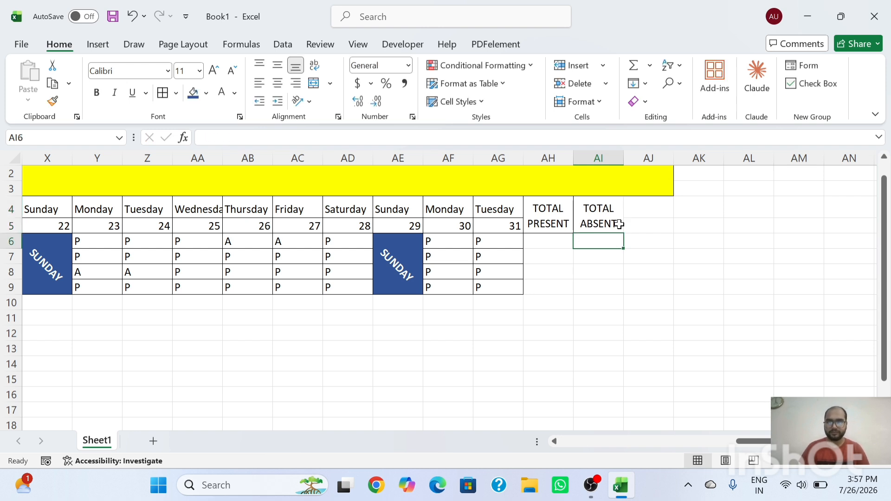
- Enter =COUNTIF(C6:AG6,"P") in AH6 to count the first student's present days
left_click(556, 238)
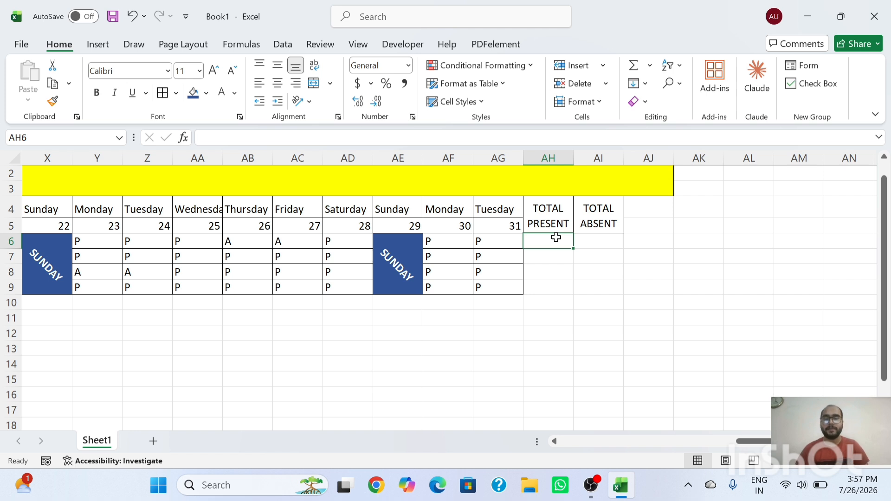
type("=C")
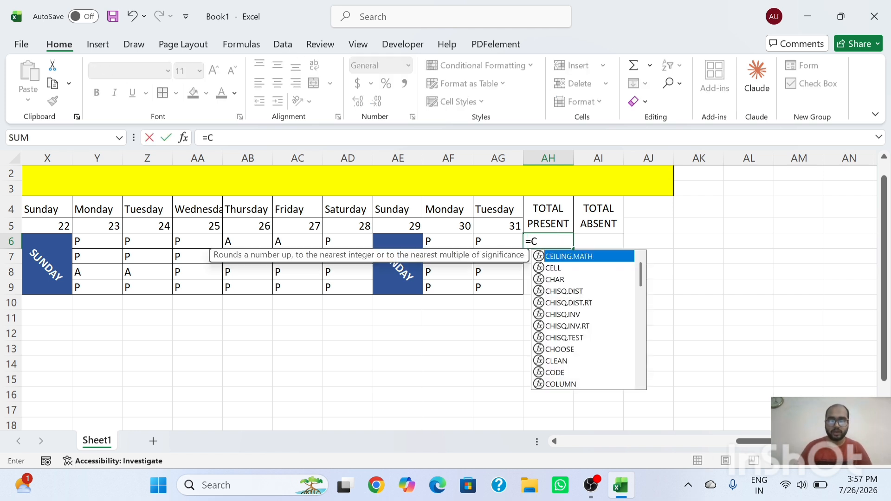
type("OUNTIF")
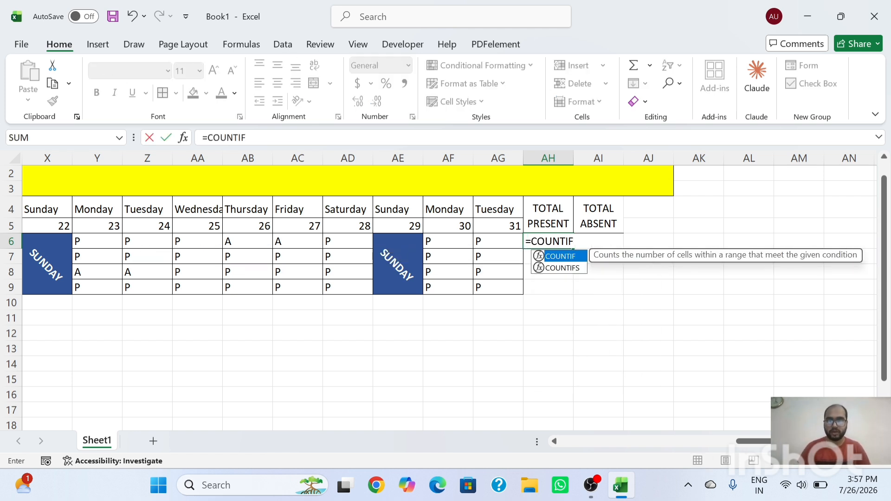
type("(")
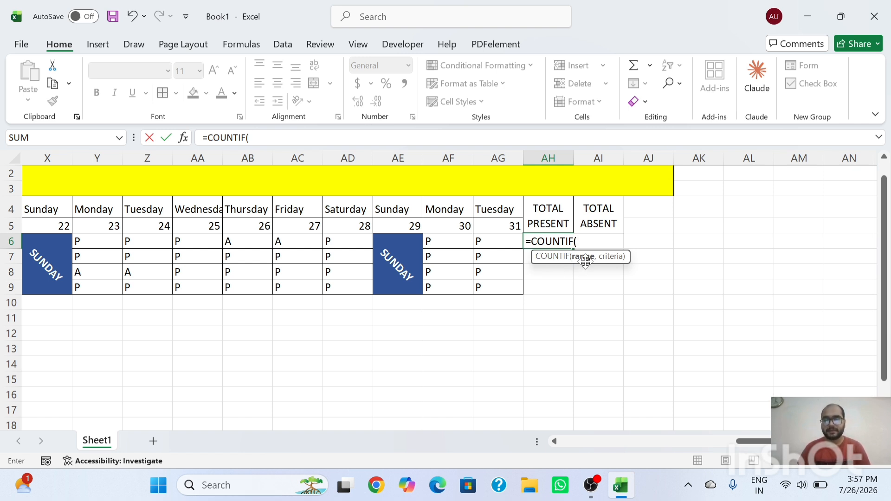
left_click_drag(752, 441, 533, 475)
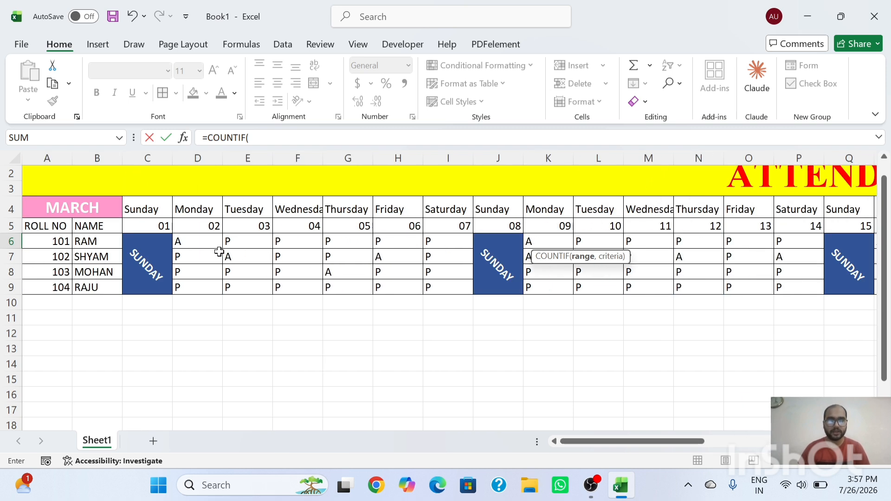
left_click(193, 241)
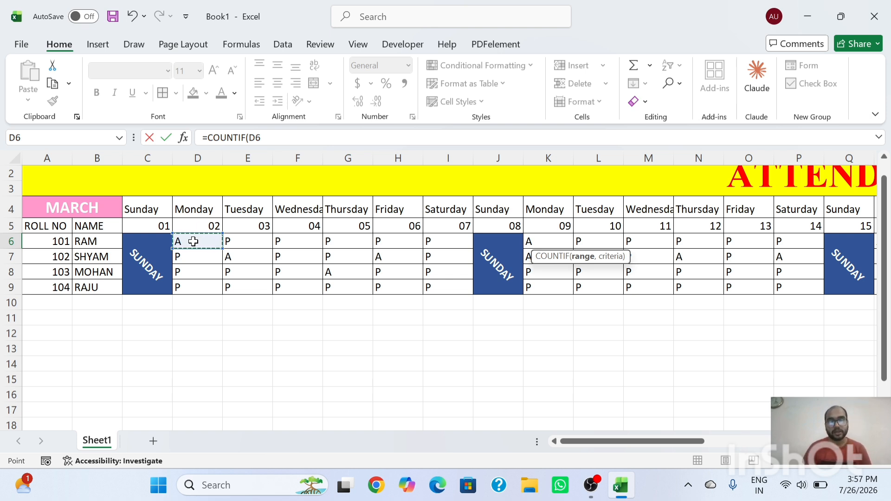
mouse_move(185, 242)
left_mouse_down()
mouse_move(130, 240)
mouse_move(181, 240)
mouse_move(125, 248)
mouse_move(177, 250)
mouse_move(95, 255)
mouse_move(207, 260)
mouse_move(156, 260)
mouse_move(196, 239)
left_mouse_up()
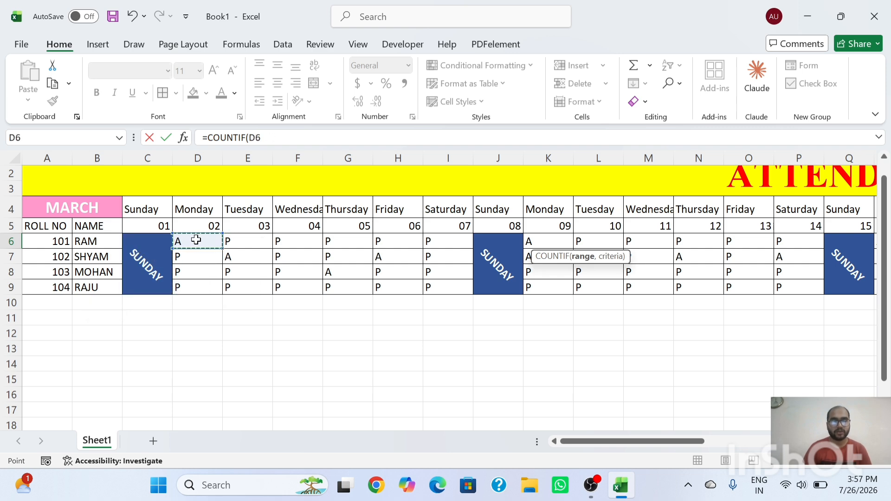
scroll(196, 240, "up", 2, "ctrl")
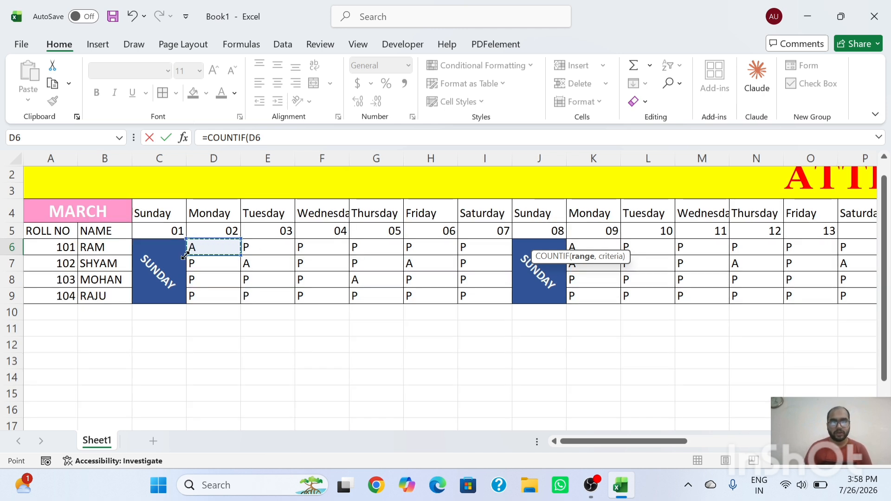
left_click_drag(185, 255, 154, 251)
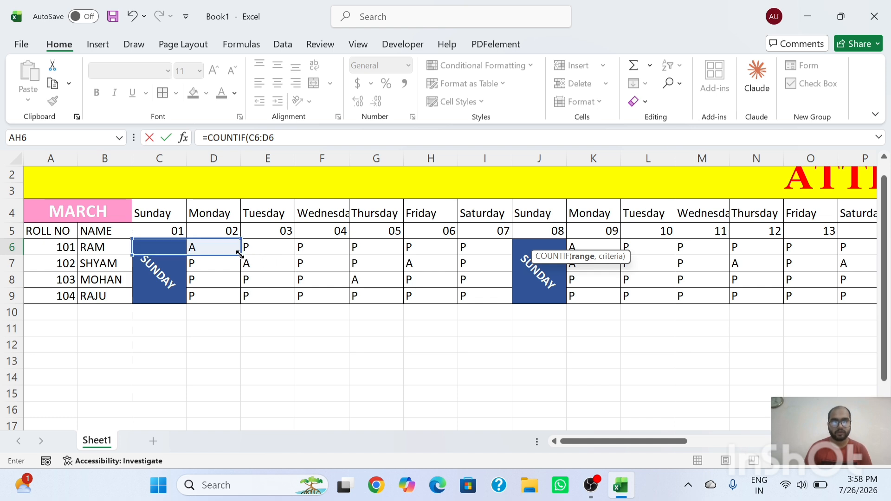
left_click_drag(243, 255, 500, 248)
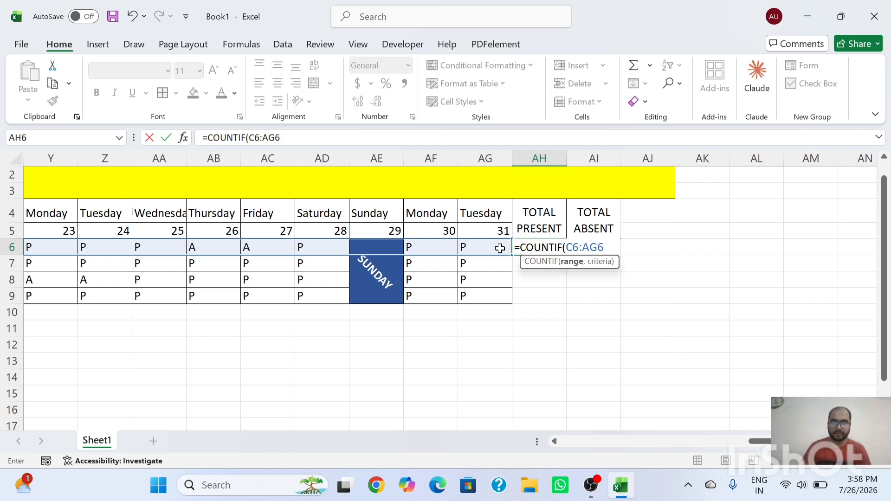
type(",")
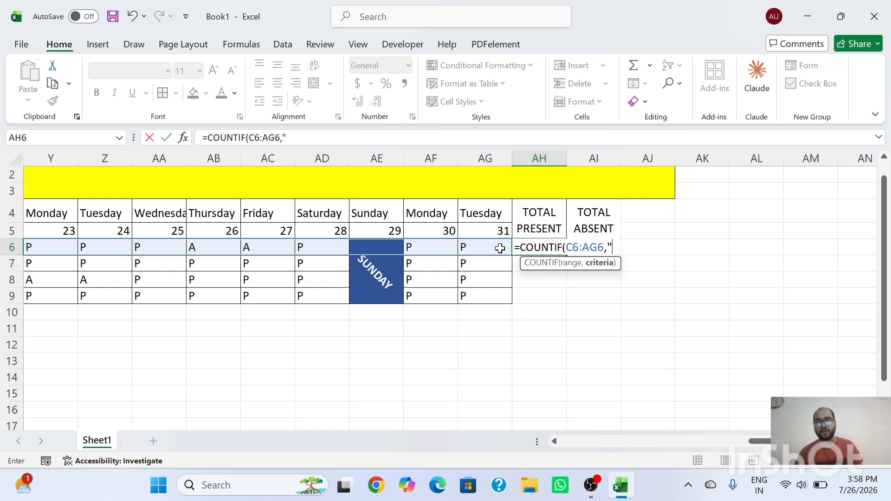
type("\"P")
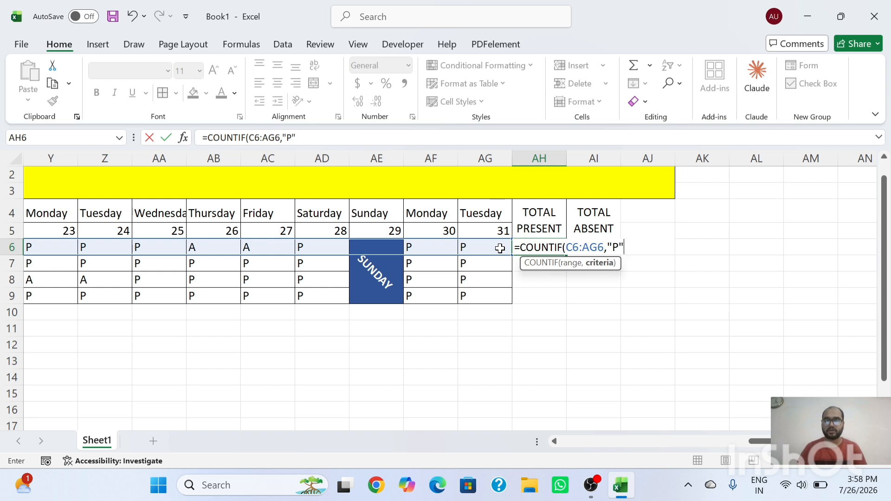
type("\"")
key("Return")
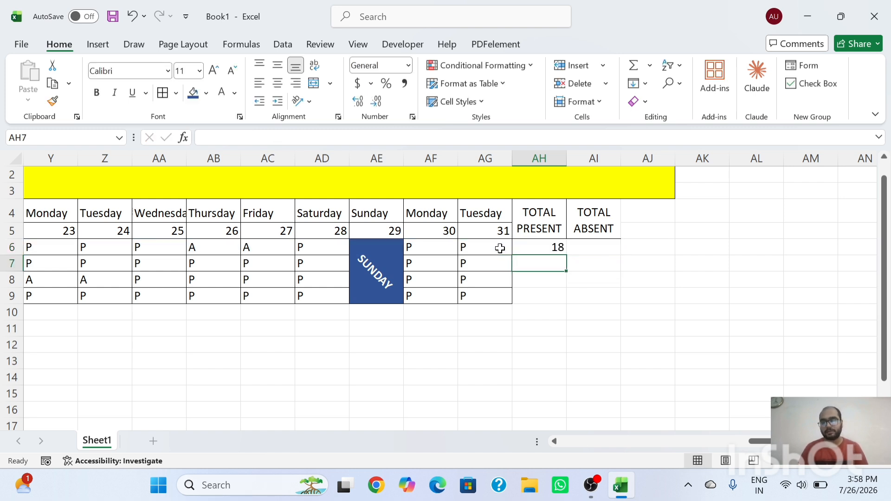
- Fill the TOTAL PRESENT formula from AH6 down through AH9 for the remaining students
left_click_drag(541, 250, 543, 293)
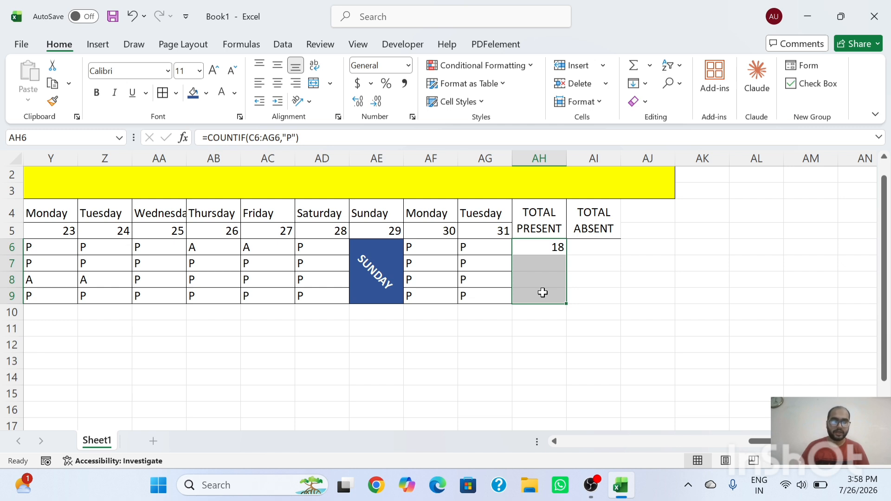
key("ctrl+d")
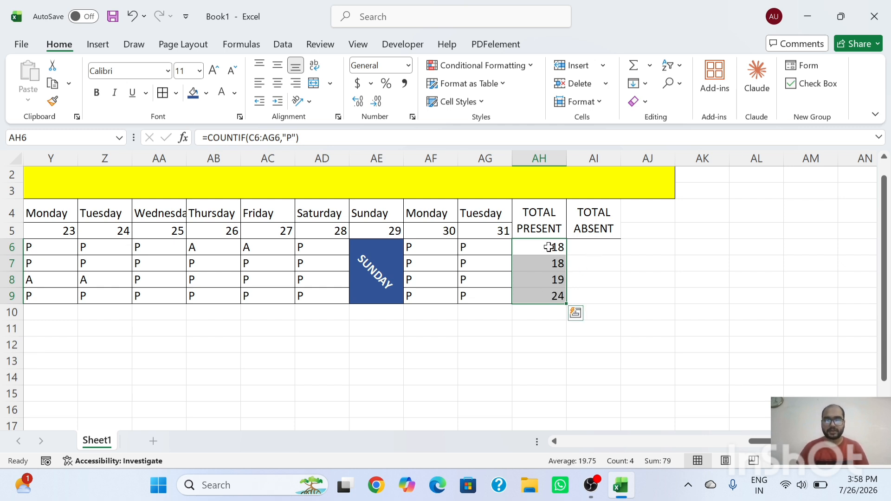
left_click_drag(548, 247, 548, 293)
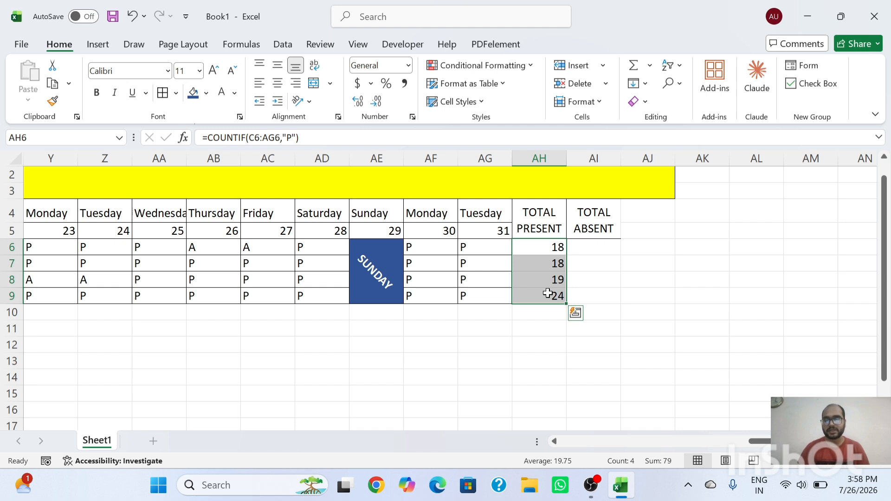
- Enter =COUNTIF(C6:AG6,"A") in AI6 to count the first student's absent days
left_click(592, 252)
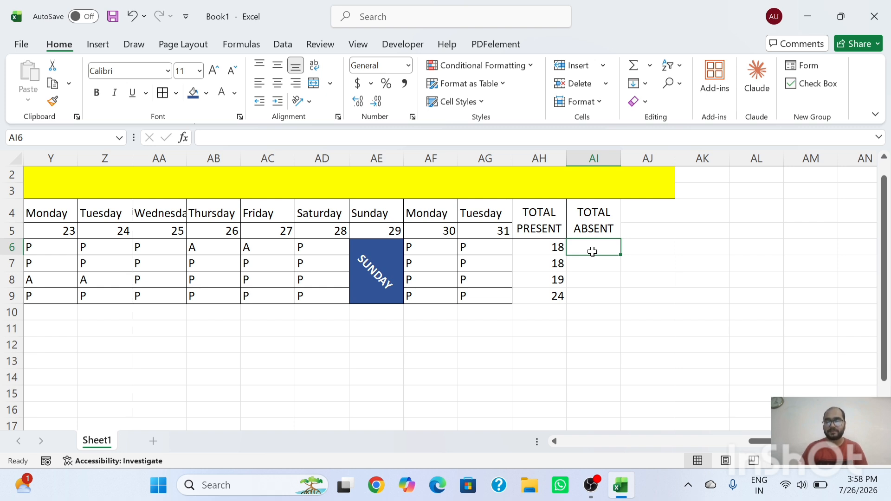
type("=C")
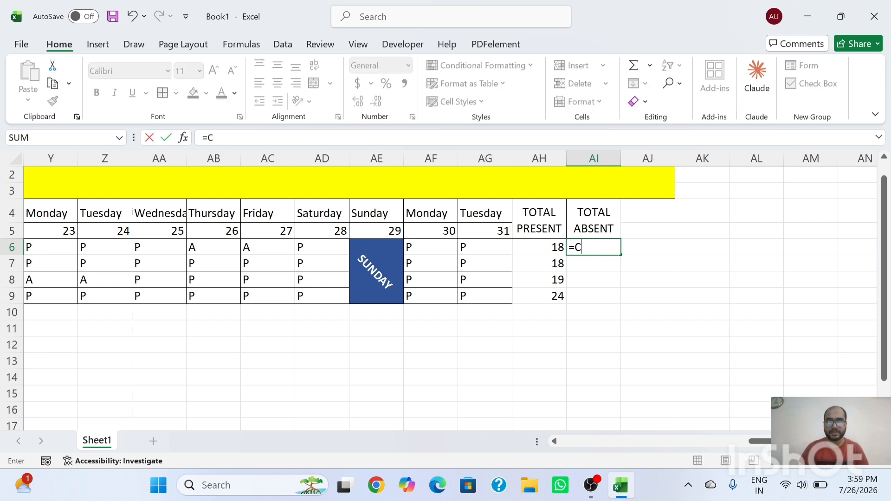
type("OUNTIF(")
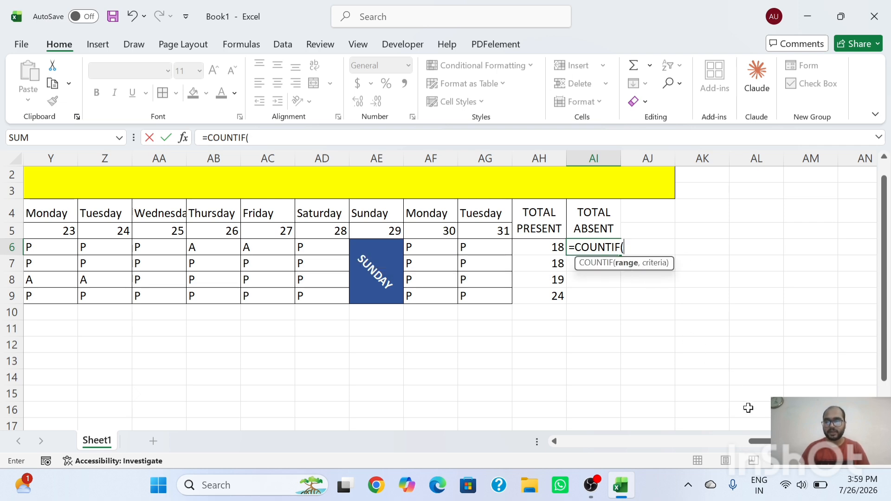
left_click_drag(760, 442, 560, 454)
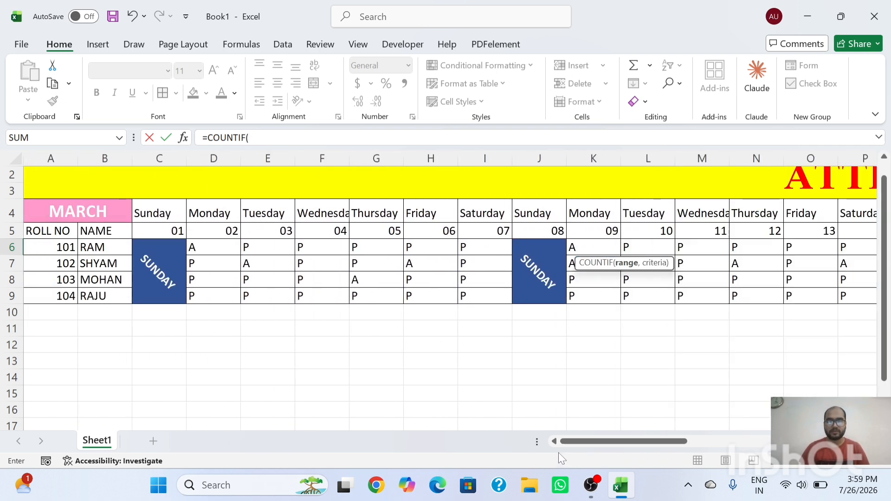
left_click(209, 249)
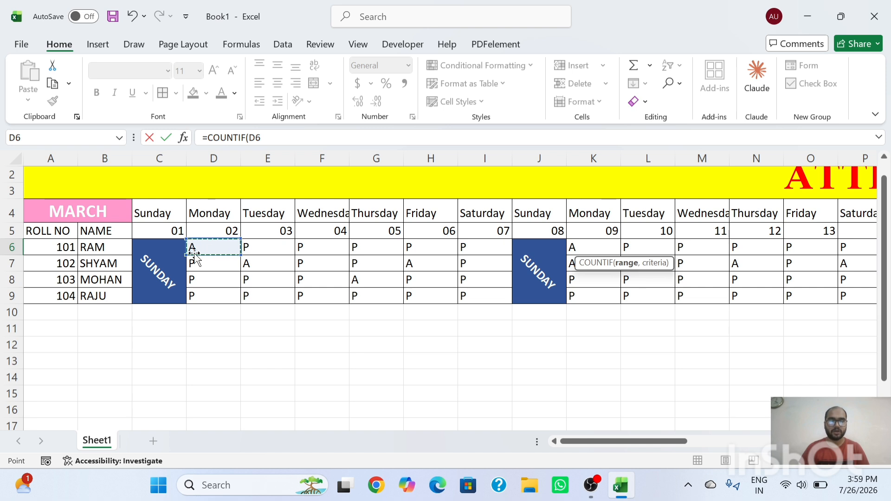
left_click_drag(185, 253, 148, 257)
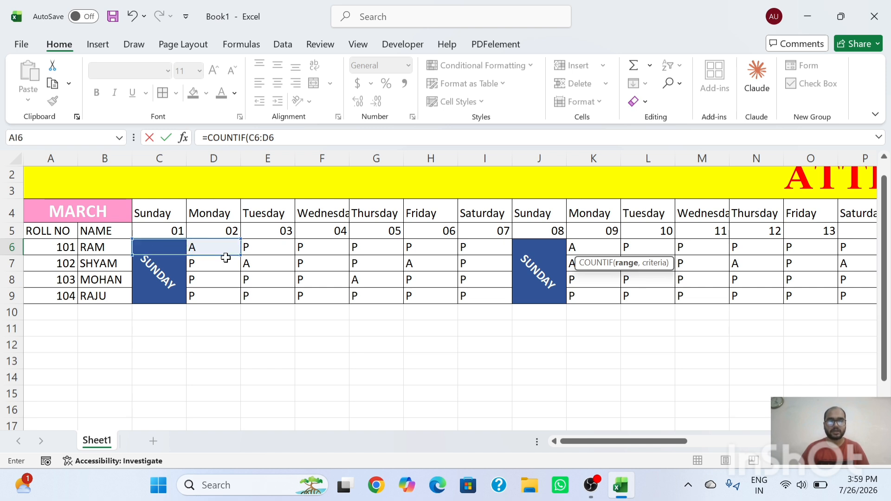
left_click_drag(260, 254, 305, 253)
type(",")
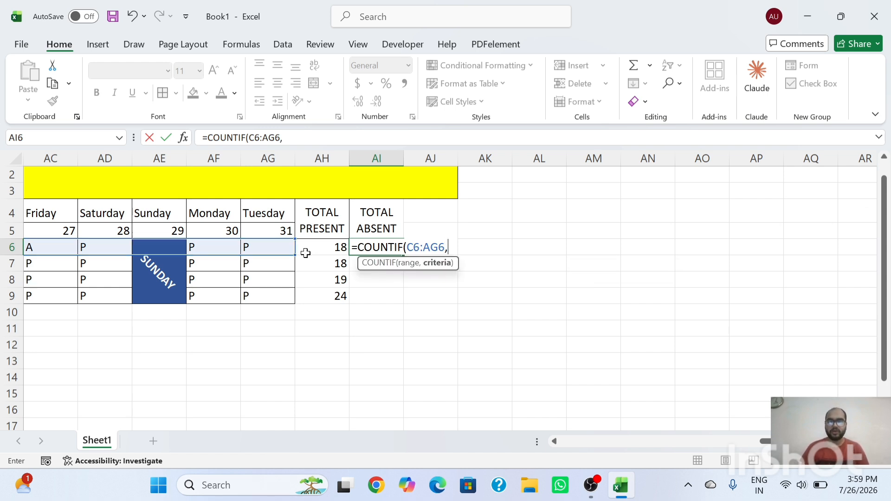
type("\"A")
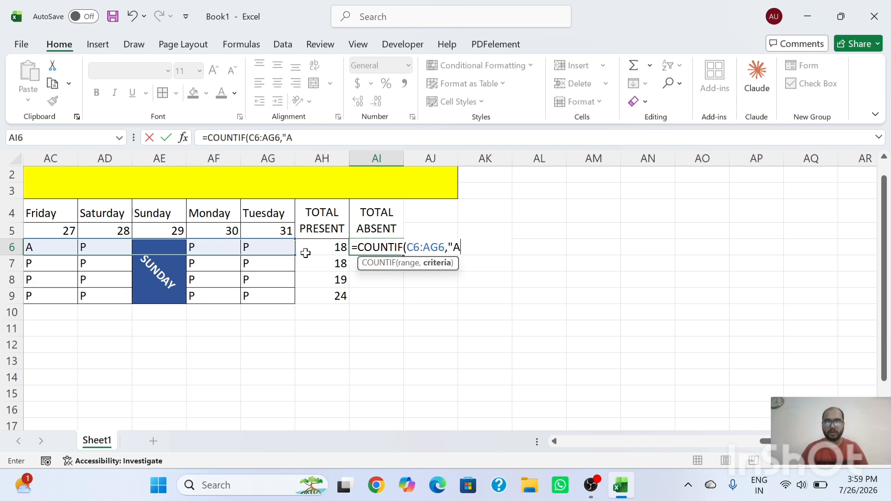
key("Return")
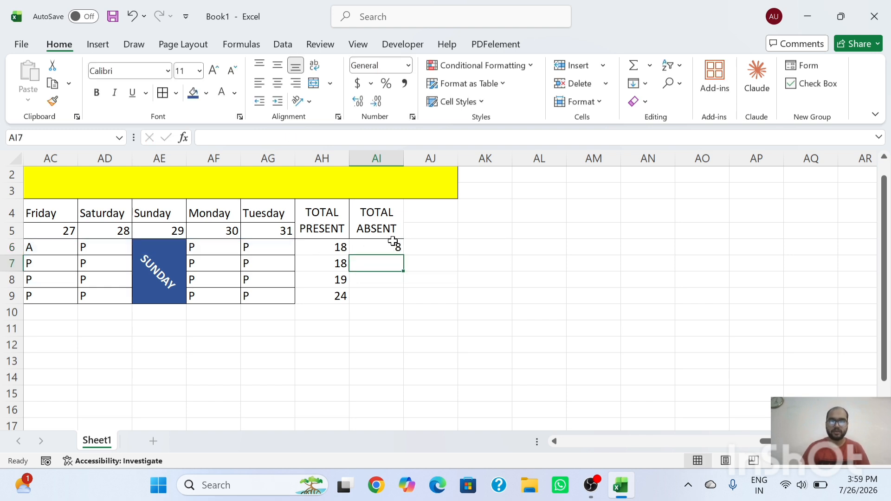
- Fill the TOTAL ABSENT formula from AI6 down through AI9 for the remaining students
left_click(385, 241)
left_click_drag(384, 241, 383, 292)
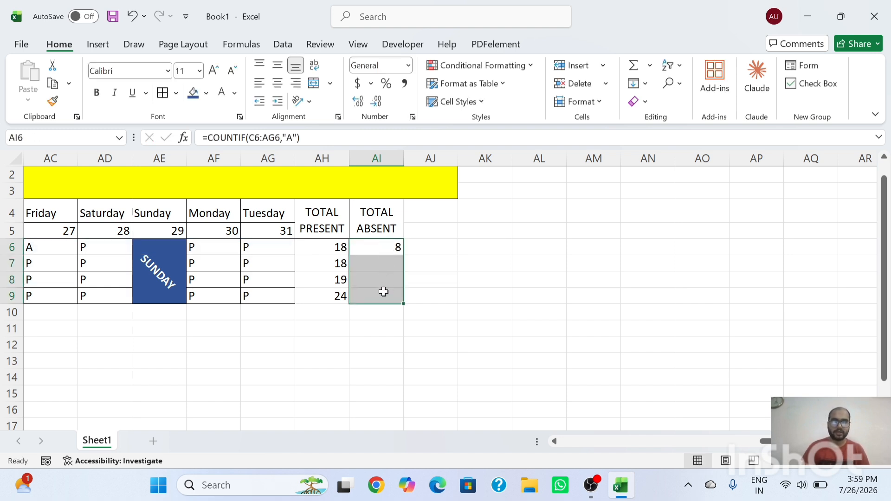
key("ctrl+d")
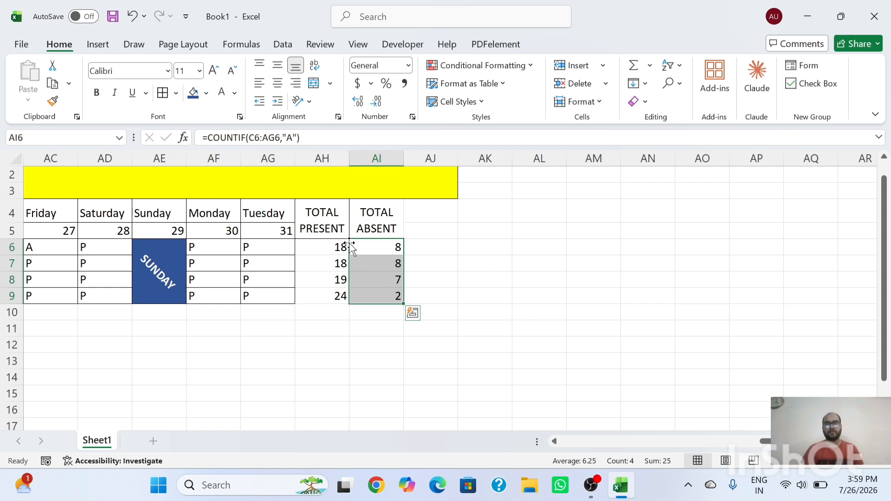
- AutoFit the column widths of the whole attendance table, from the title down through row 9
left_click_drag(272, 173, 285, 271)
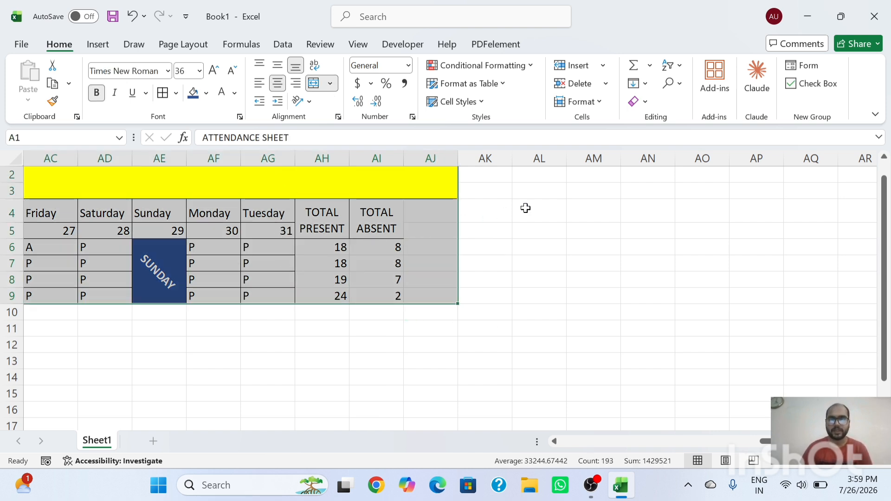
left_click(593, 105)
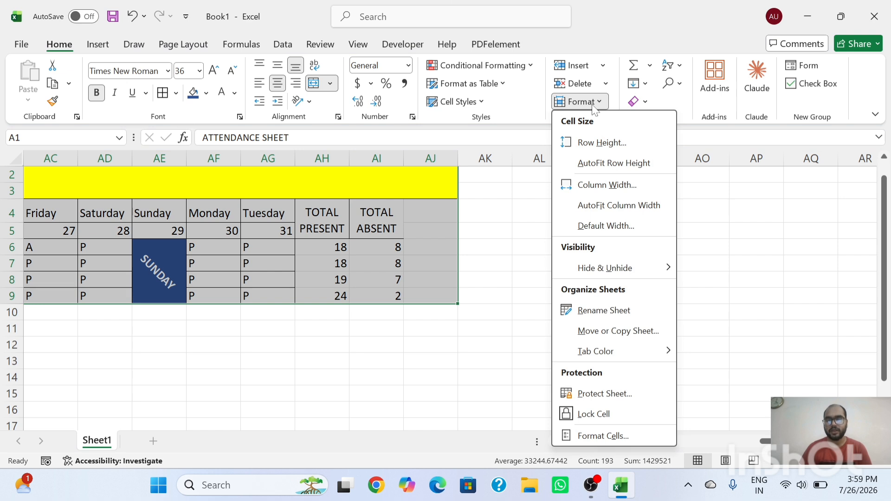
left_click(642, 208)
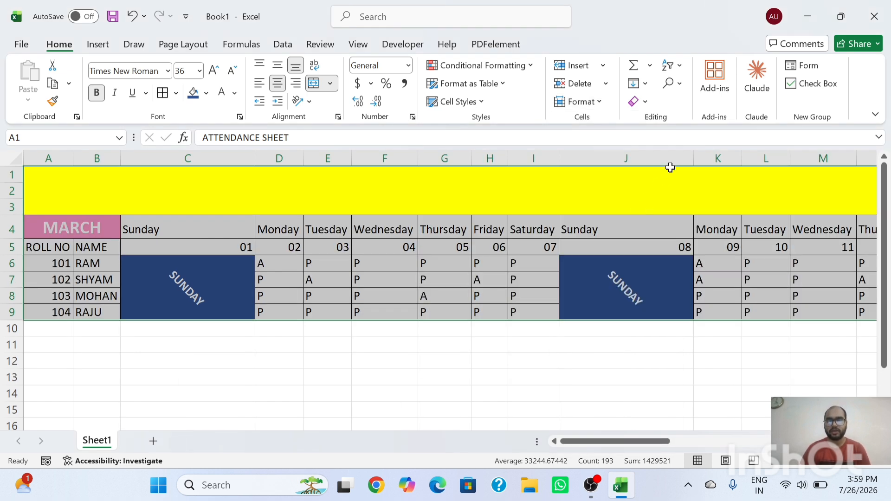
left_click(560, 332)
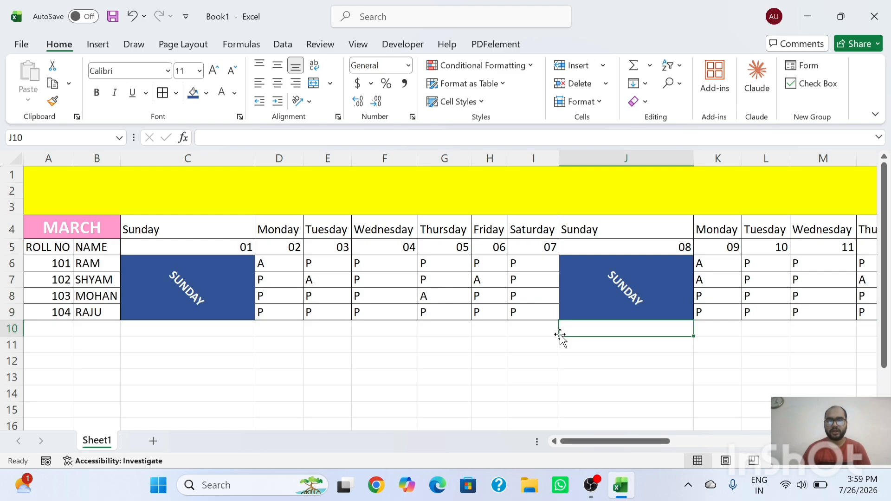
scroll(560, 334, "down", 3)
scroll(560, 334, "down", 2)
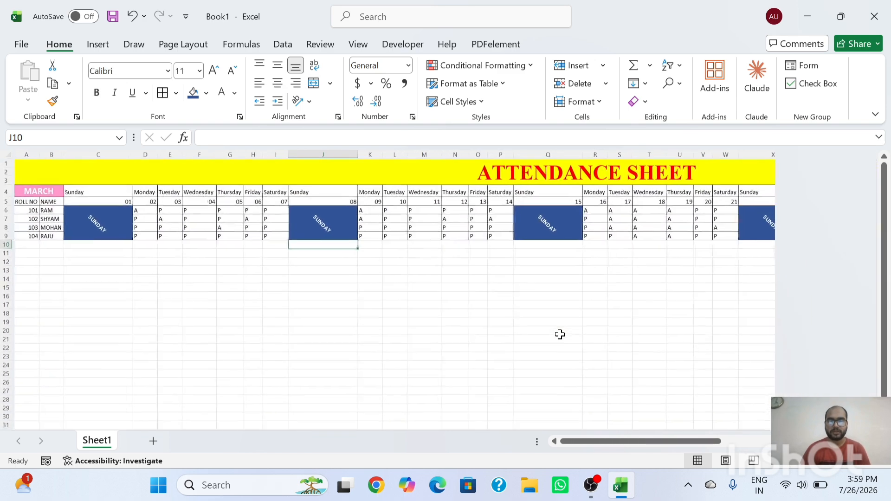
scroll(560, 334, "up", 3)
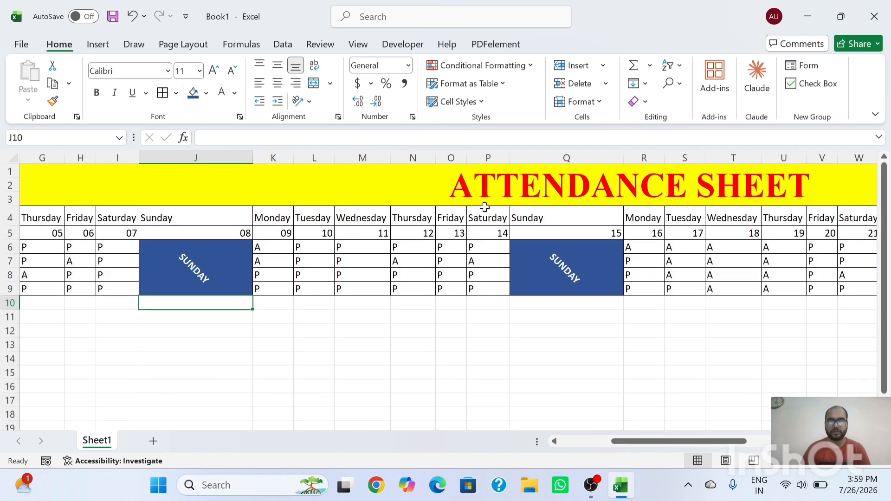
- Select the whole attendance table again and AutoFit its row heights
left_click(481, 199)
key("ctrl+a")
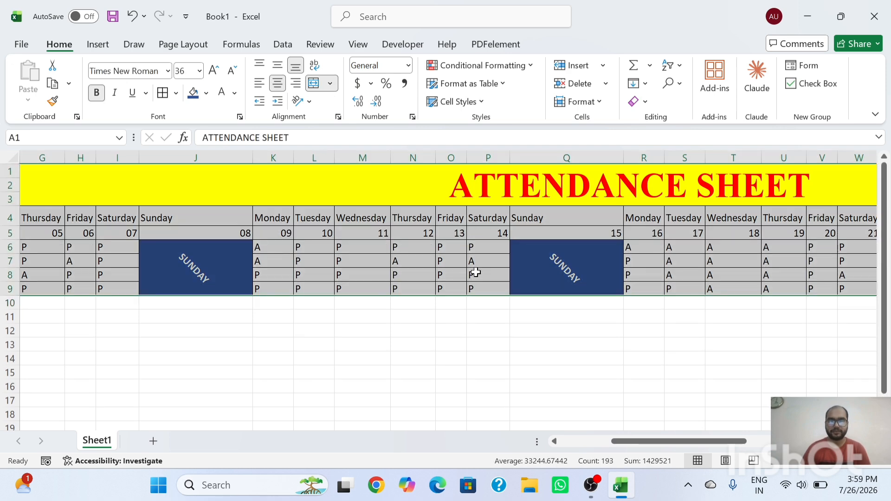
scroll(475, 273, "left", 5)
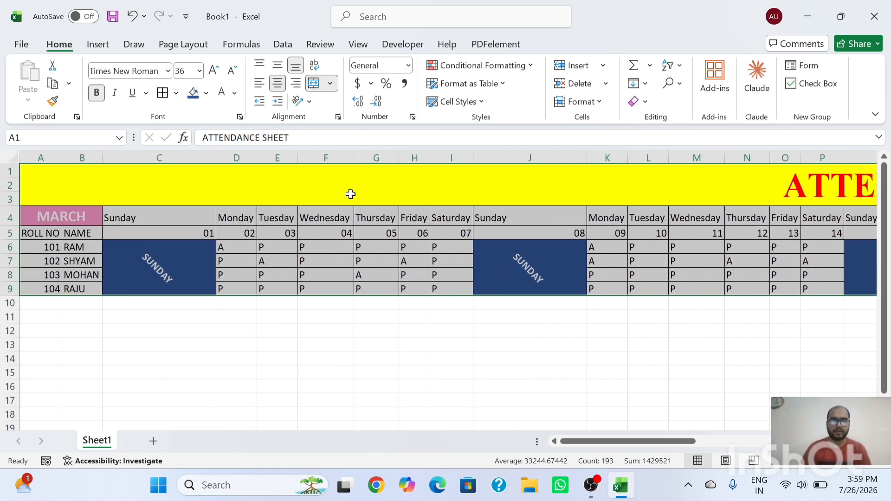
left_click(597, 103)
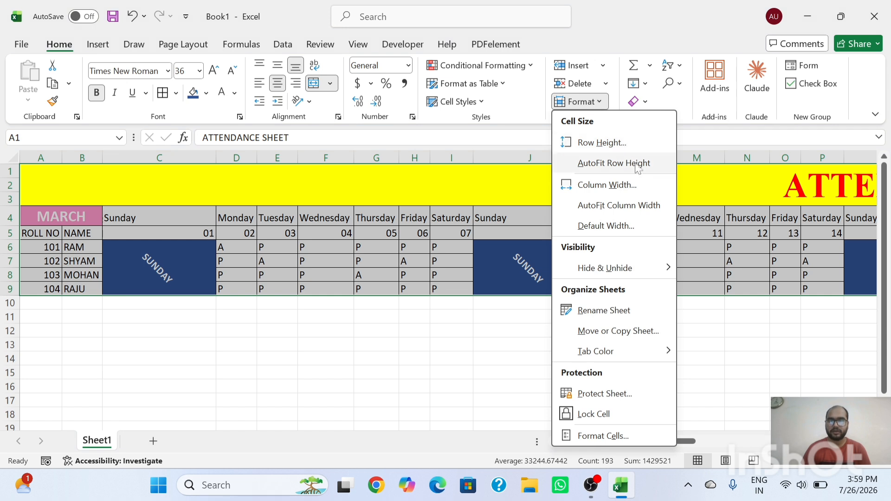
left_click(606, 163)
left_click(453, 299)
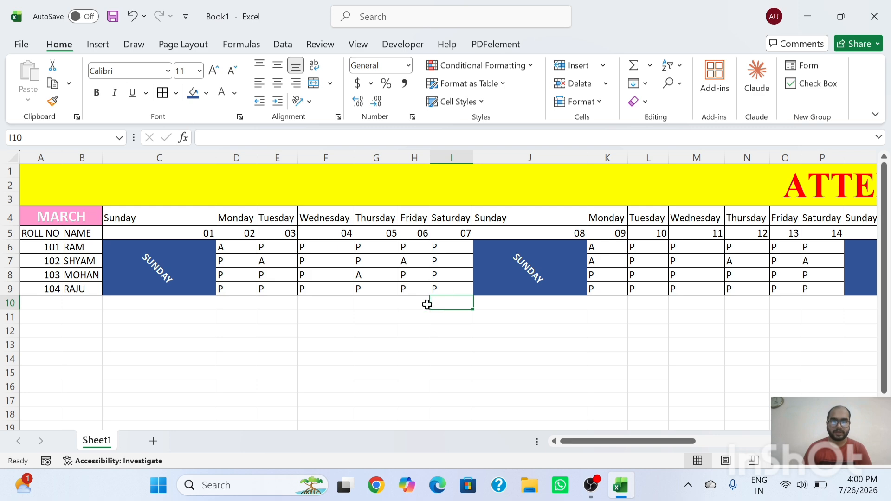
scroll(391, 315, "down", 3)
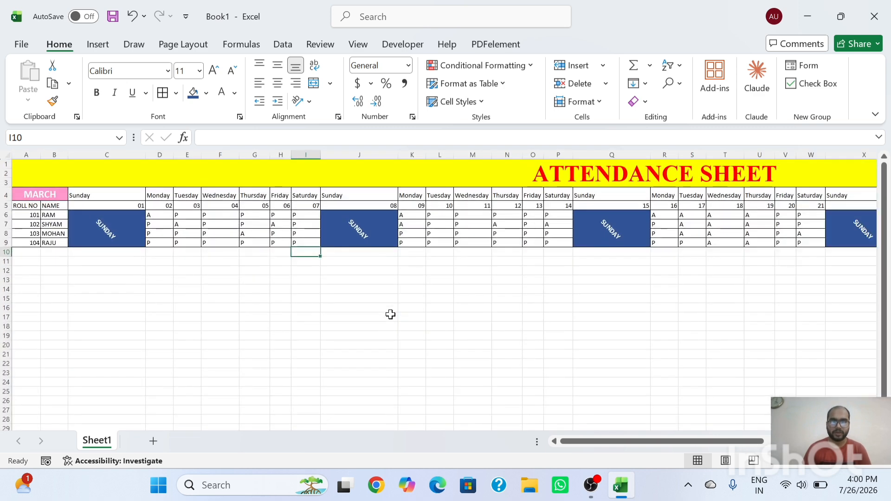
scroll(390, 315, "right", 5)
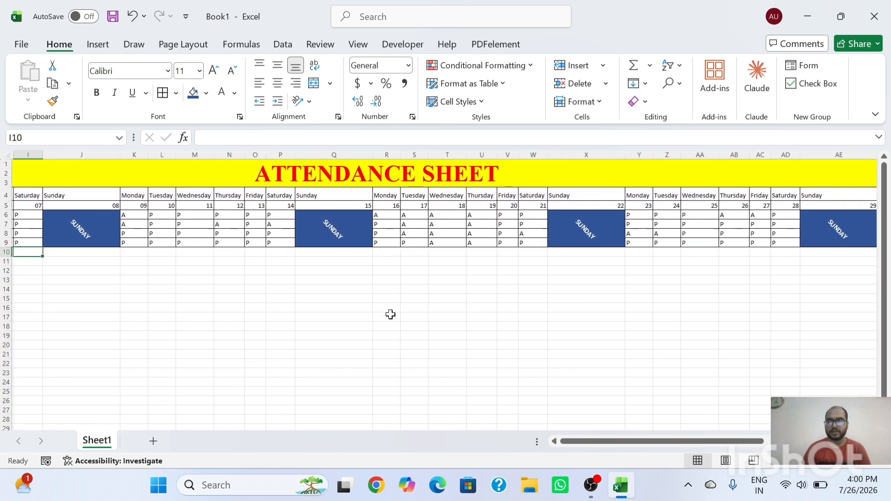
scroll(391, 315, "right", 5)
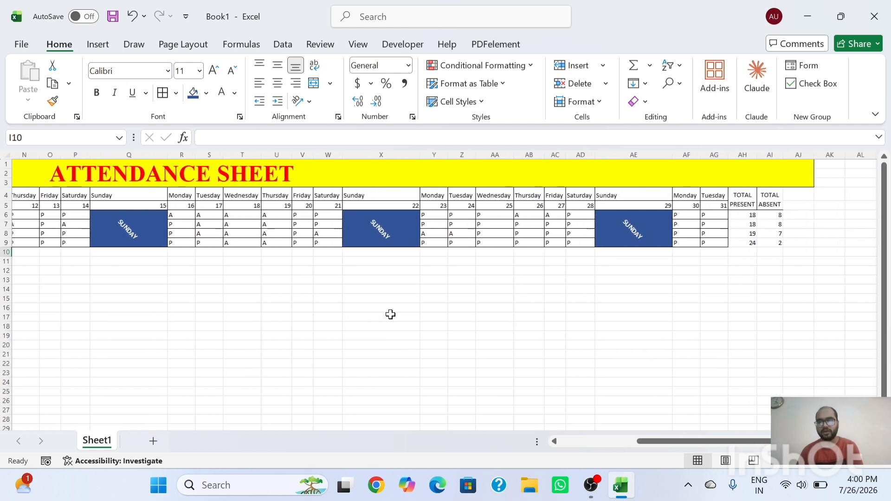
scroll(391, 315, "right", 1)
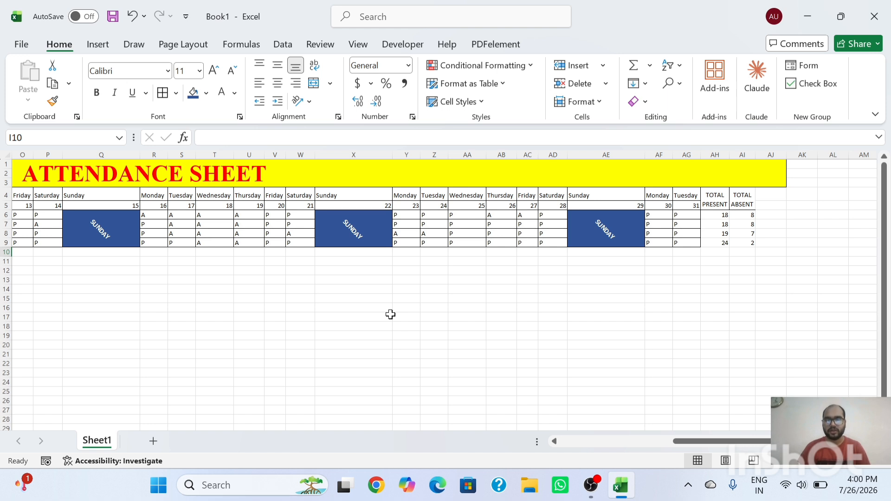
left_click(456, 343)
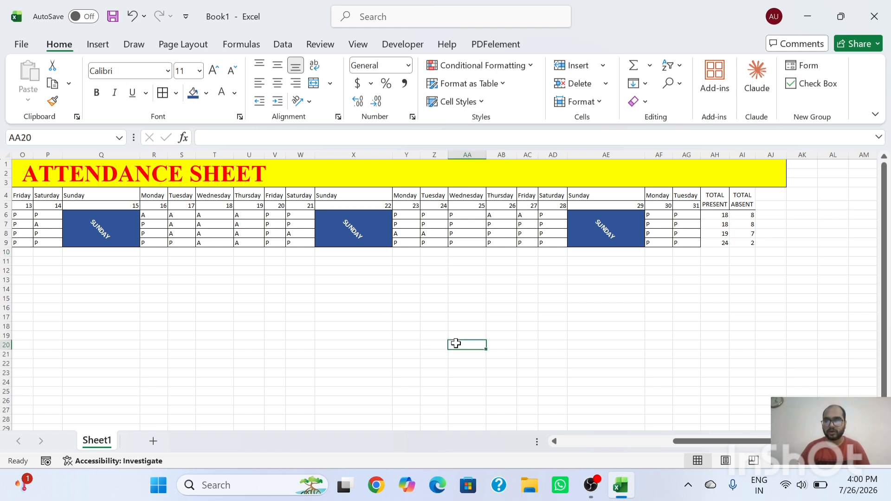
left_click(592, 484)
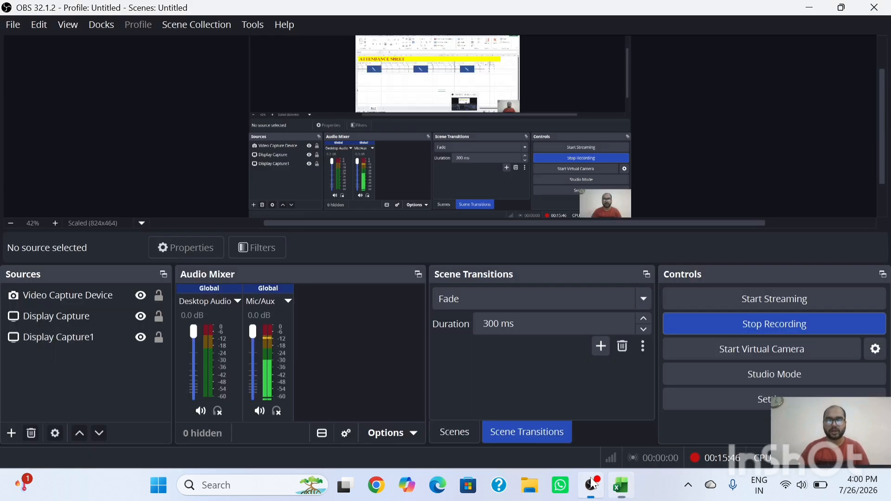